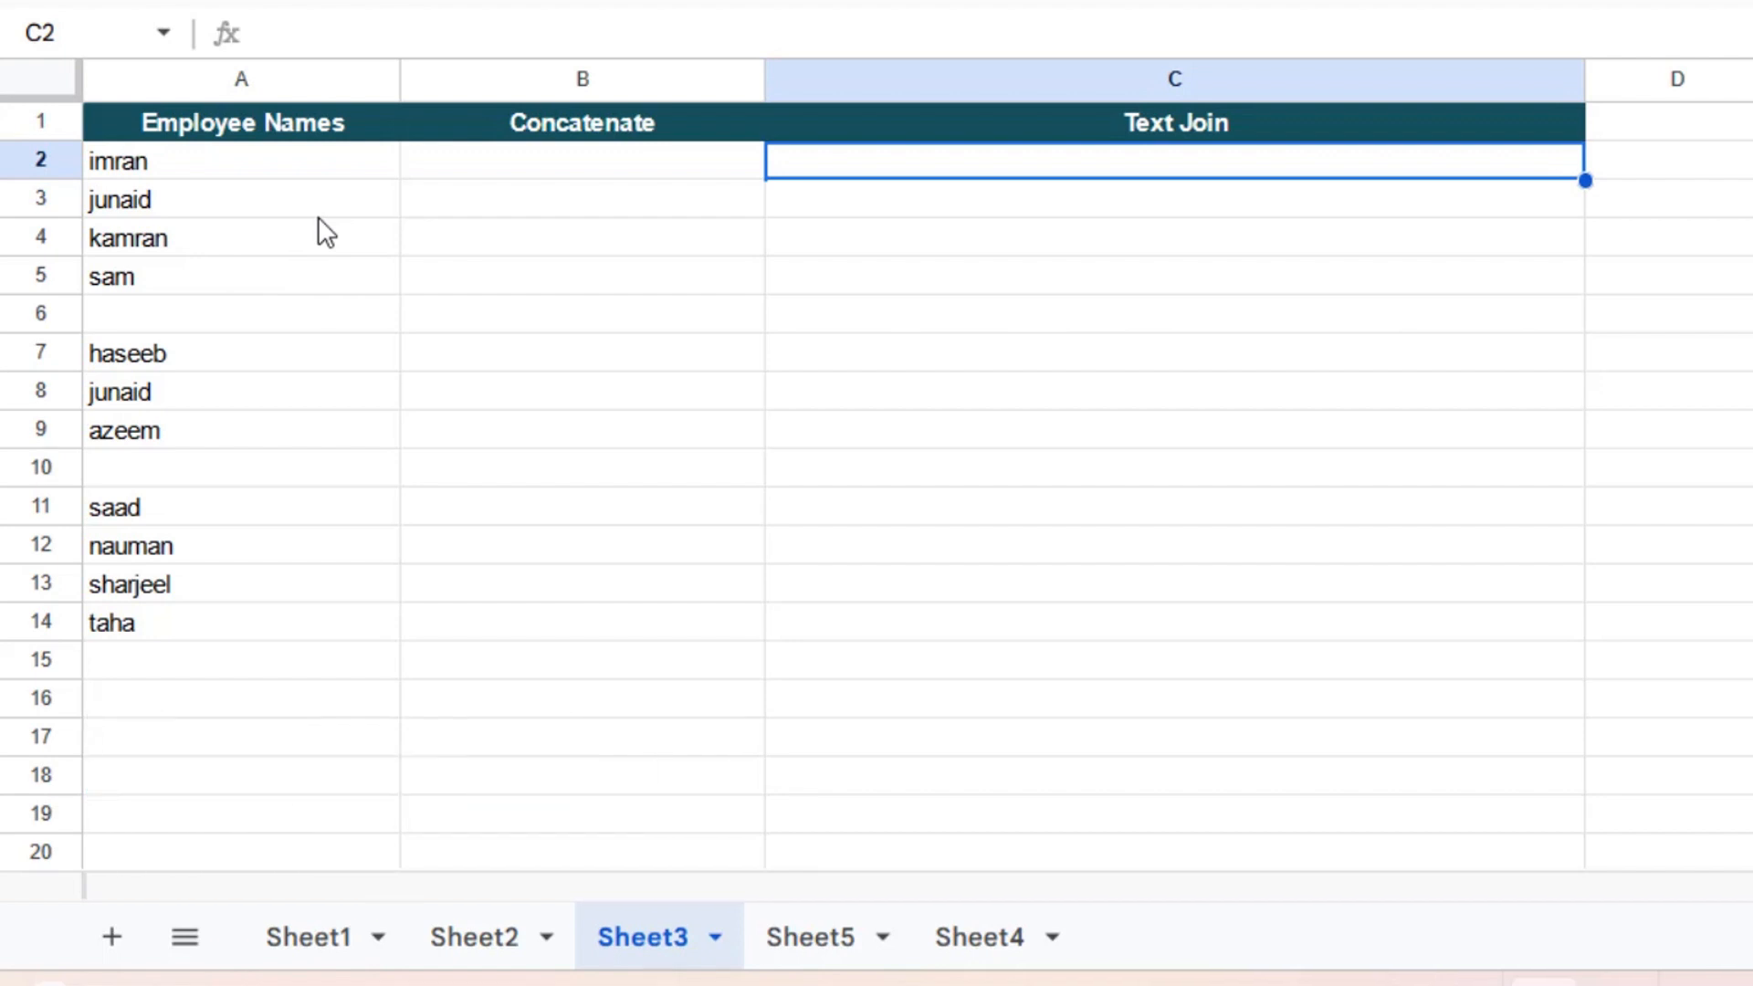
- Start a CONCATENATE formula in B2 with cell A2 as the first string and "," as the second
{"action": "left_click", "coordinate": [466, 164]}
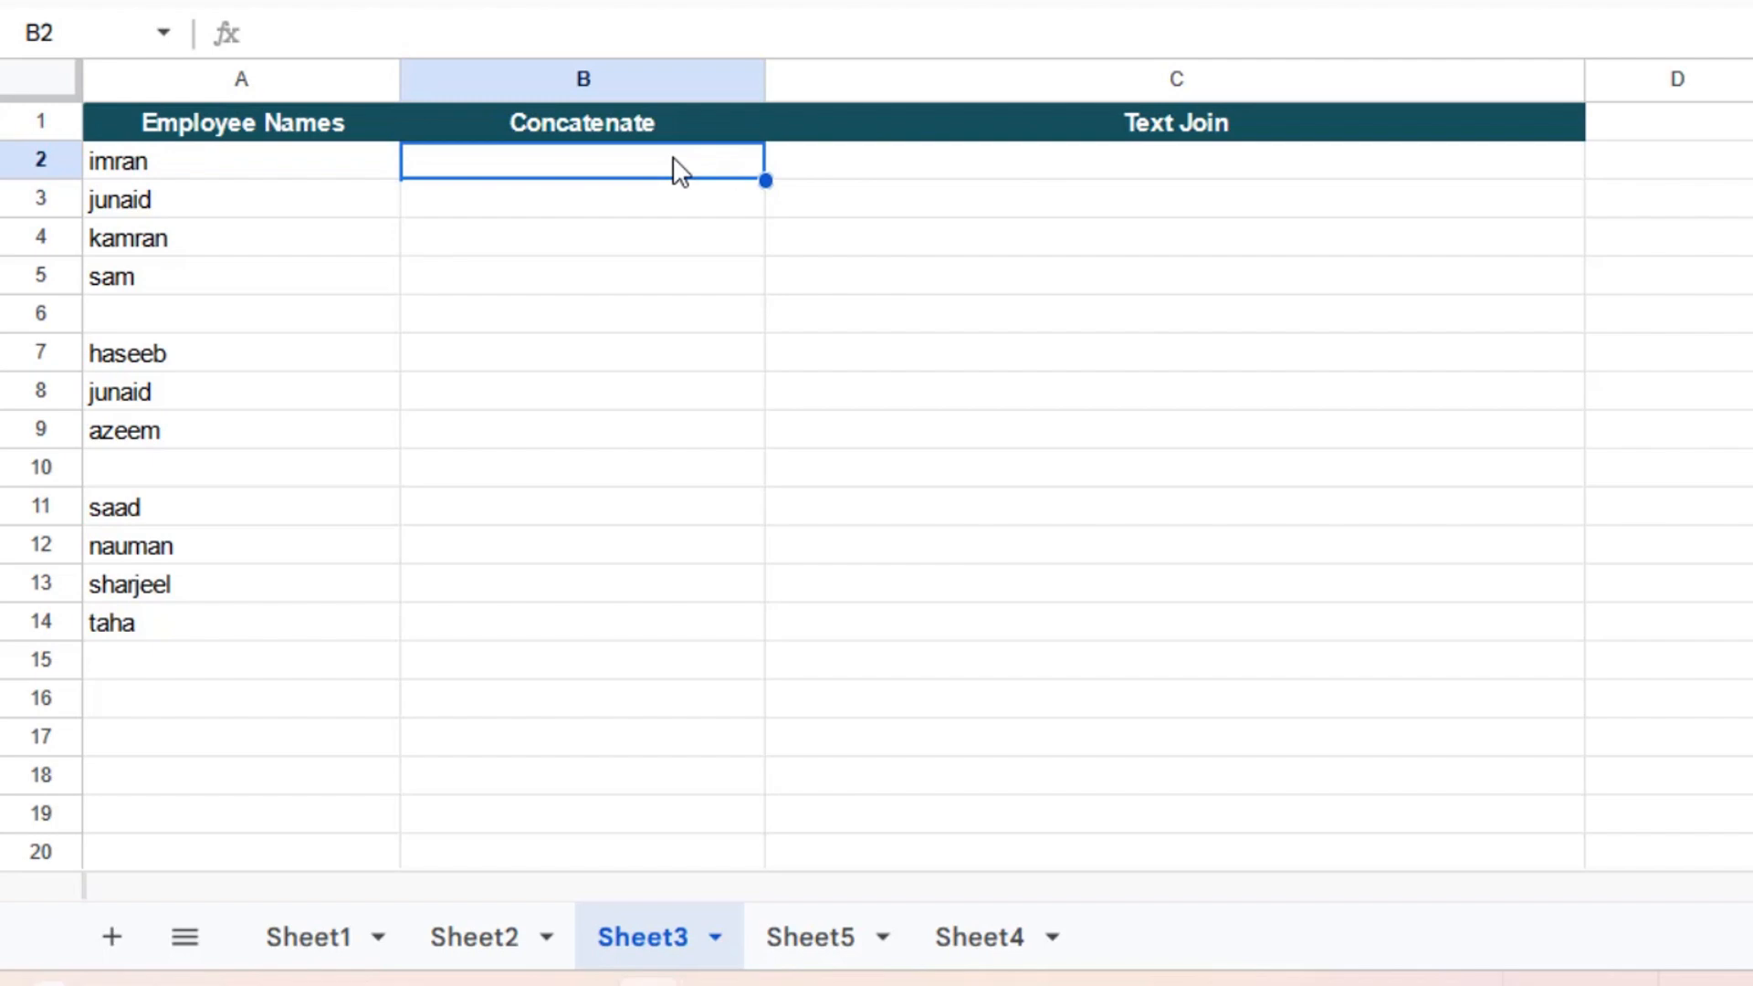
{"action": "type", "text": "="}
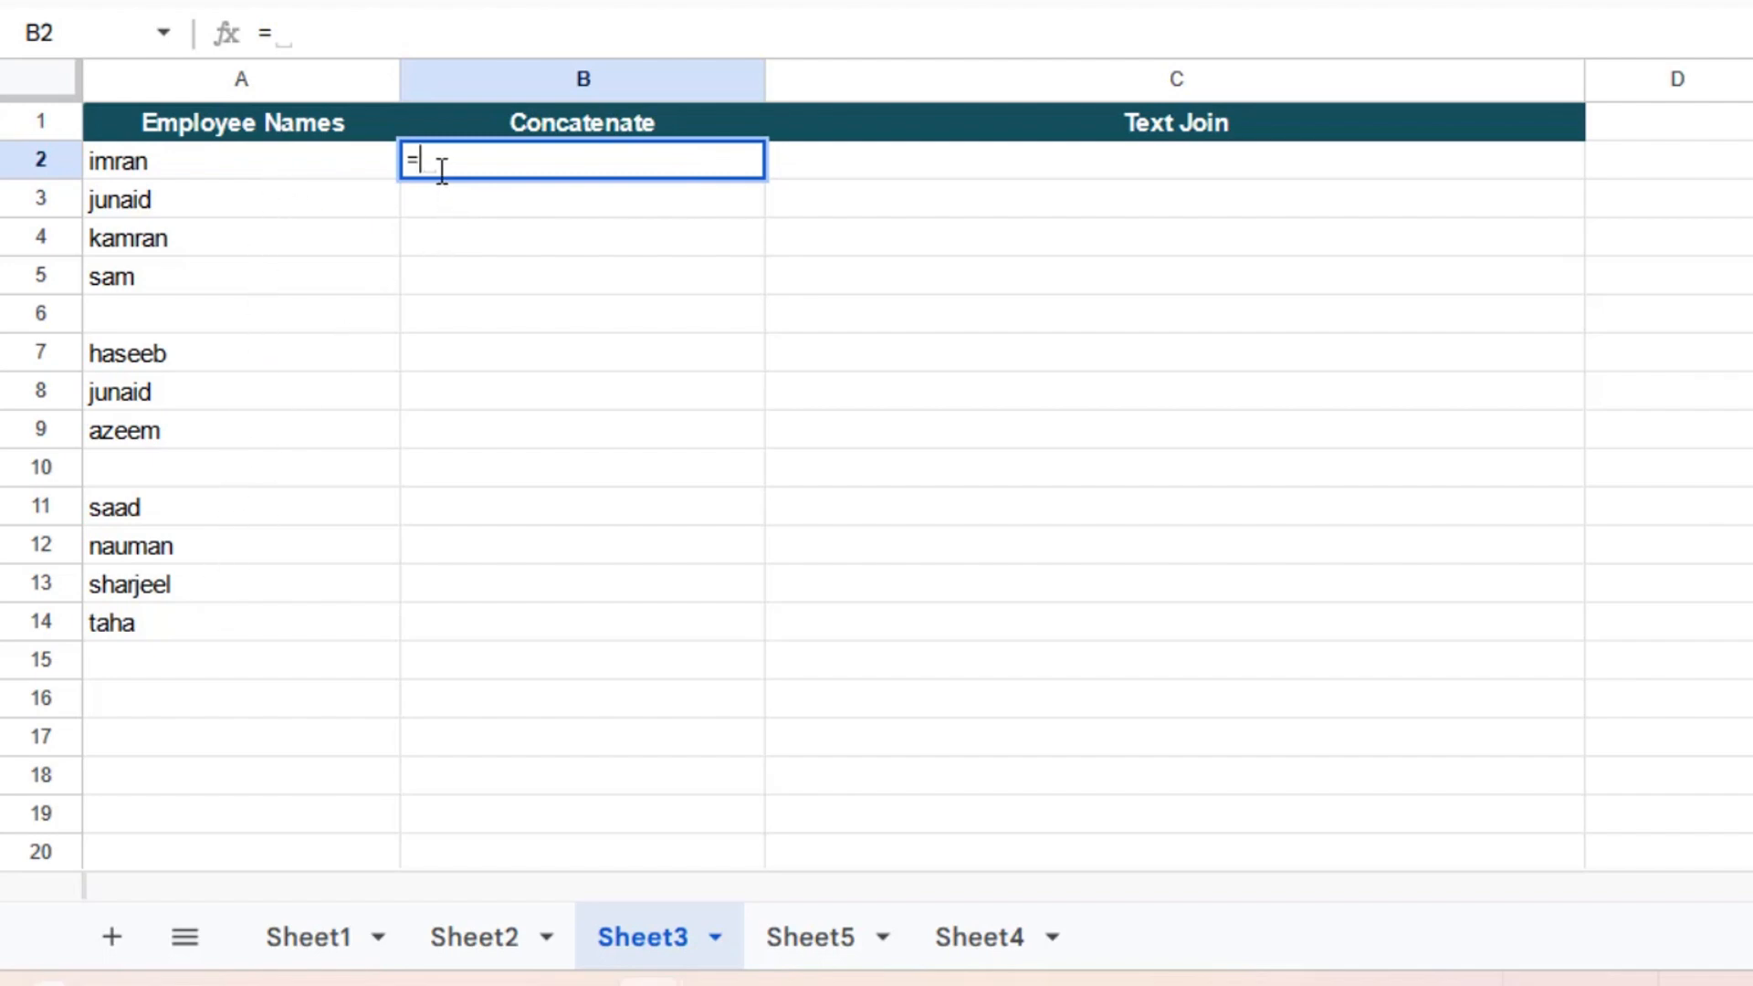
{"action": "type", "text": "concate"}
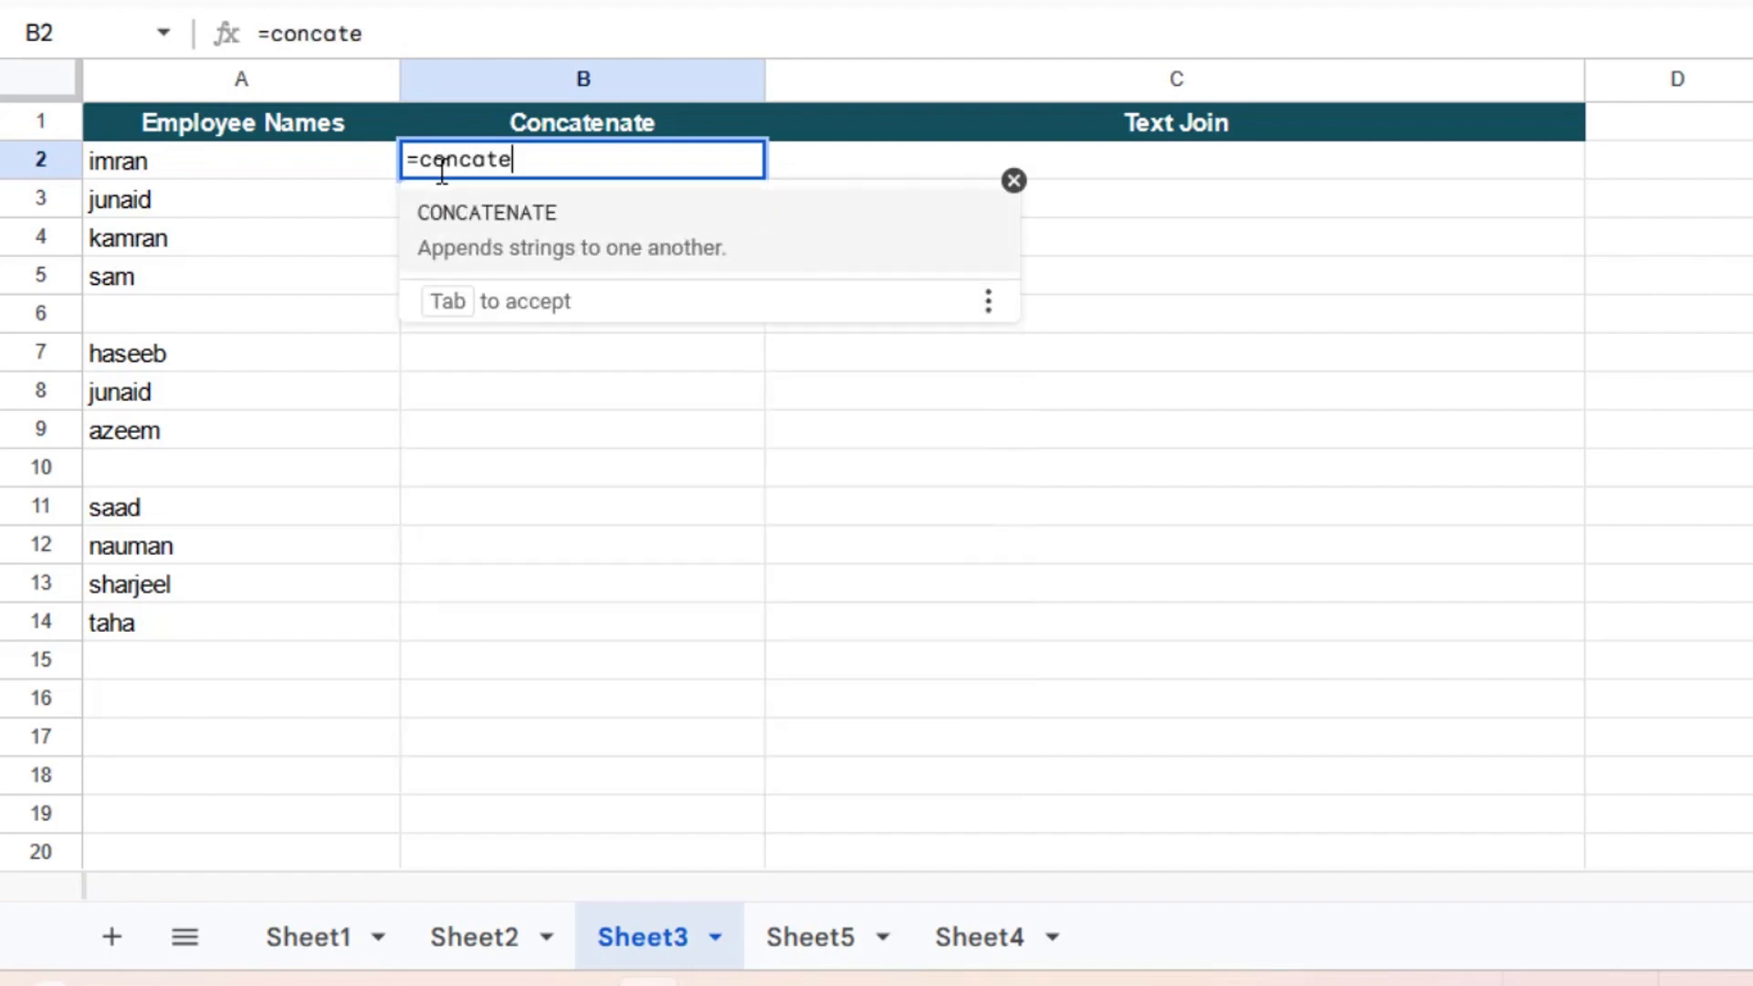
{"action": "key", "text": "Tab"}
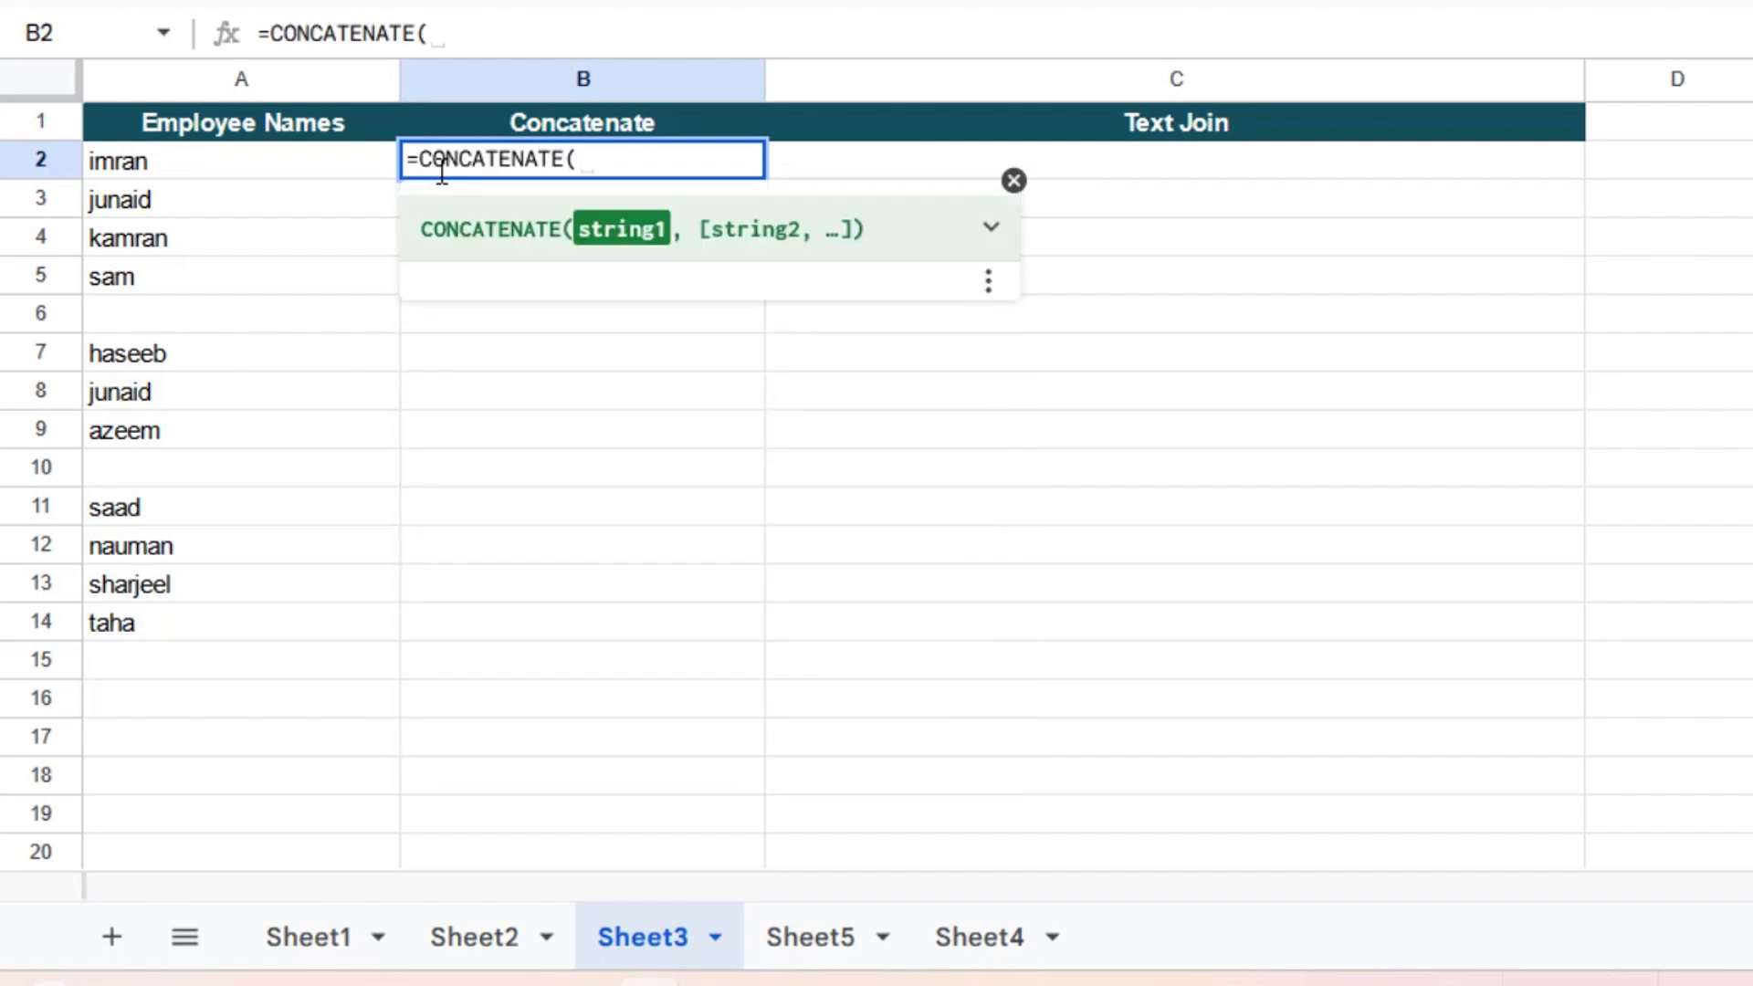
{"action": "type", "text": "\""}
{"action": "key", "text": "BackSpace"}
{"action": "left_click", "coordinate": [190, 162]}
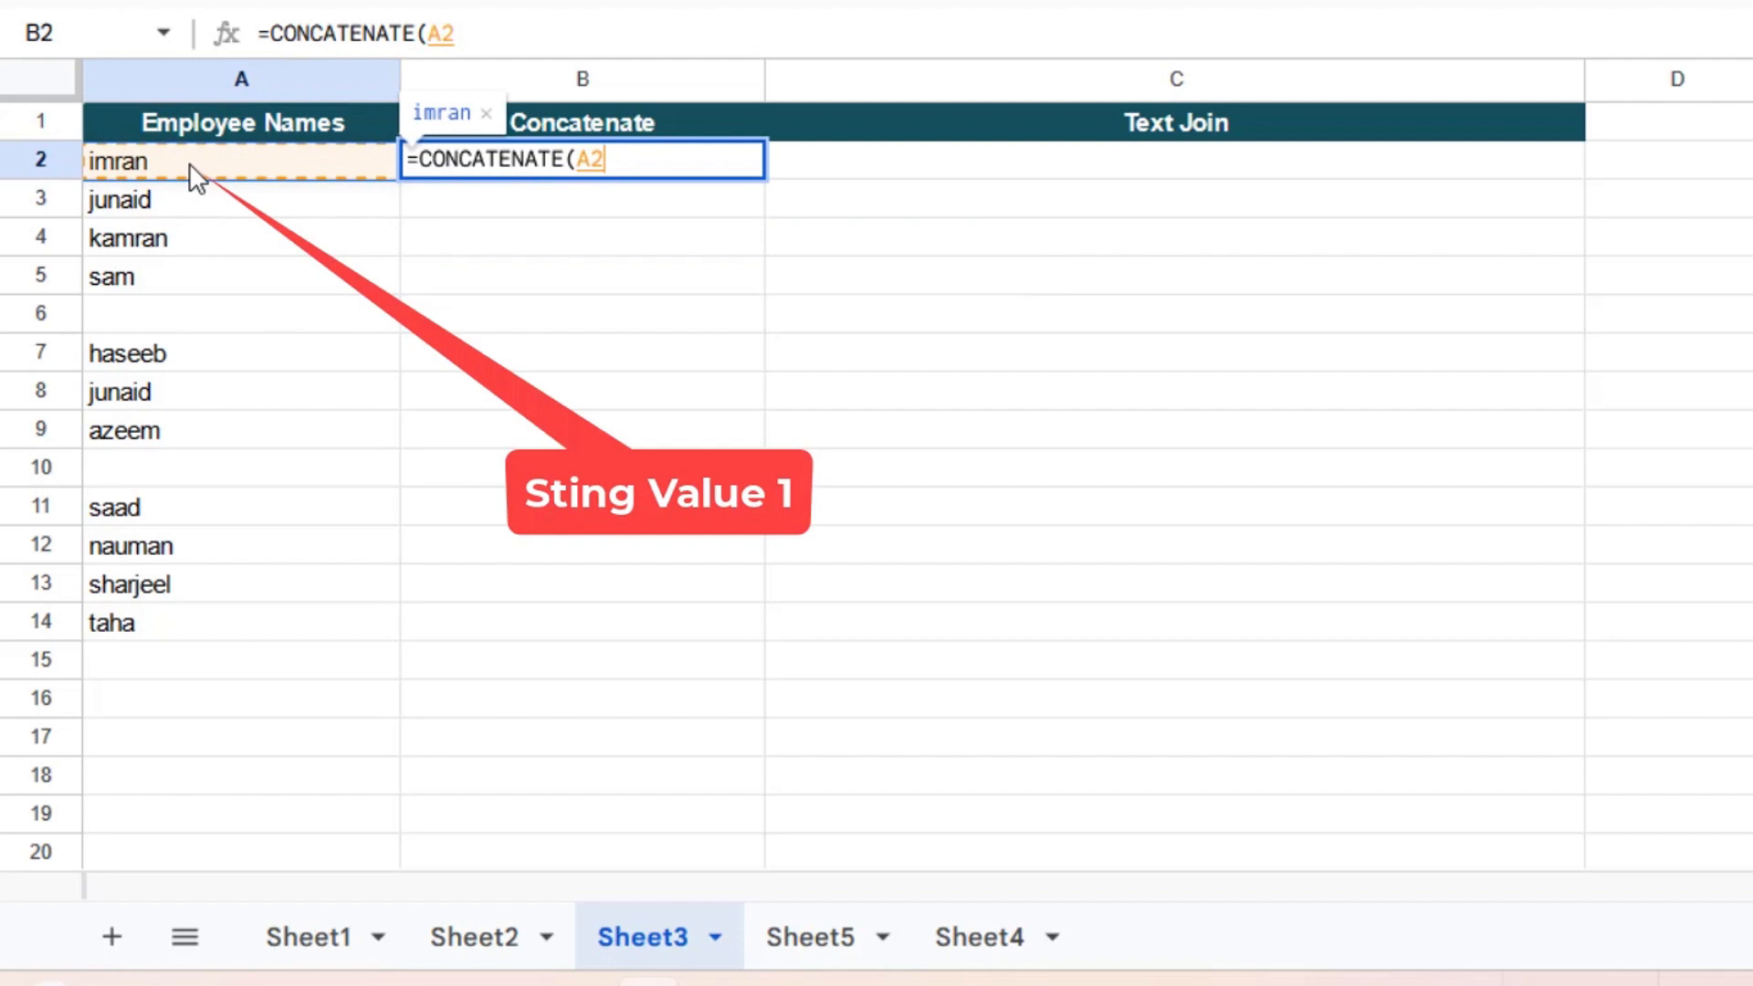
{"action": "type", "text": ","}
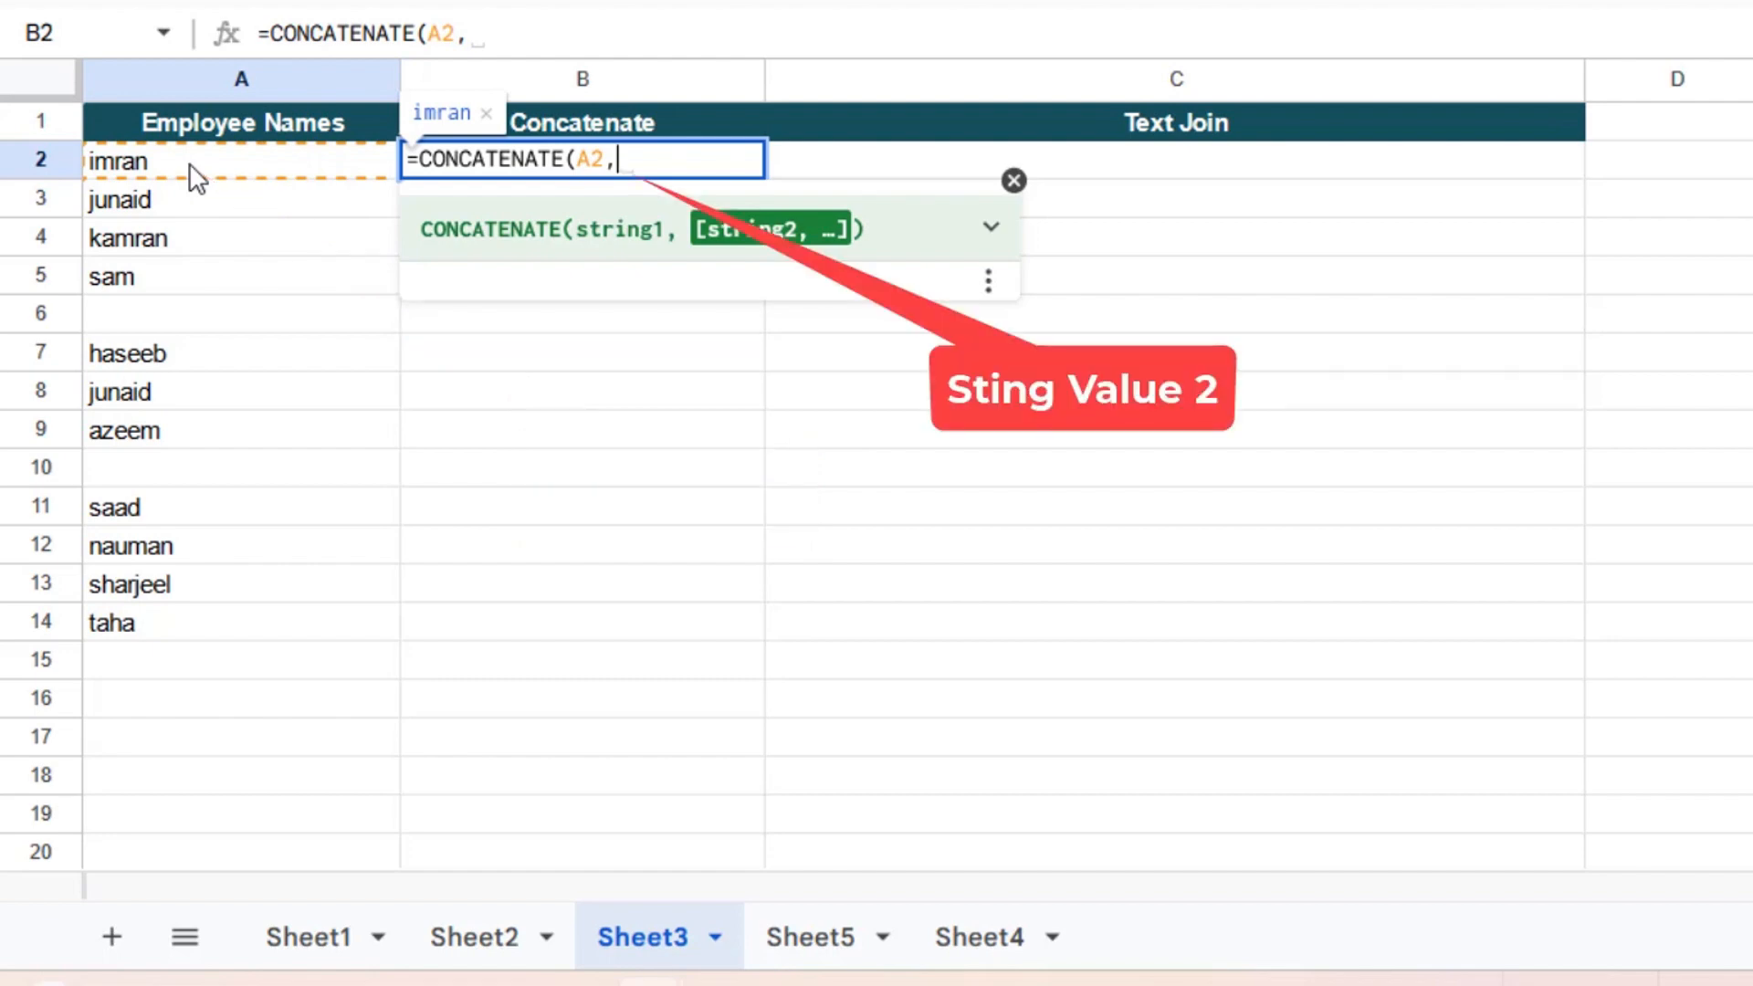
{"action": "type", "text": "\",\","}
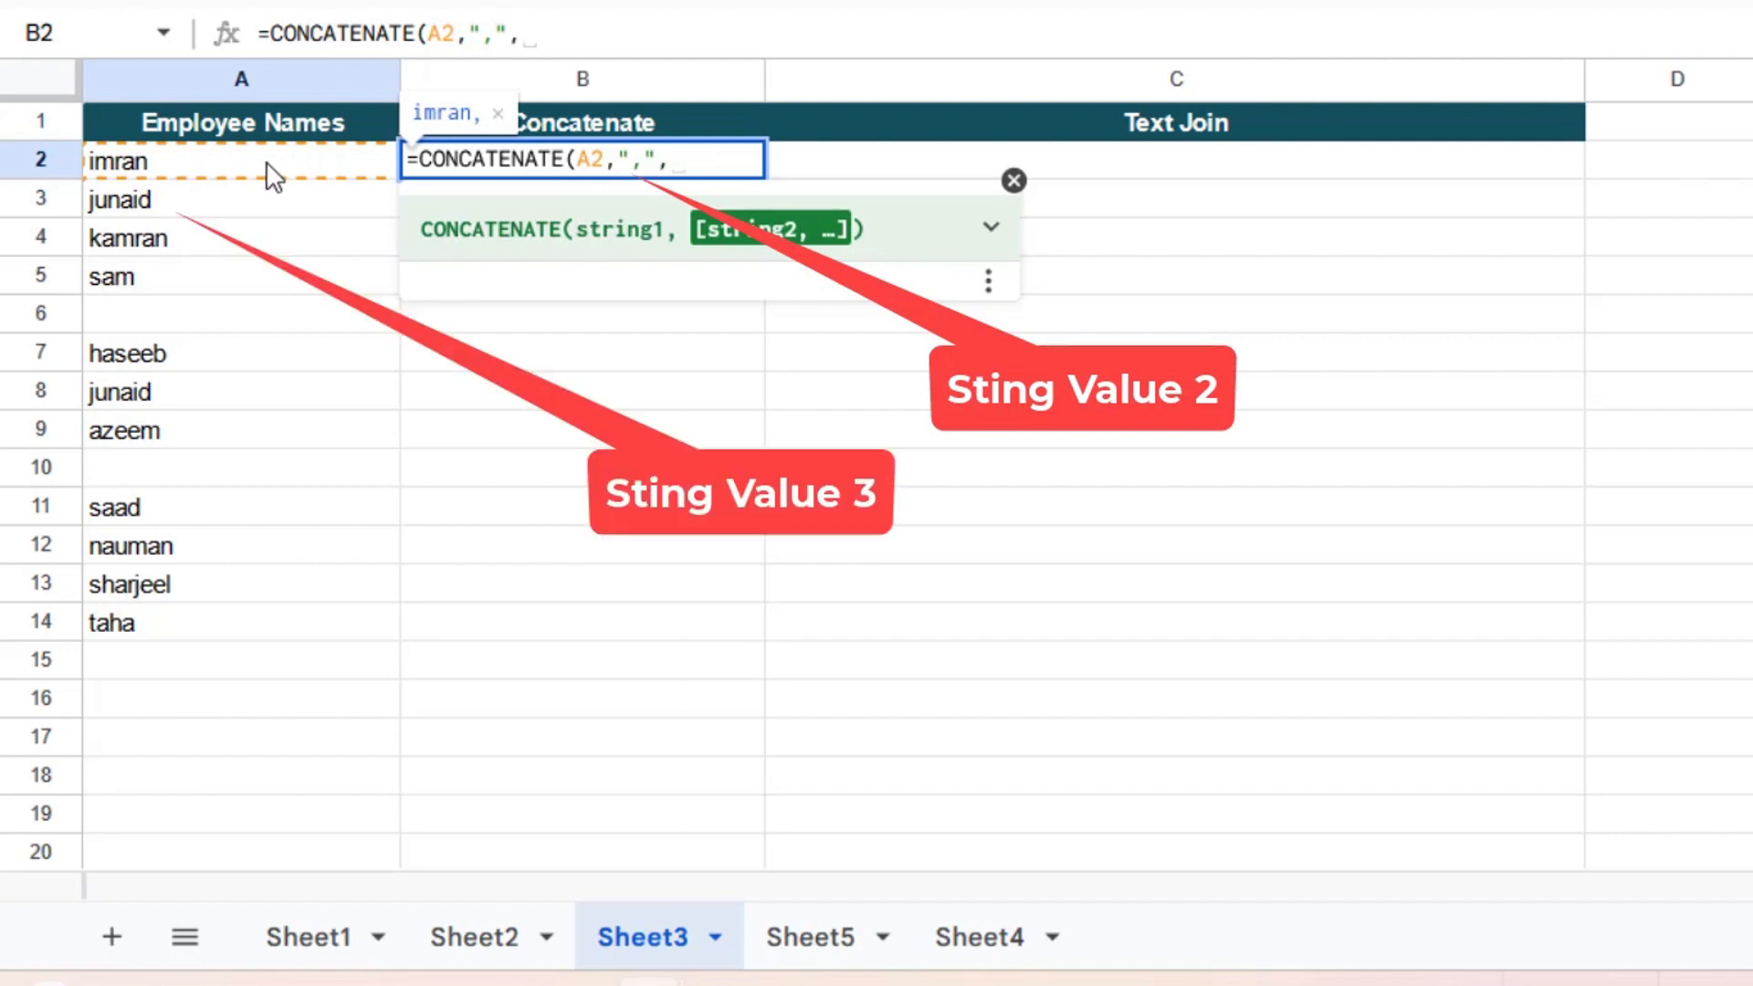
- Extend the B2 formula to =CONCATENATE(A2,",",A3,",",A4), complete it and dismiss the suggested autofill
{"action": "left_click", "coordinate": [168, 205]}
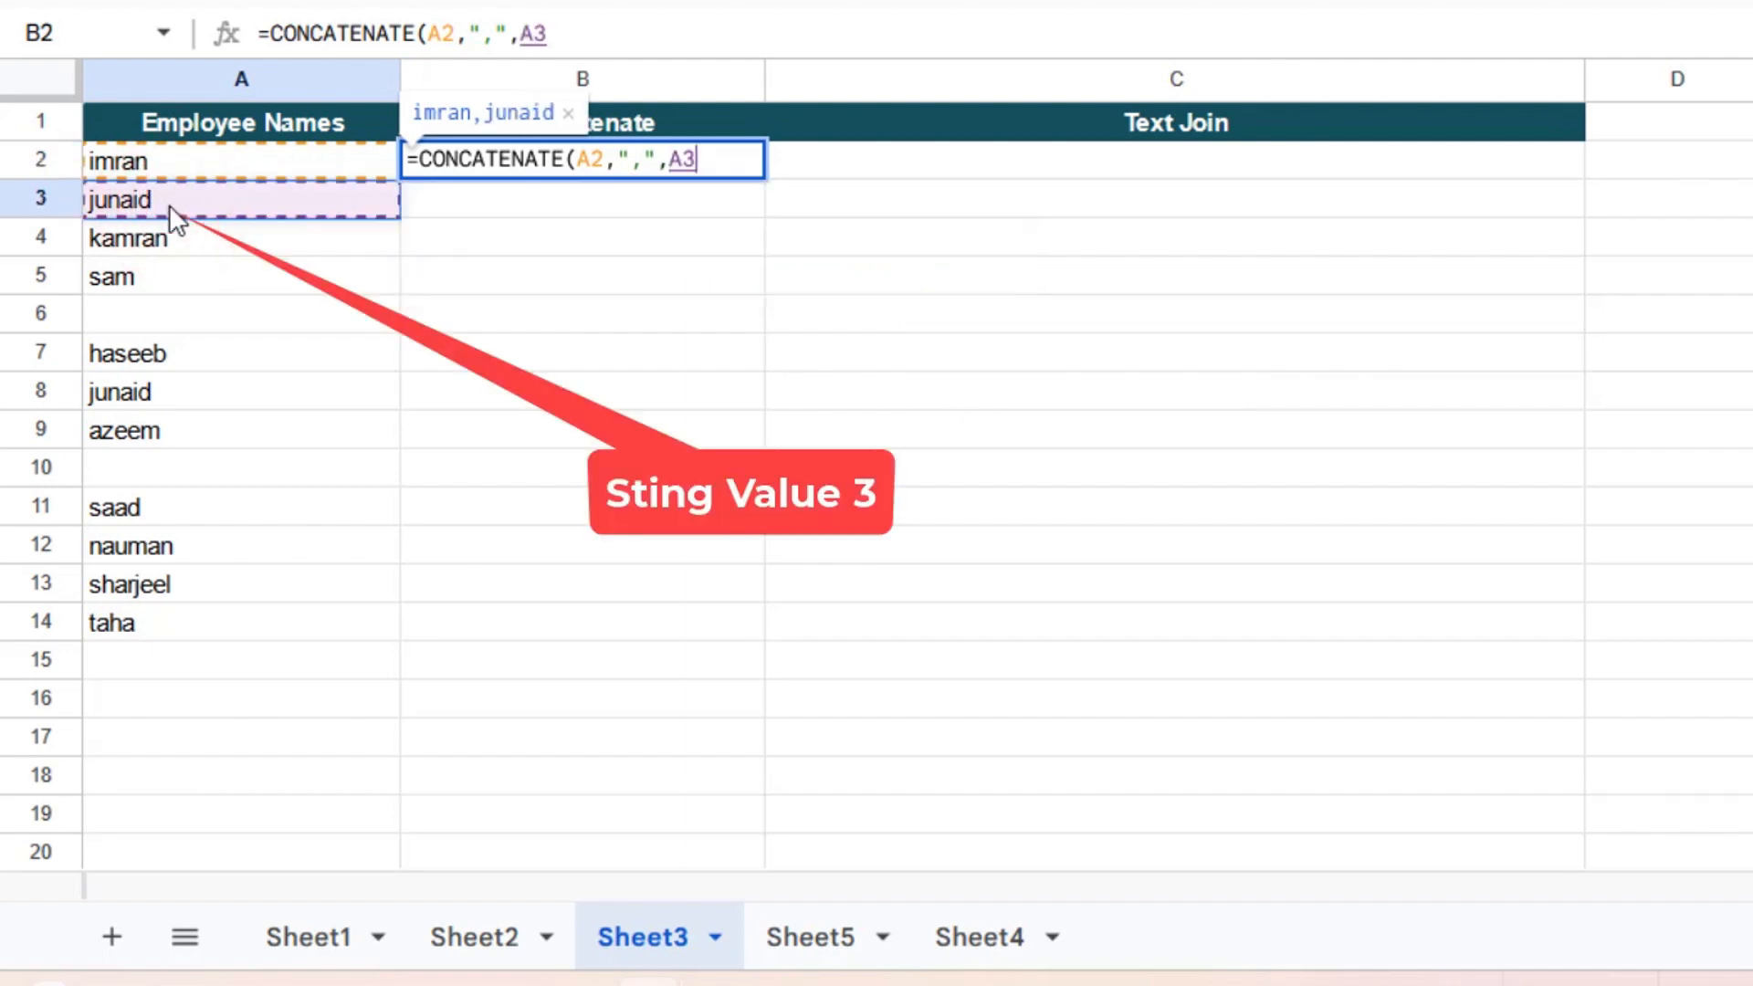
{"action": "type", "text": ", "}
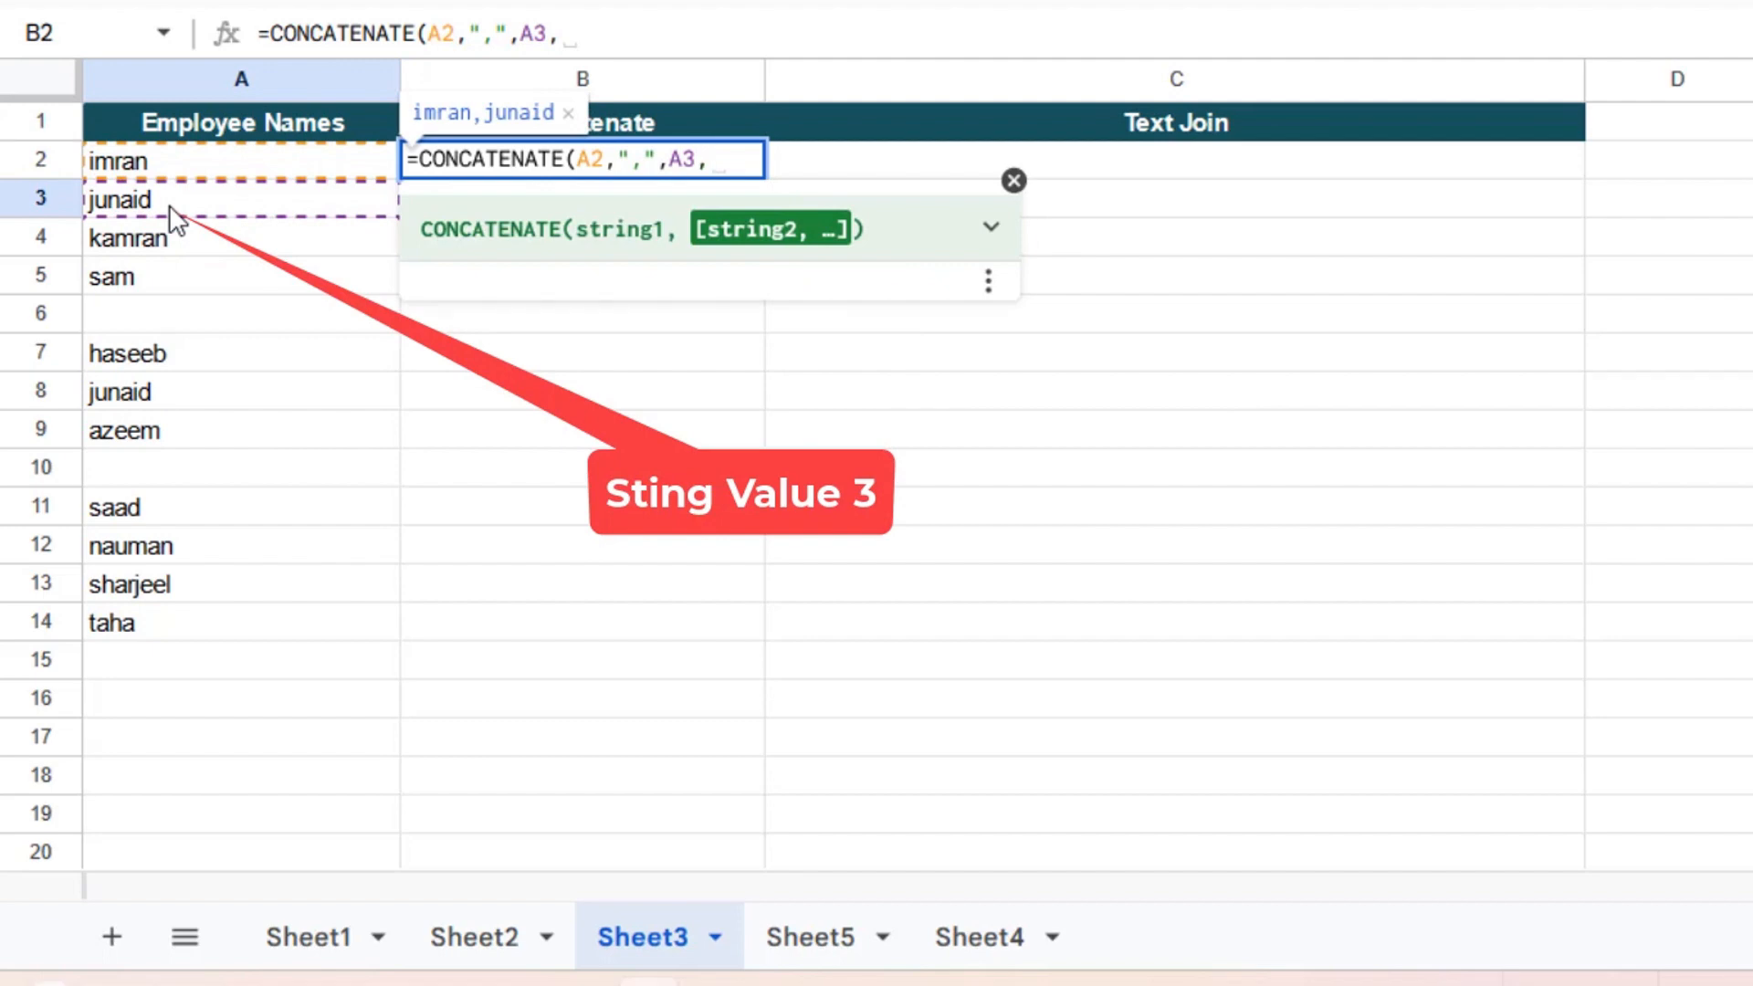
{"action": "type", "text": "\""}
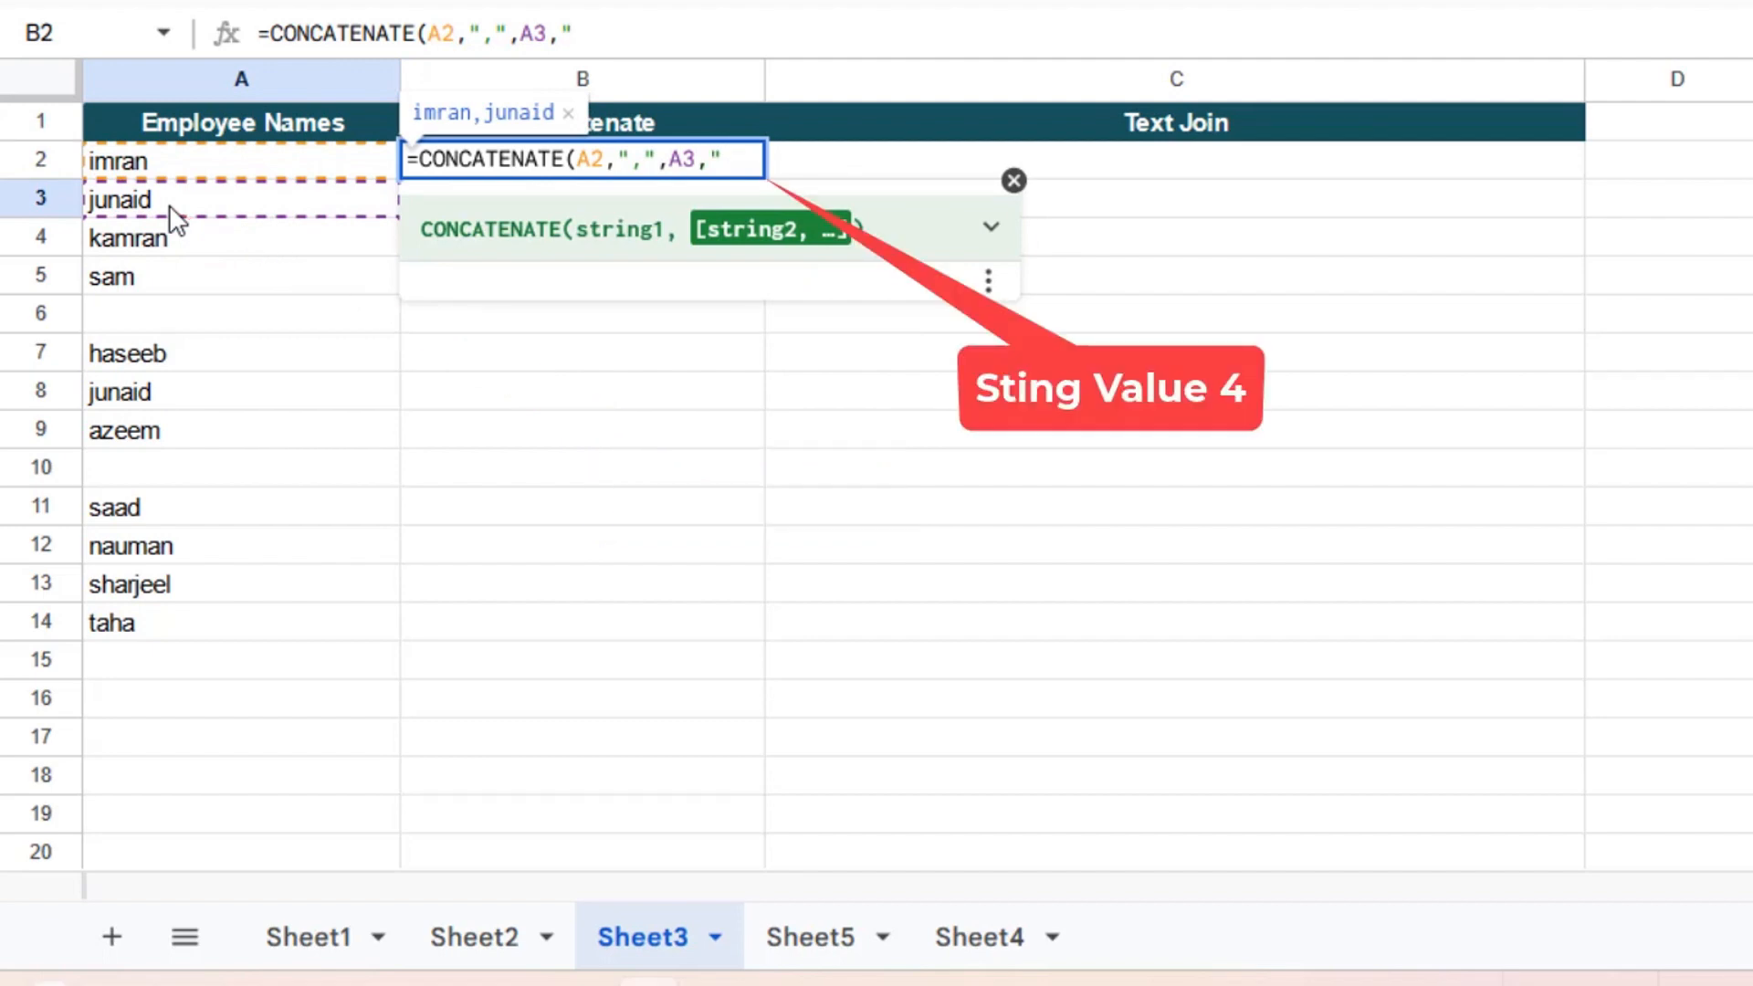
{"action": "type", "text": ",\""}
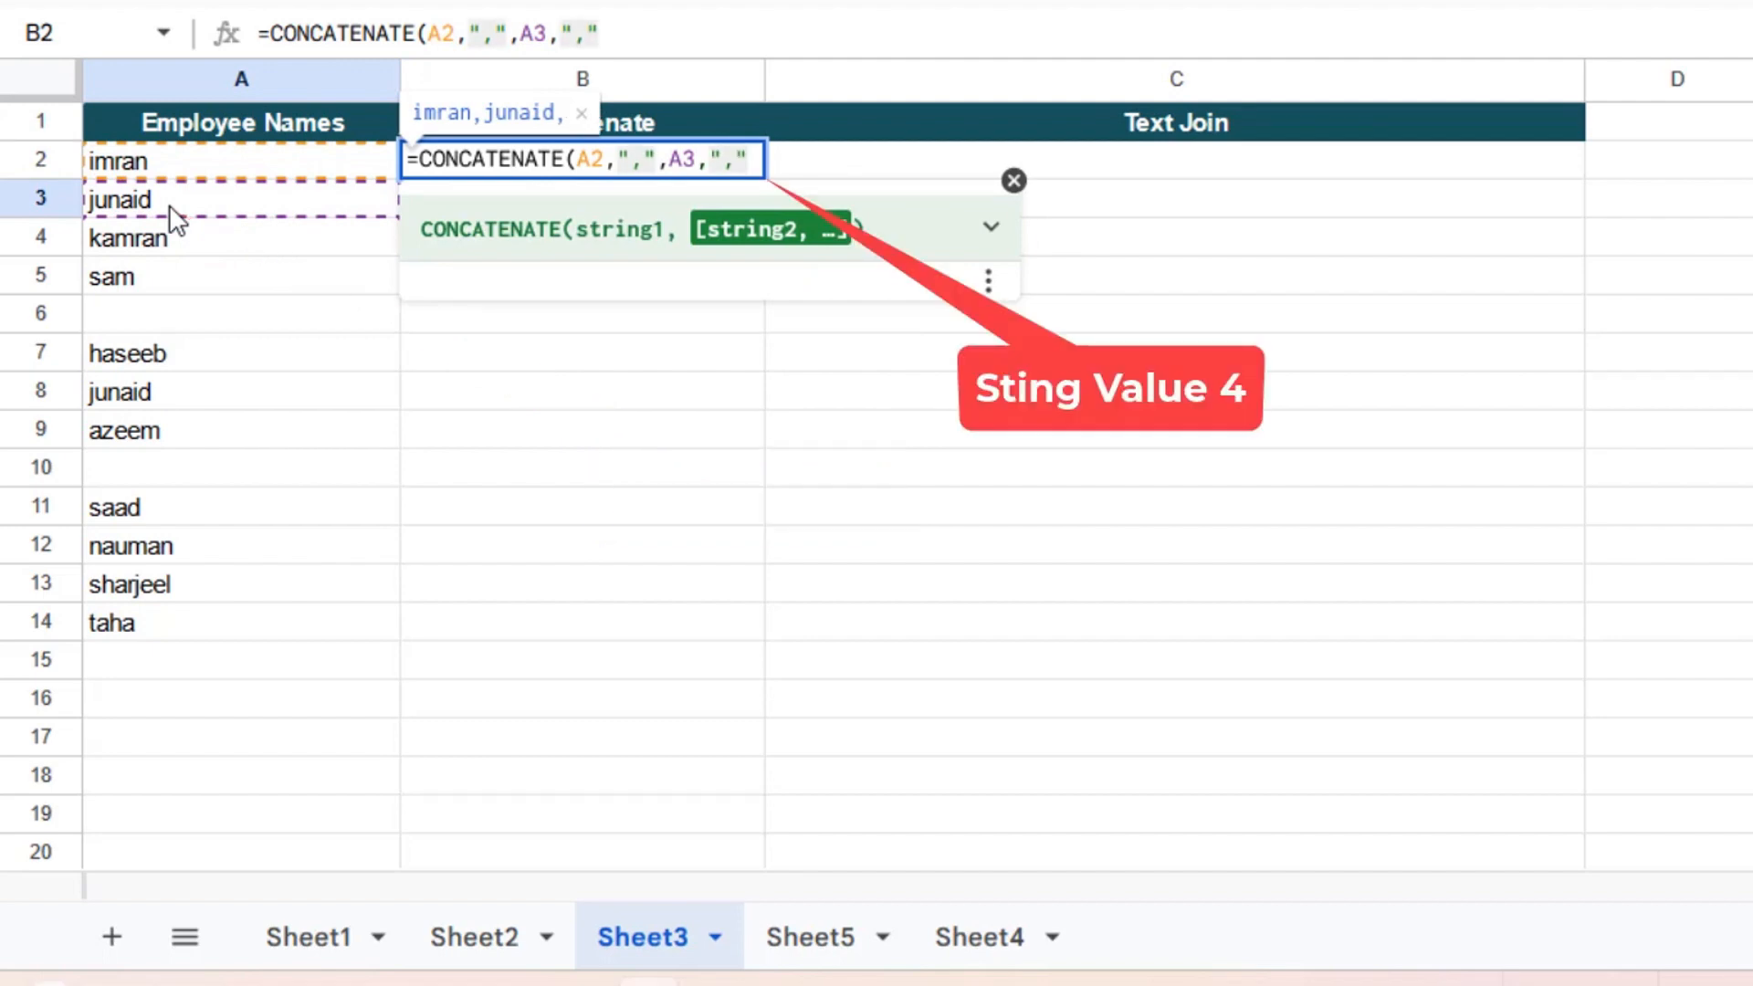
{"action": "type", "text": ","}
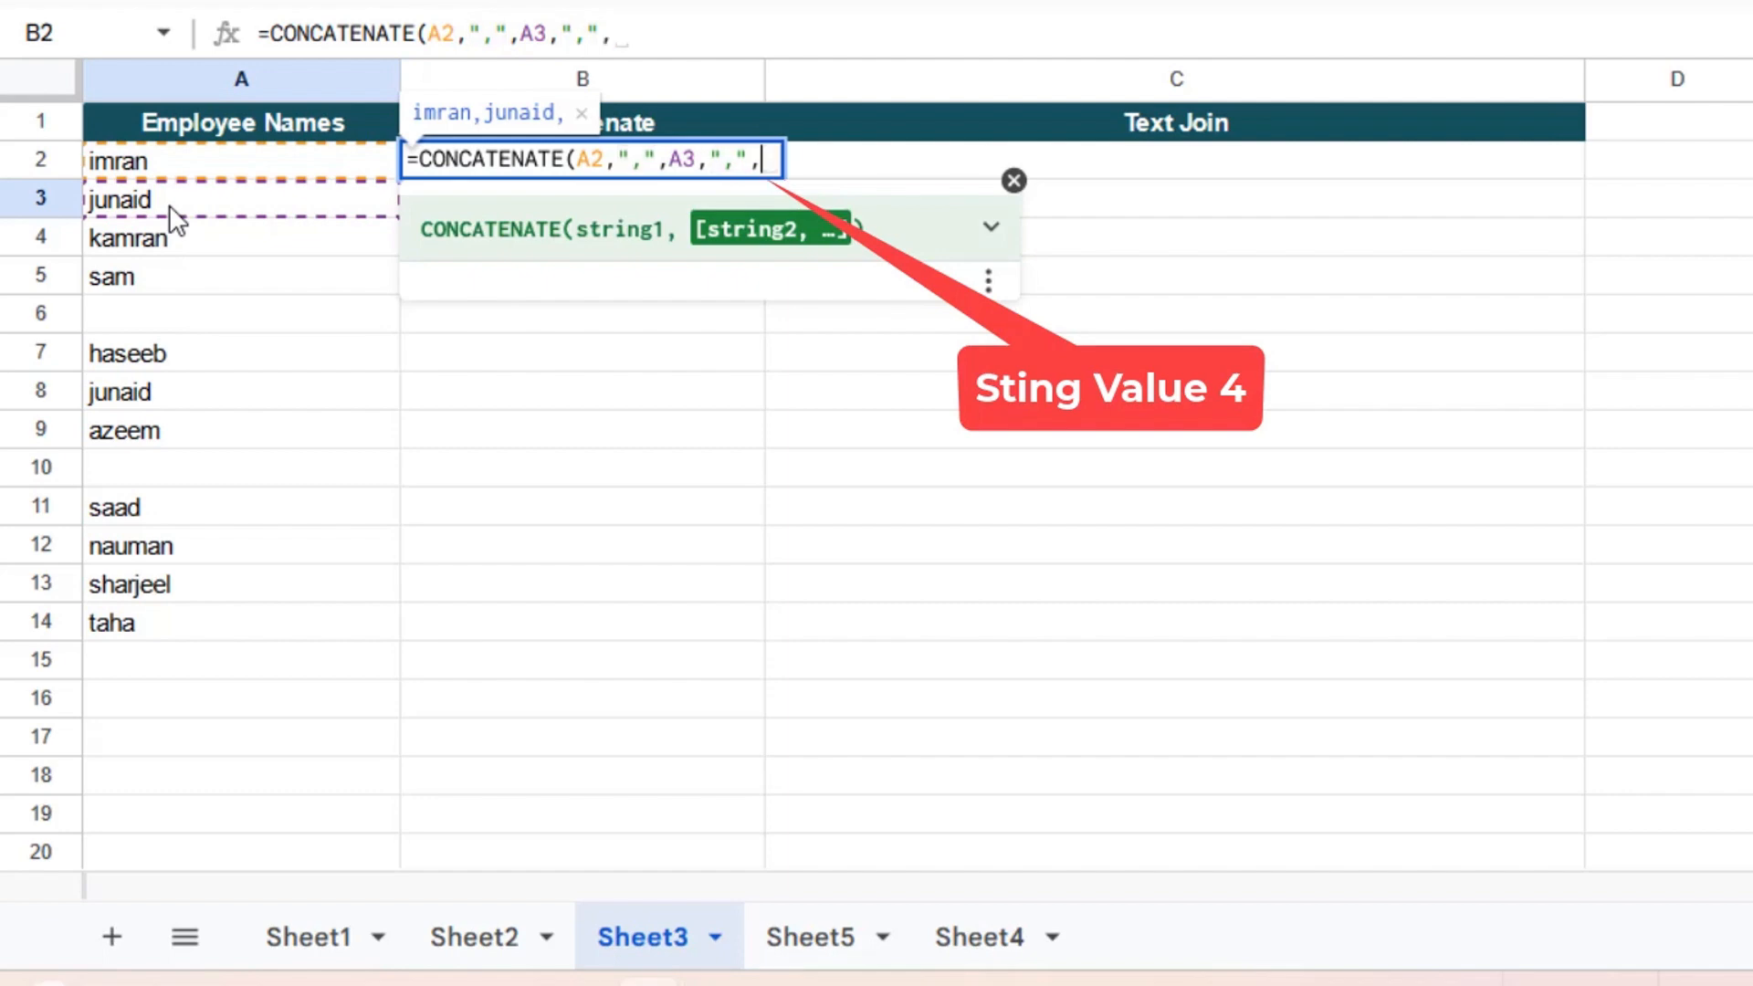
{"action": "left_click", "coordinate": [146, 236]}
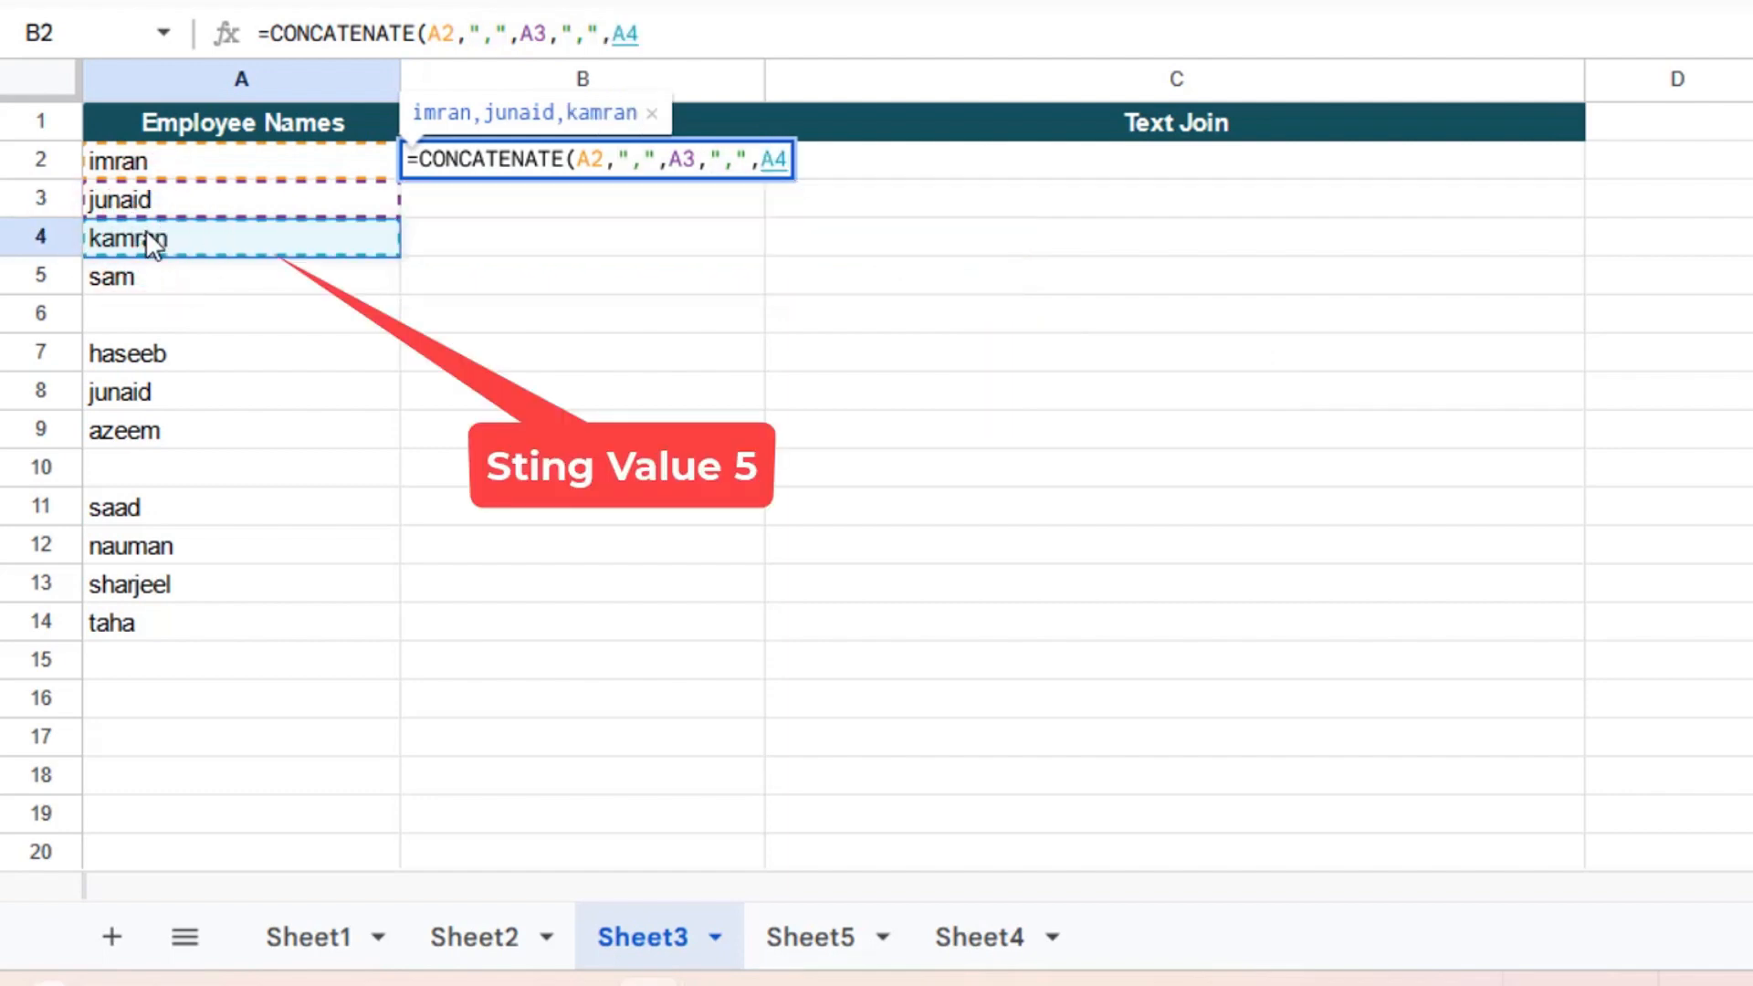
{"action": "type", "text": ")"}
{"action": "key", "text": "Return"}
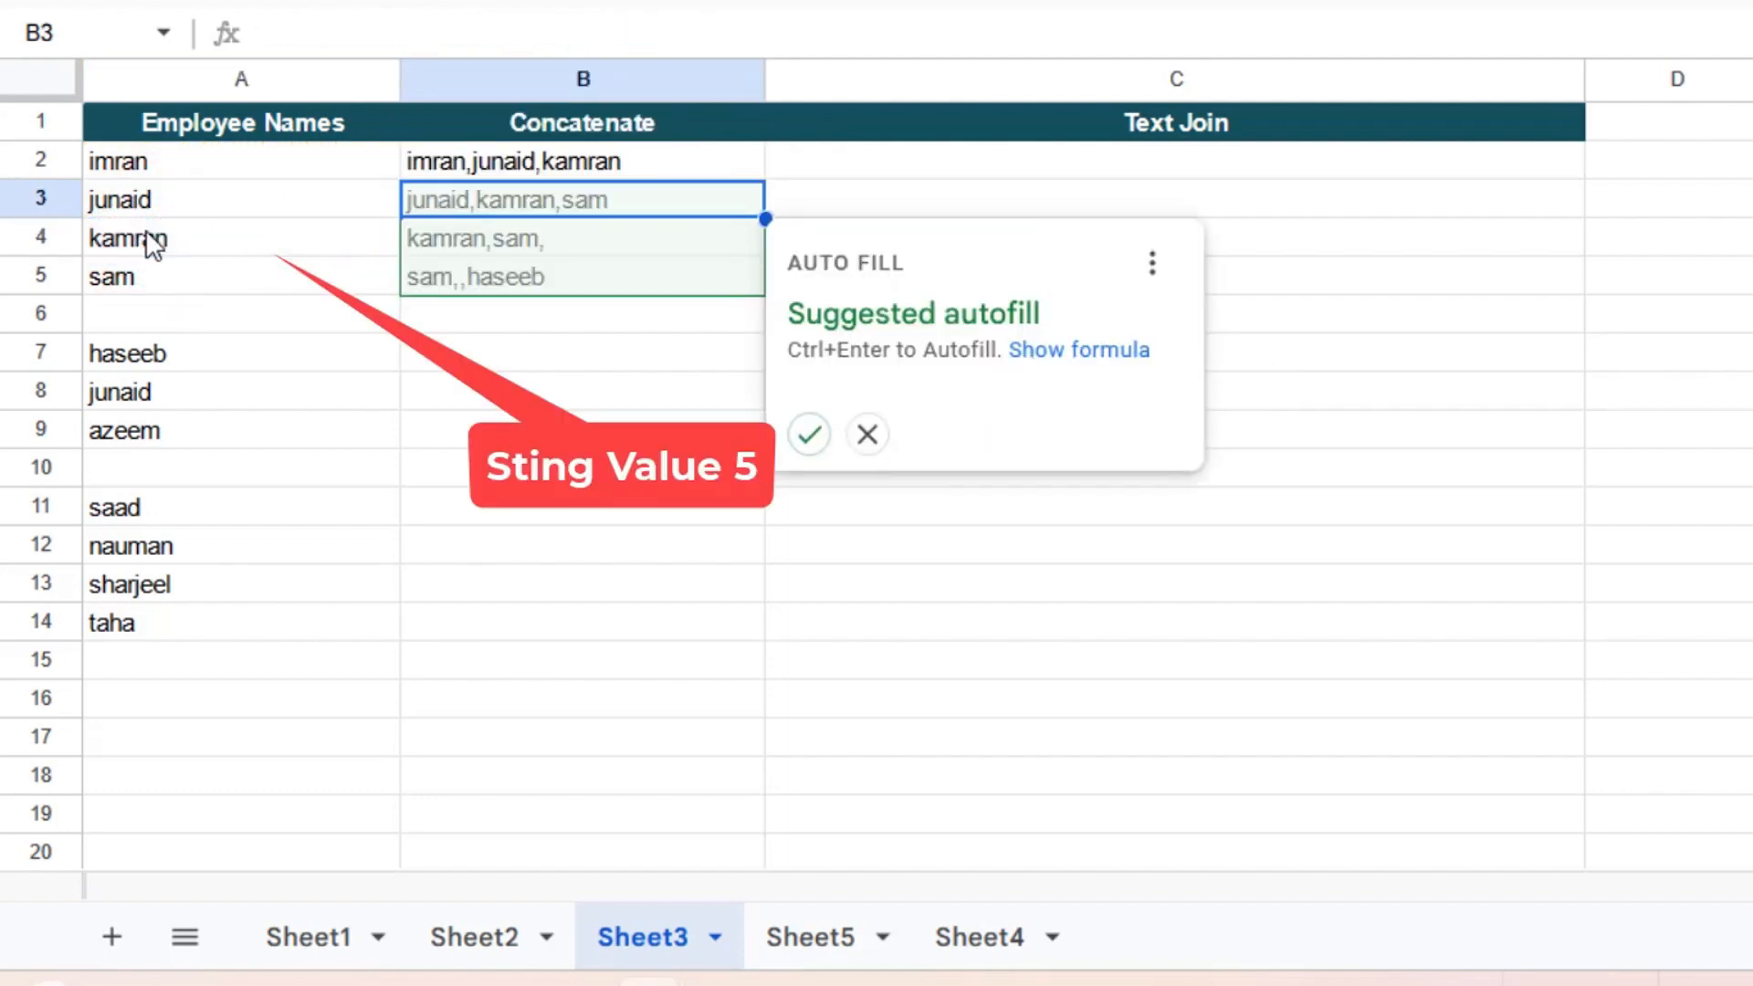
{"action": "left_click", "coordinate": [521, 442]}
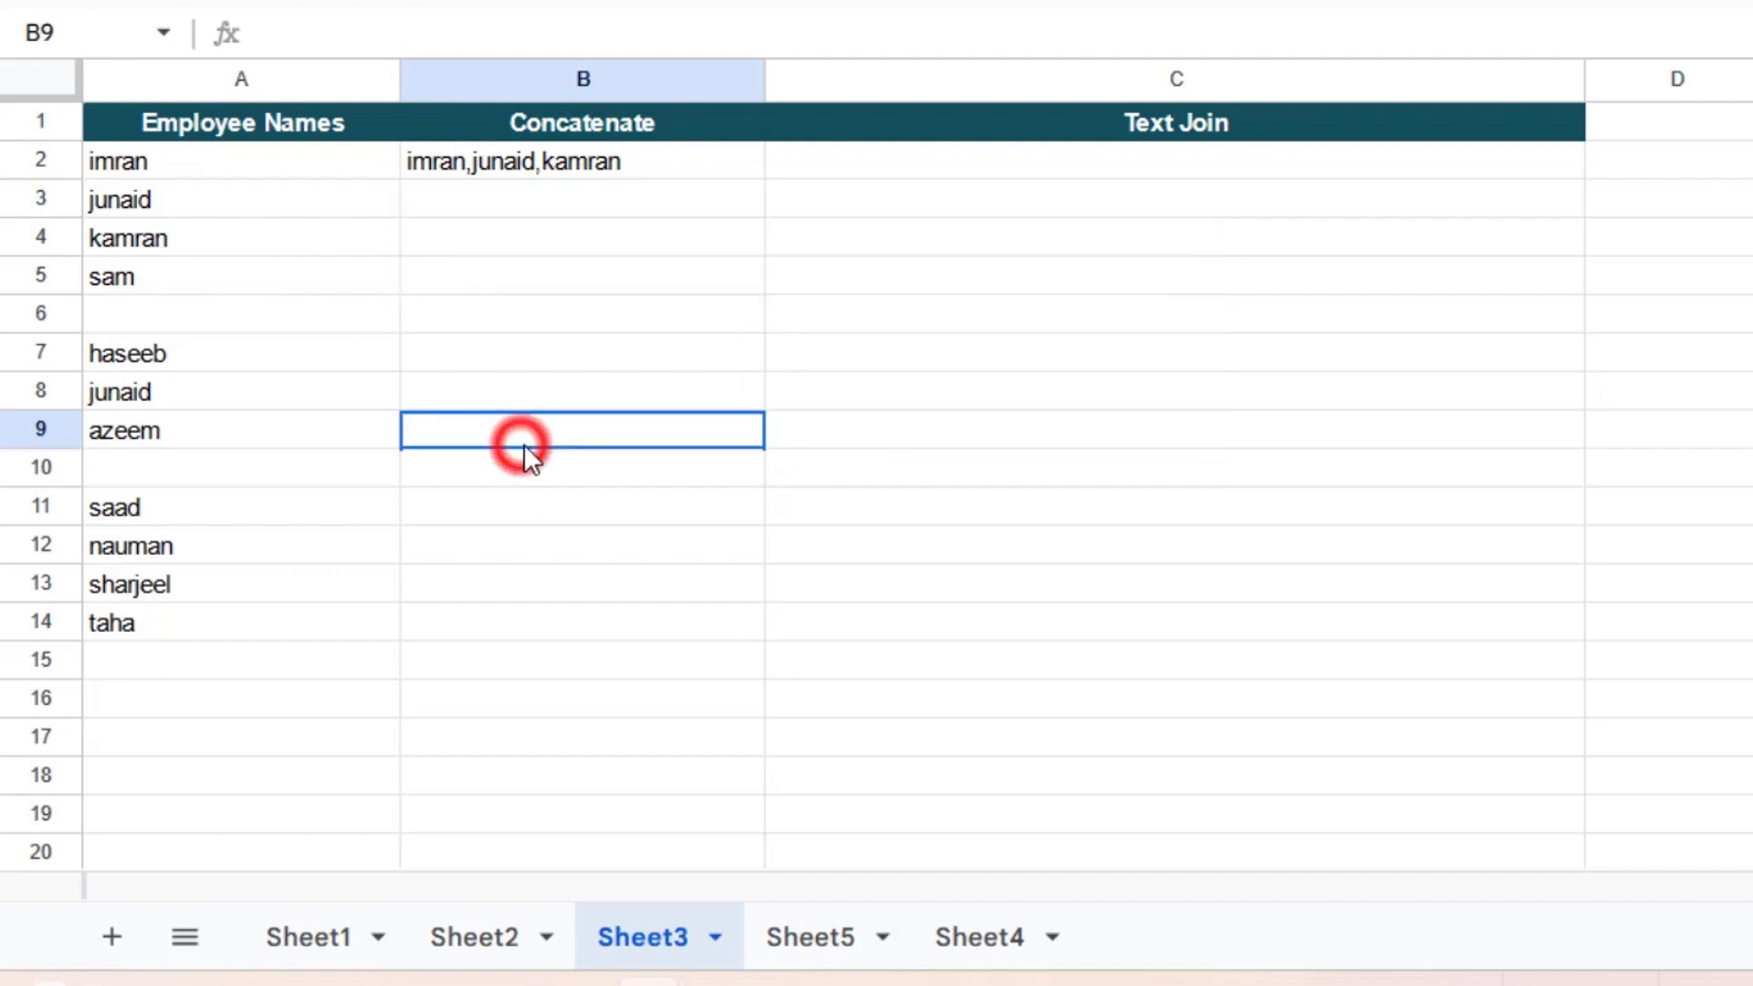
- Review the two "," separator arguments in B2's CONCATENATE formula, leaving the formula as it is
{"action": "left_click", "coordinate": [495, 164]}
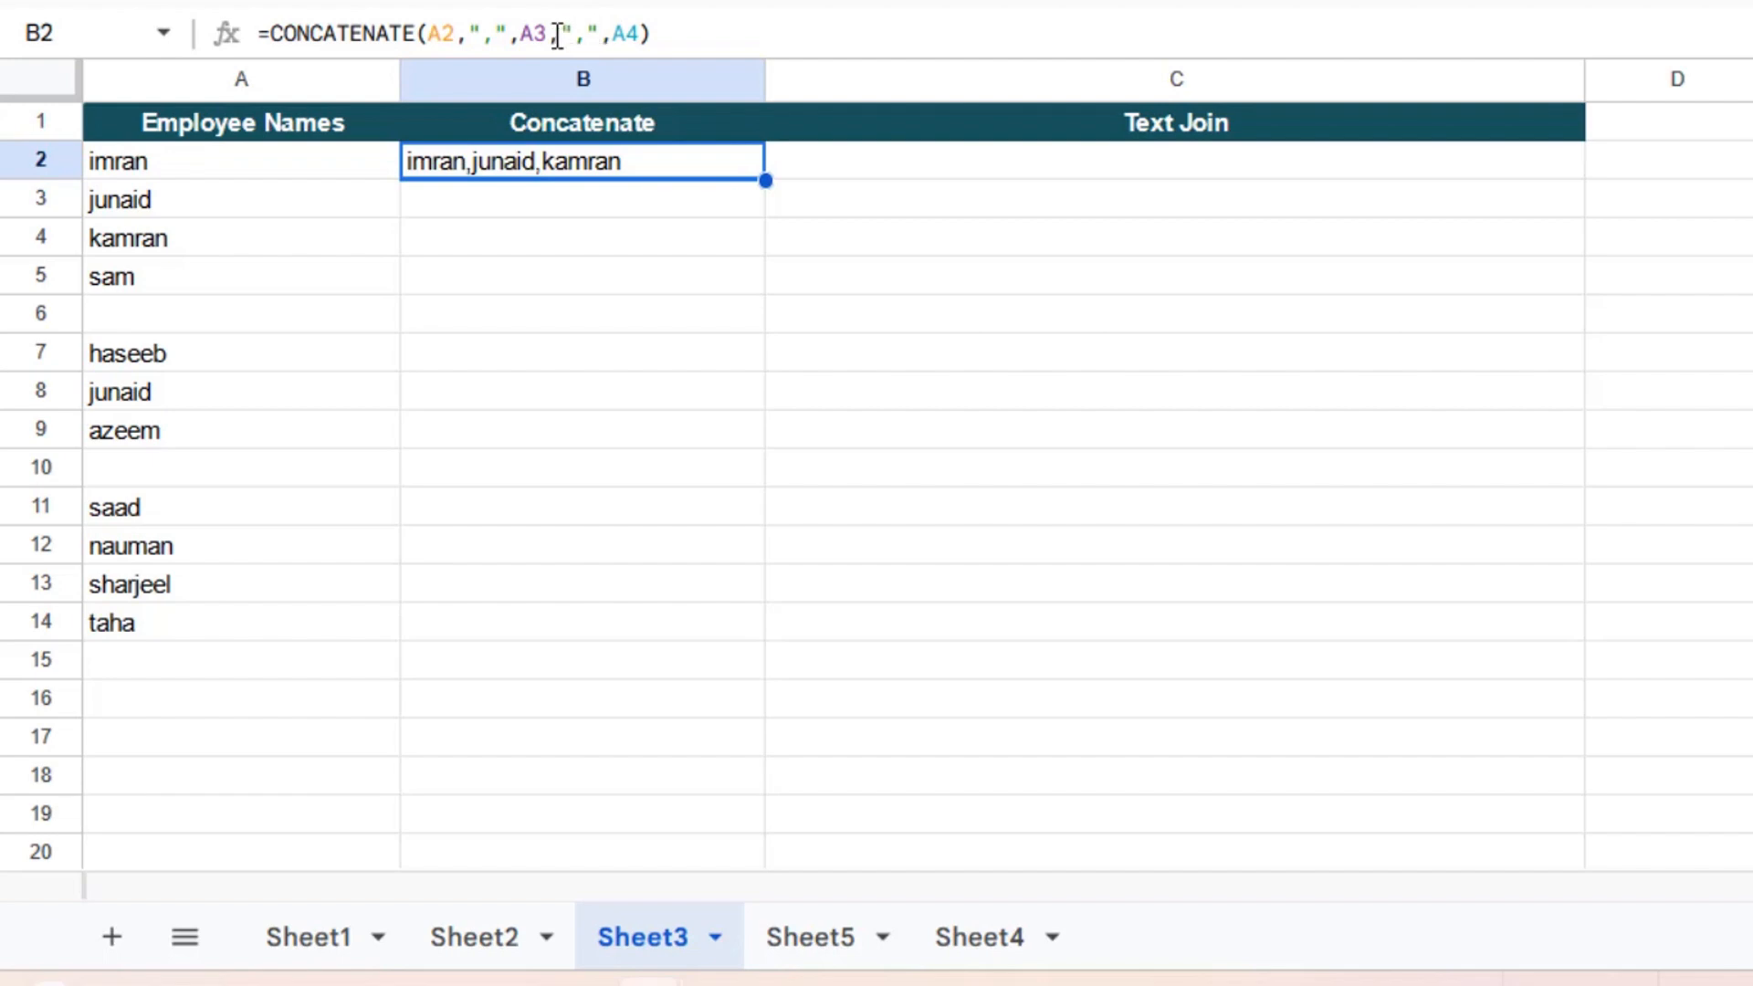
{"action": "left_click_drag", "start_coordinate": [470, 36], "coordinate": [600, 34]}
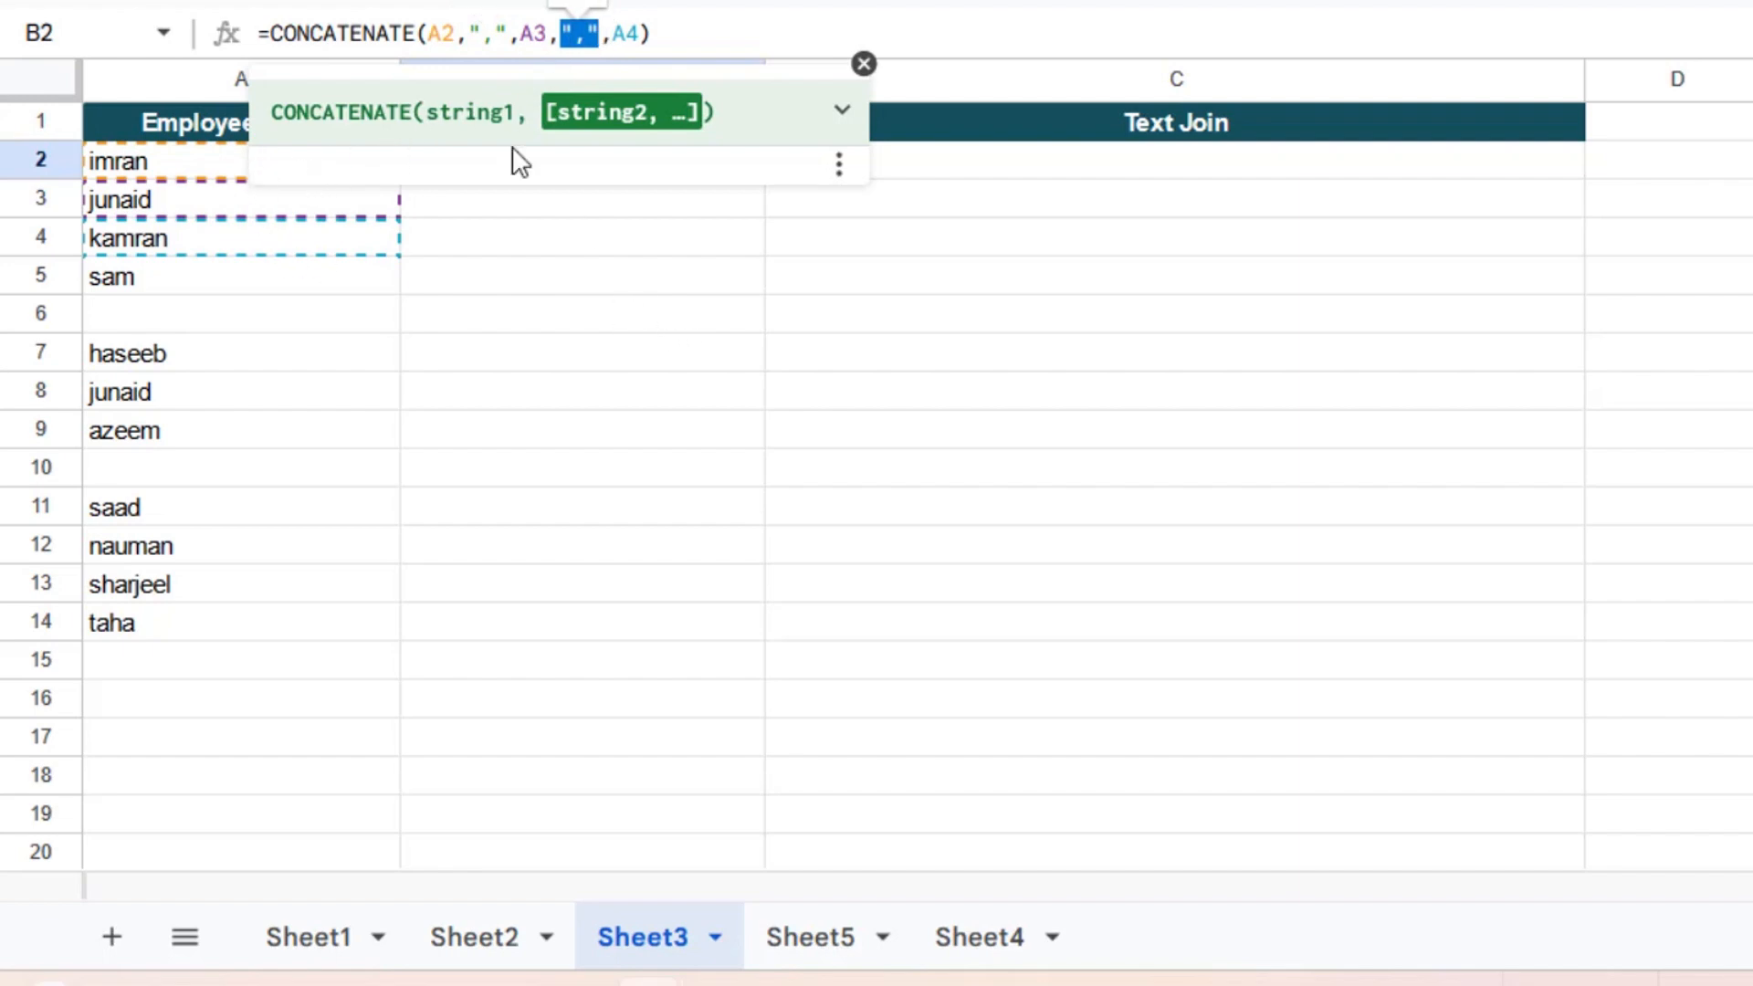
{"action": "left_click_drag", "start_coordinate": [468, 33], "coordinate": [504, 34]}
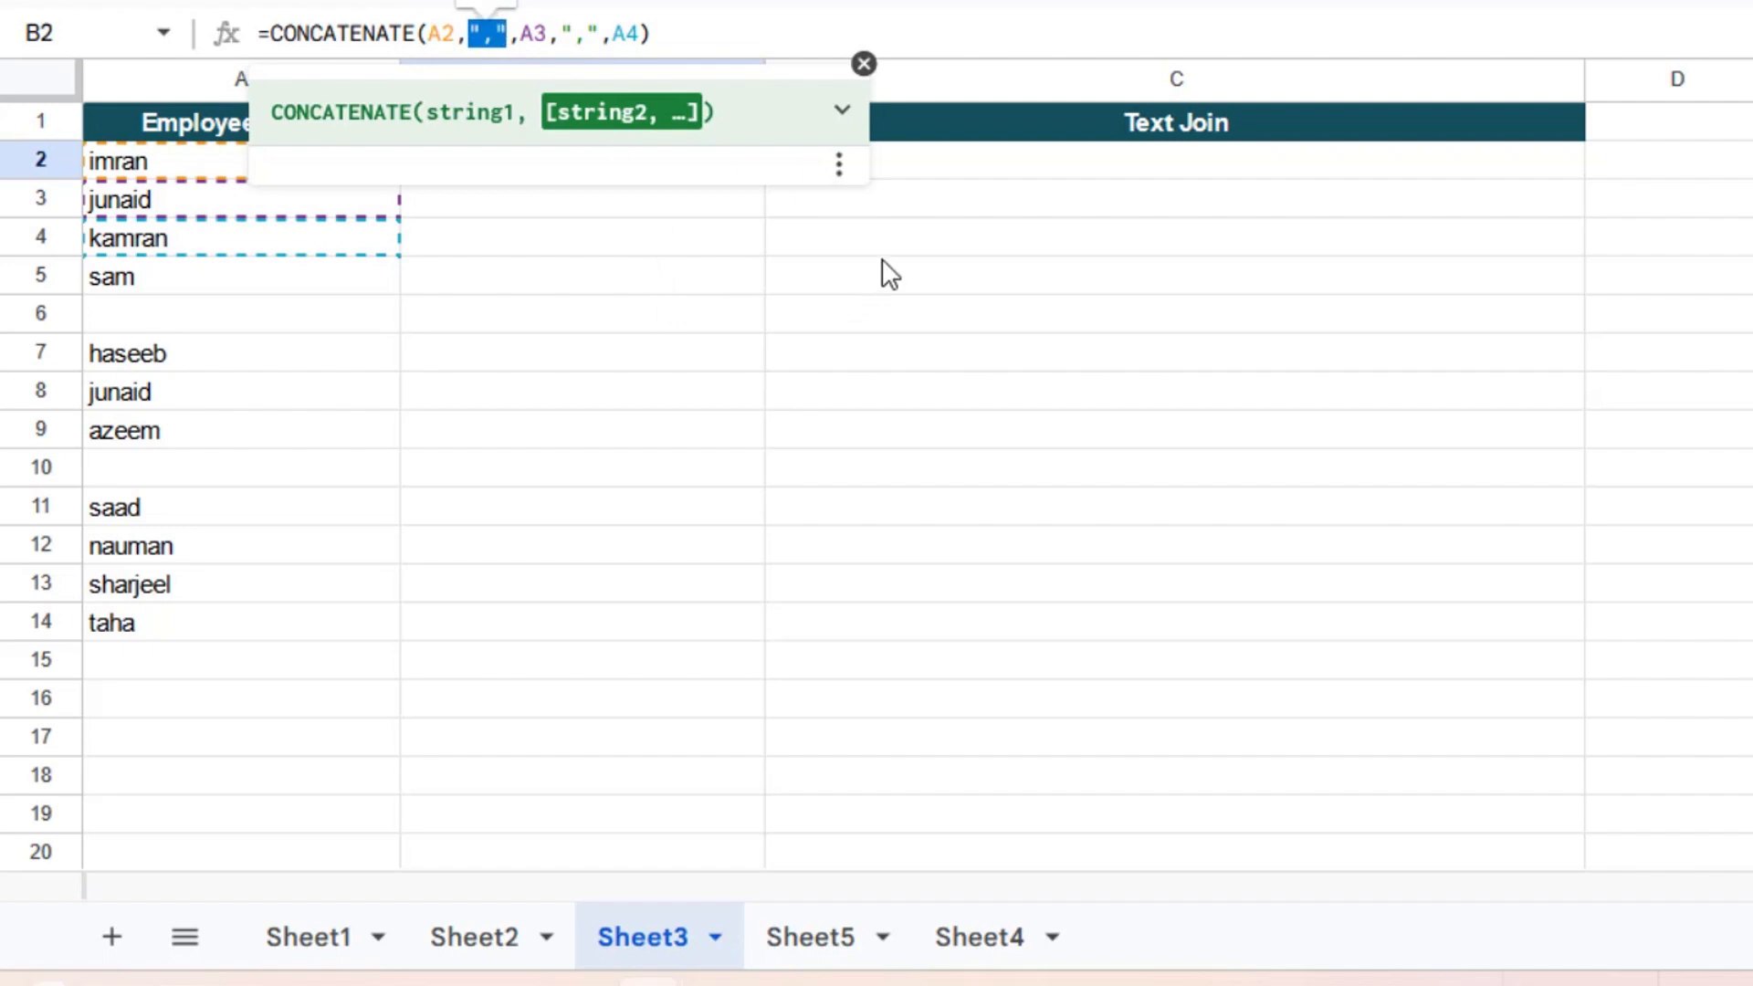
{"action": "left_click", "coordinate": [863, 67]}
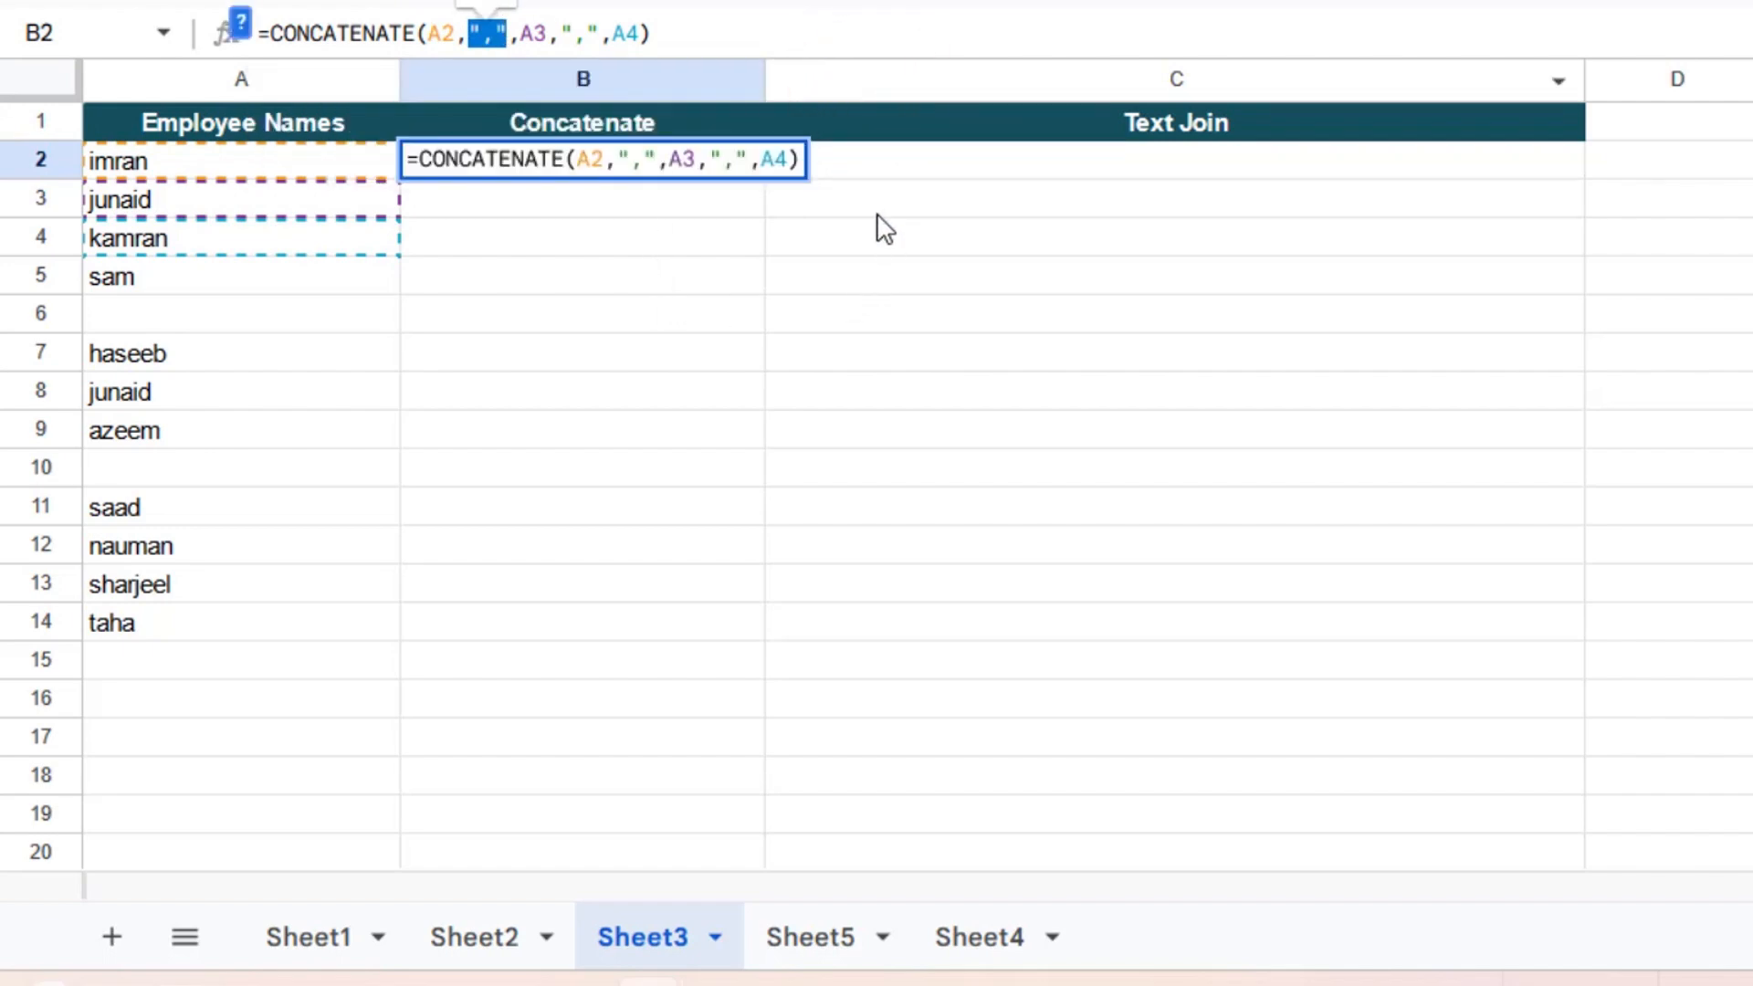
{"action": "key", "text": "Return"}
{"action": "left_click", "coordinate": [848, 174]}
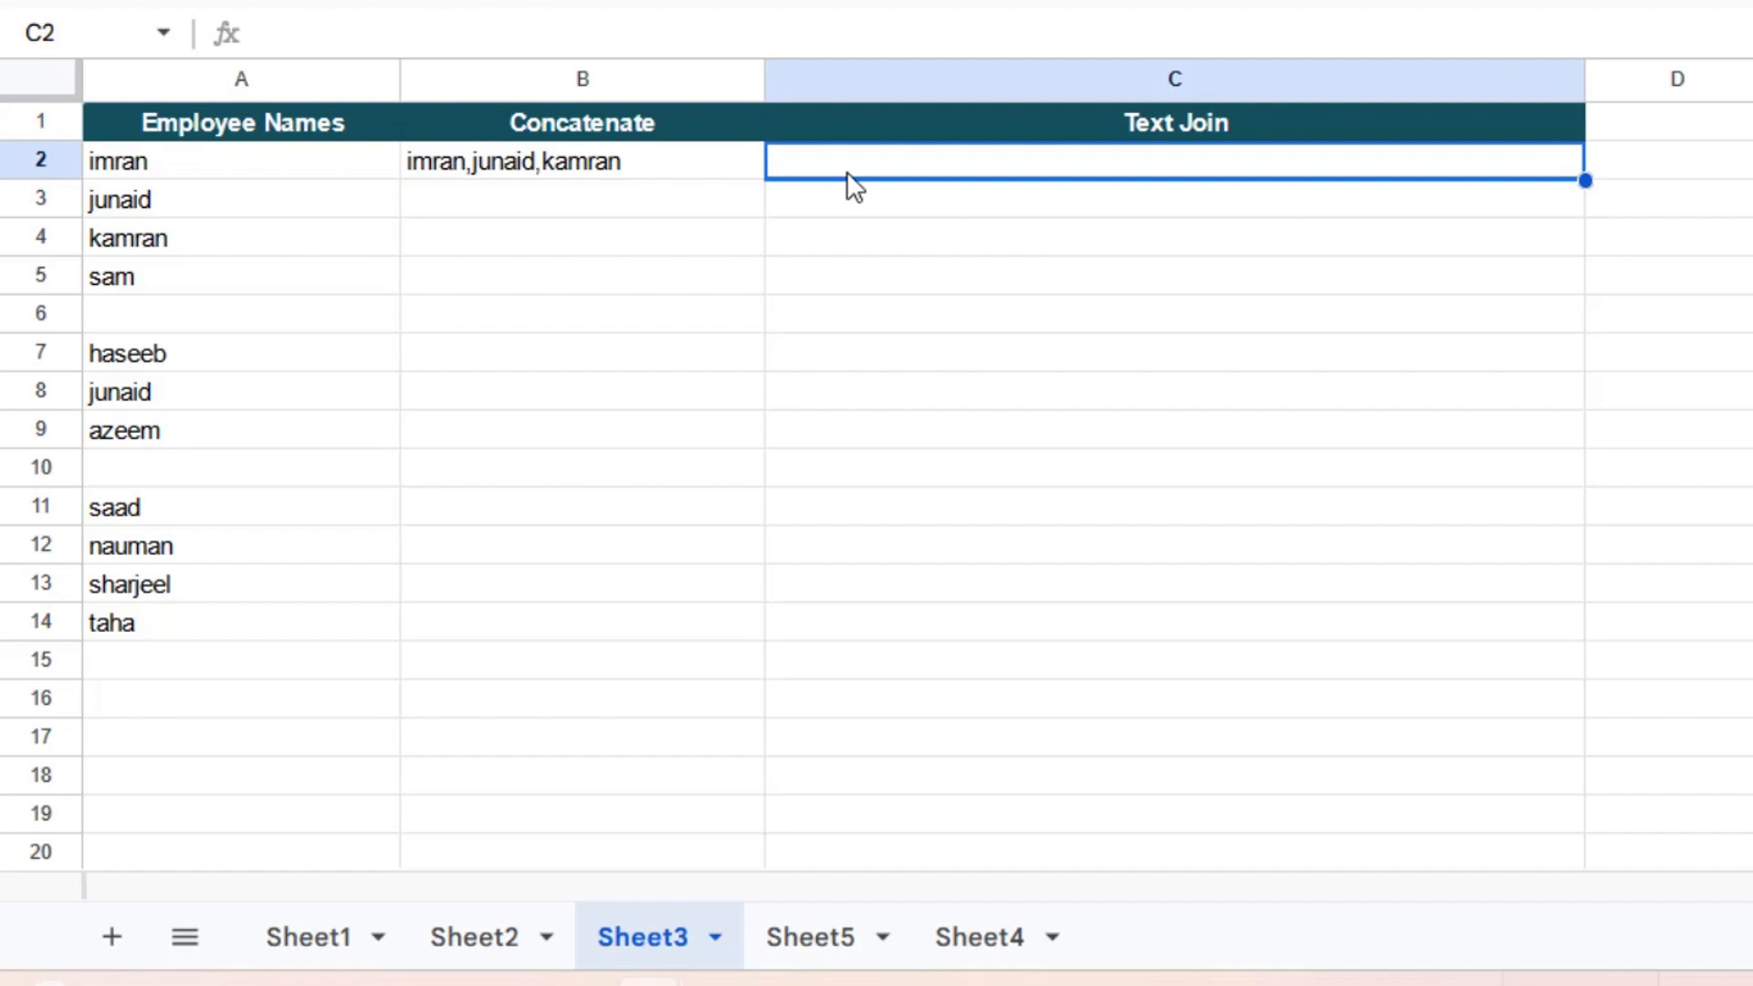
{"action": "type", "text": "=text"}
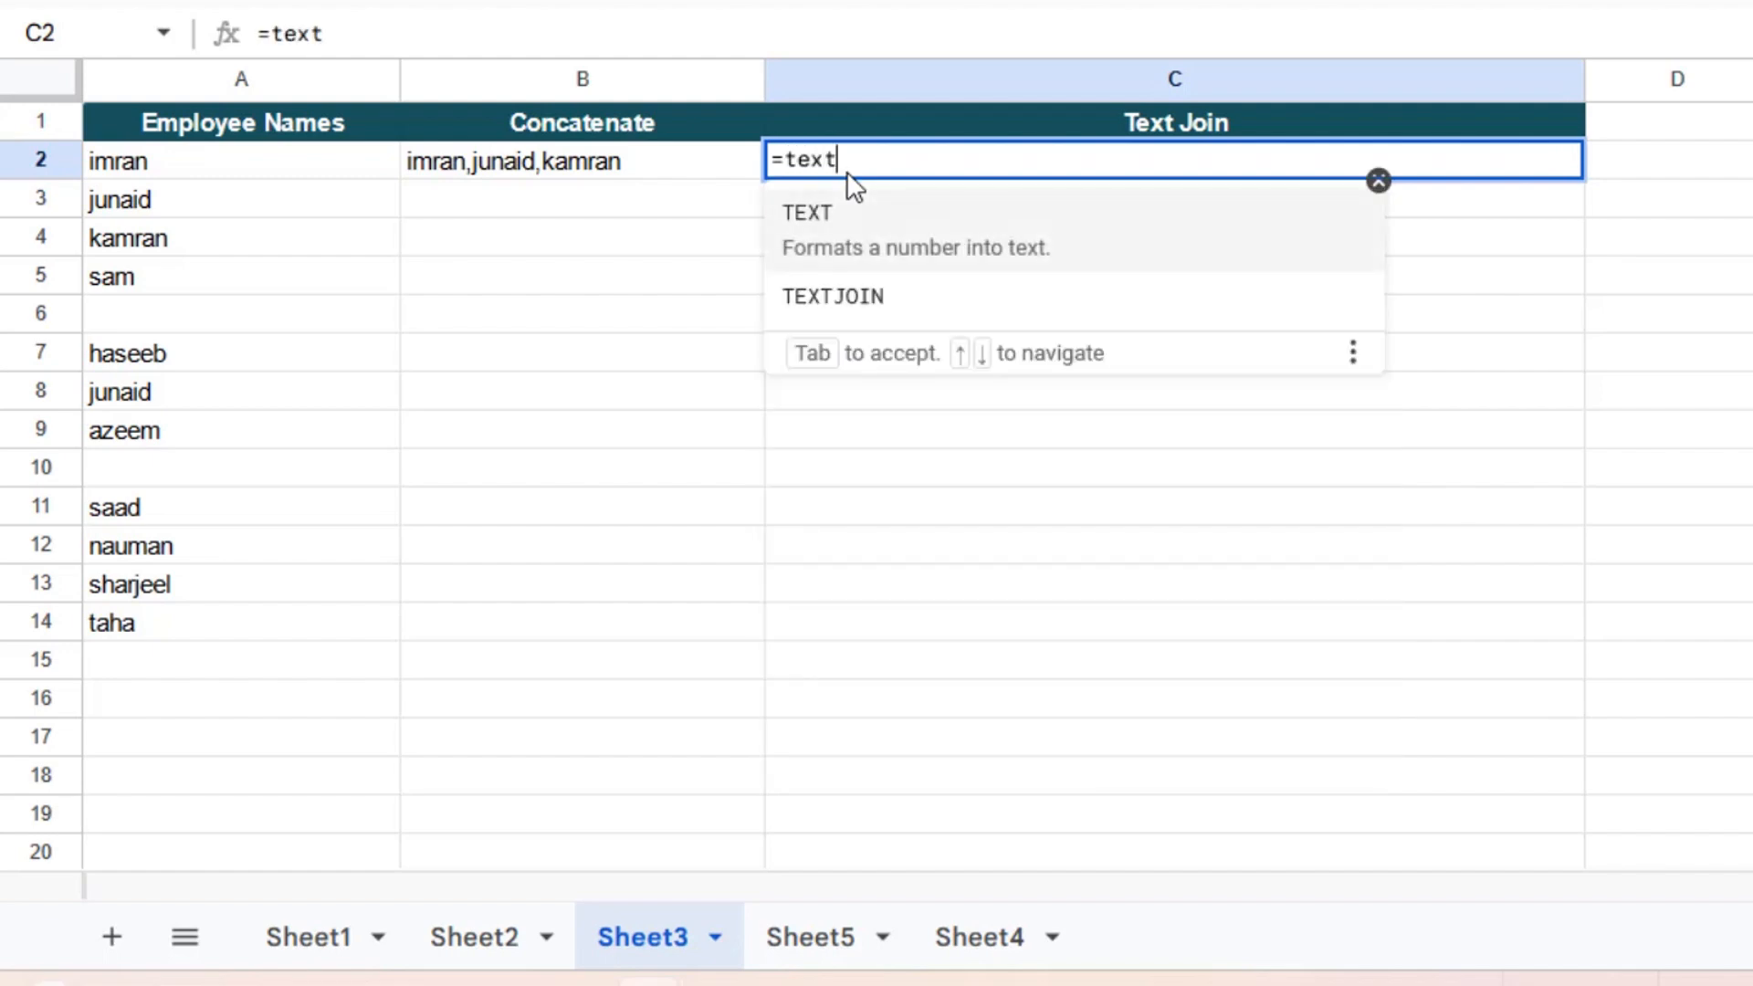
{"action": "type", "text": "joi"}
{"action": "key", "text": "Tab"}
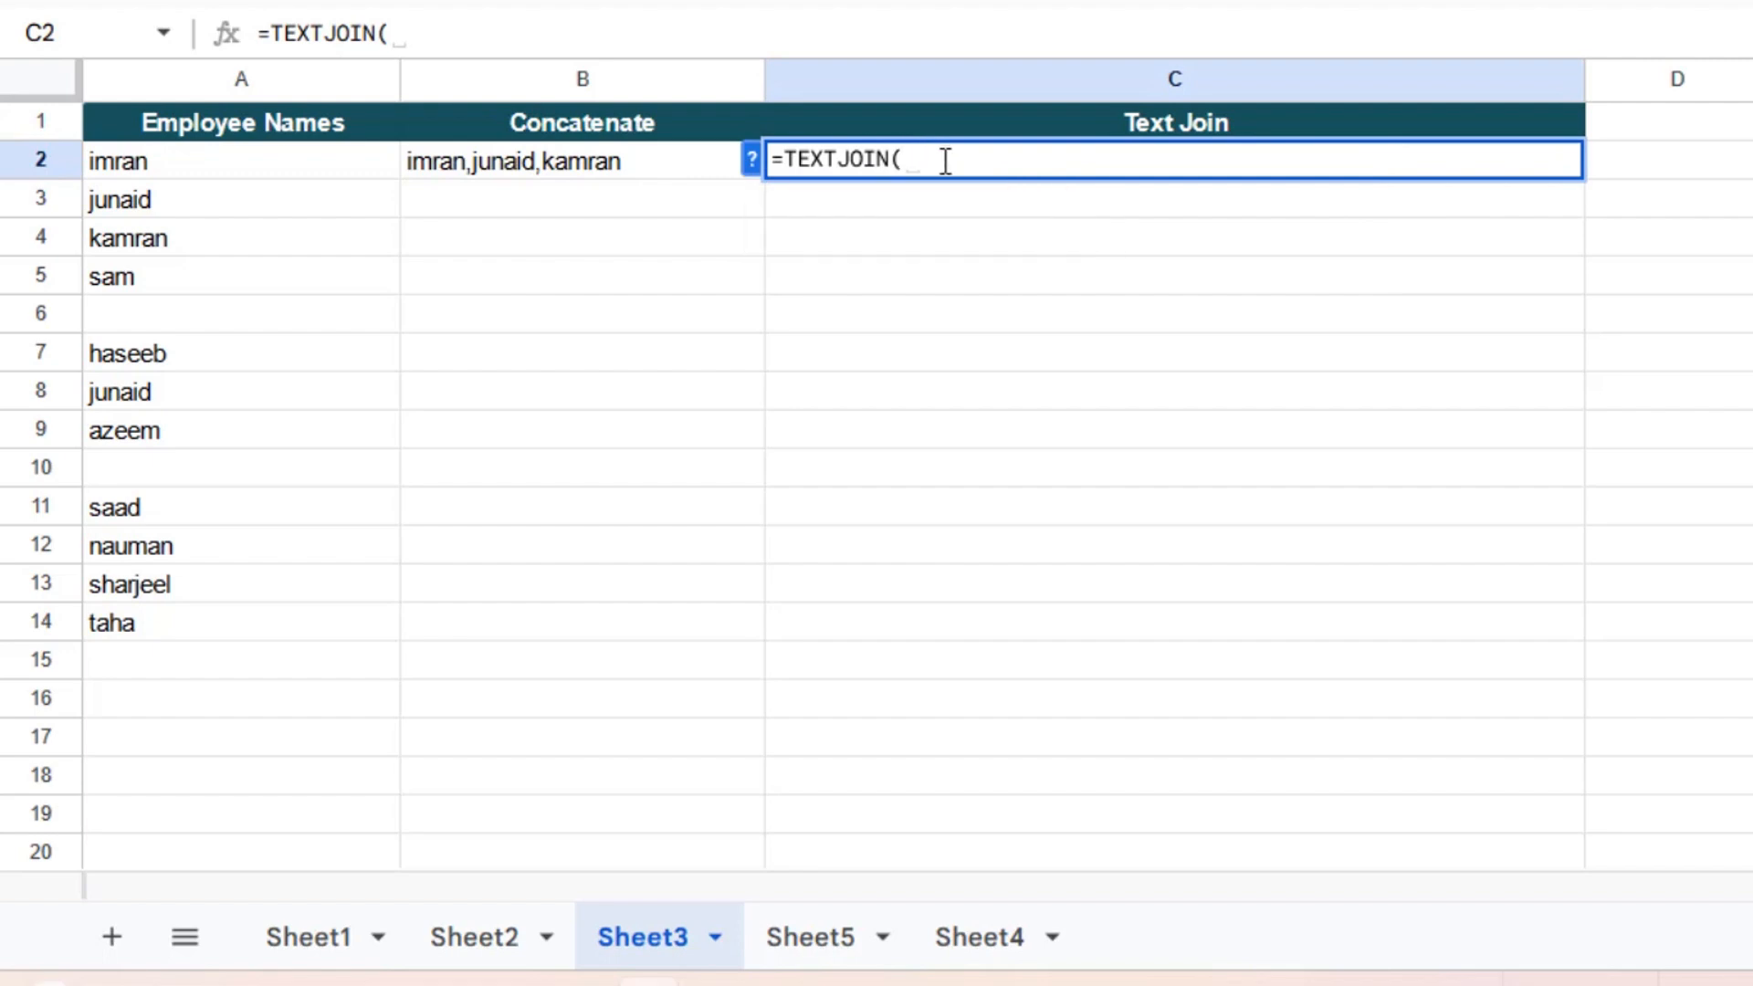
{"action": "left_click_drag", "start_coordinate": [931, 156], "coordinate": [703, 172]}
{"action": "key", "text": "BackSpace"}
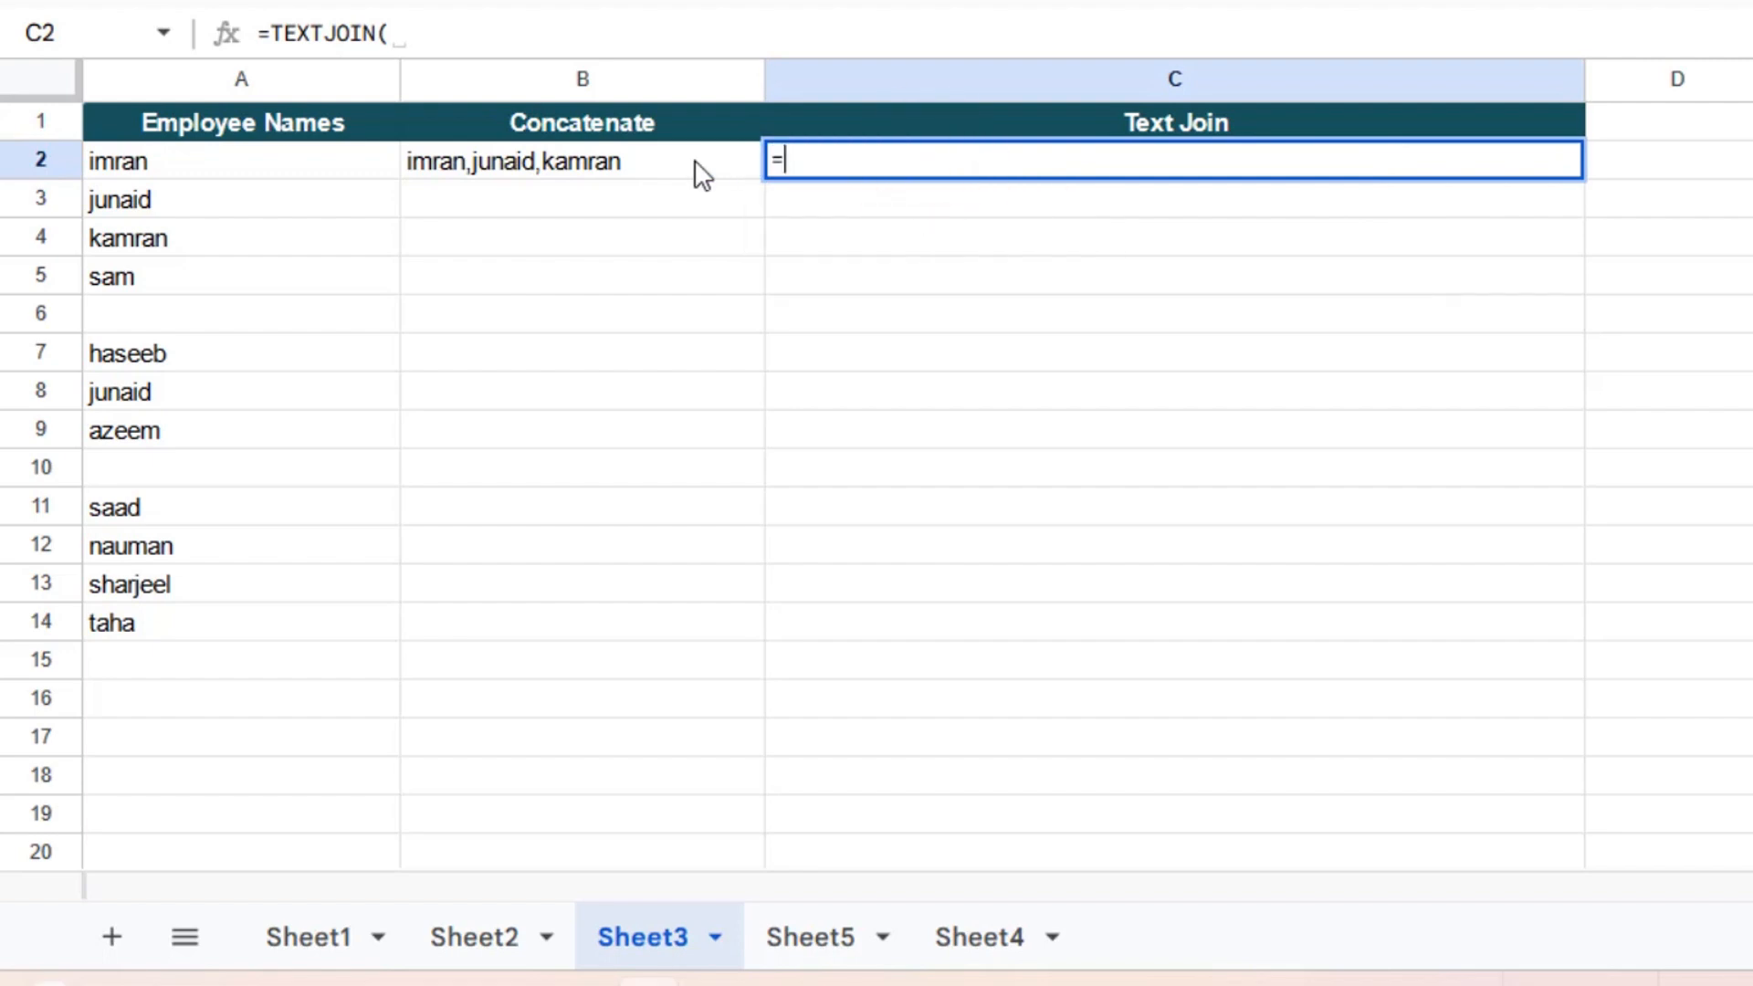
{"action": "type", "text": "textj"}
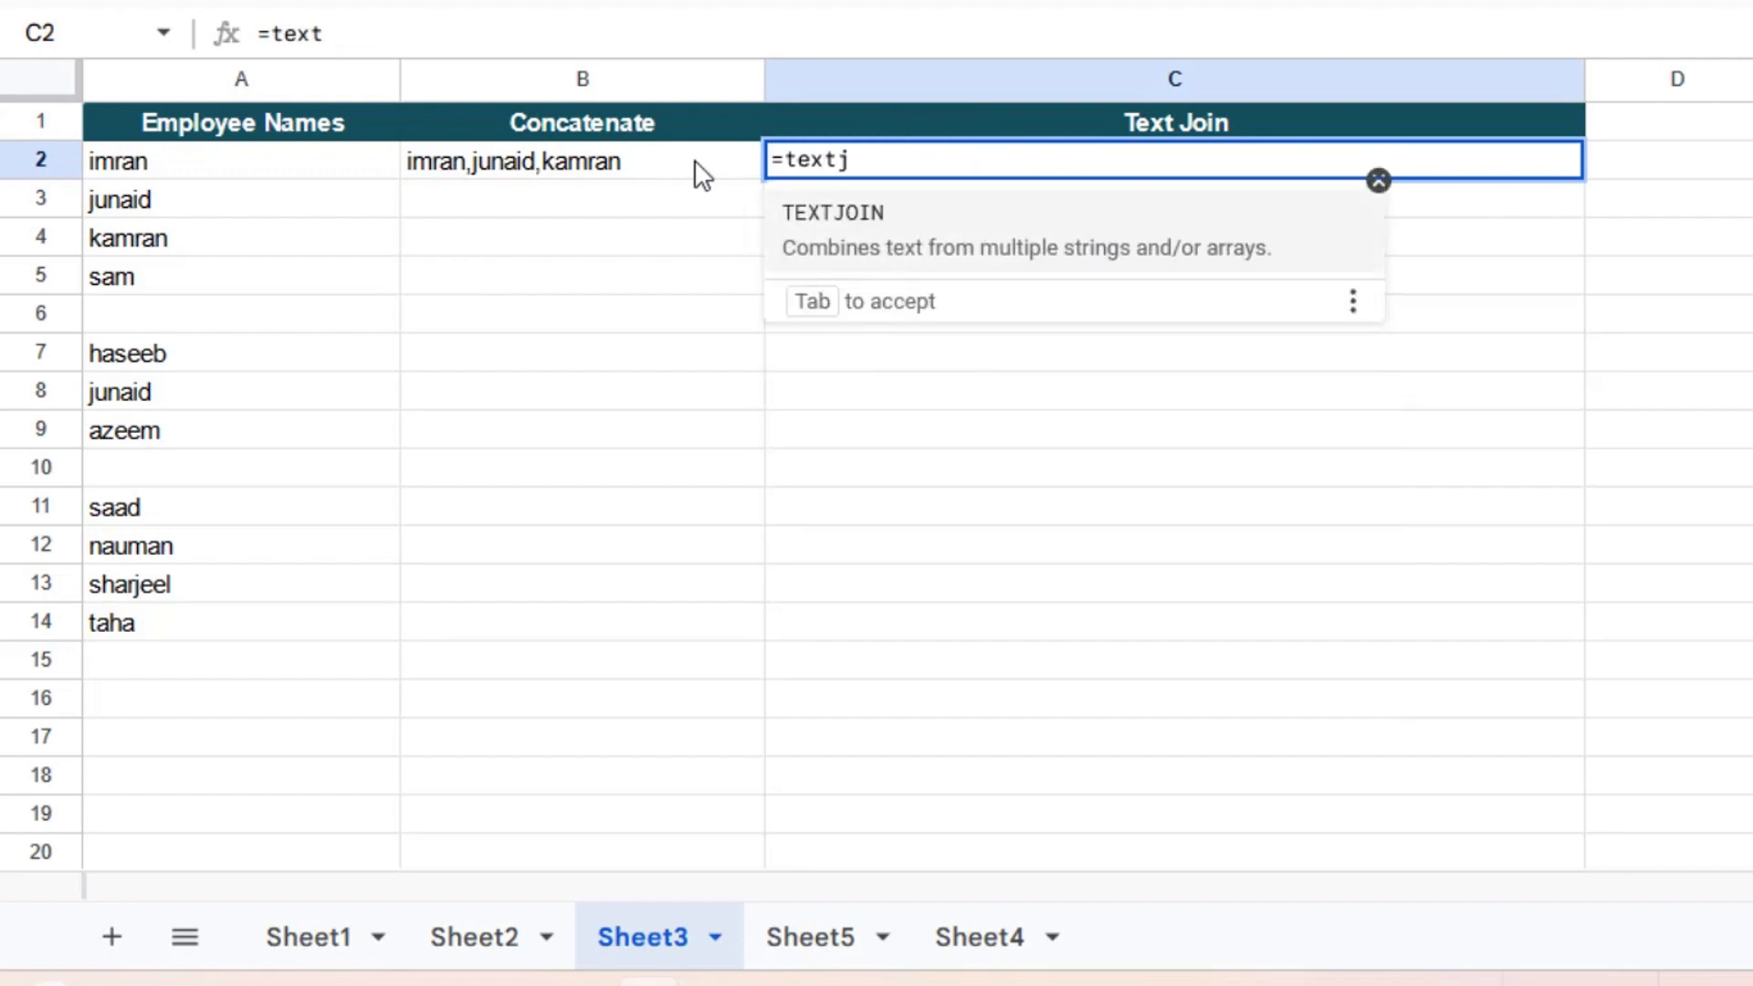
{"action": "type", "text": "oin"}
{"action": "key", "text": "Tab"}
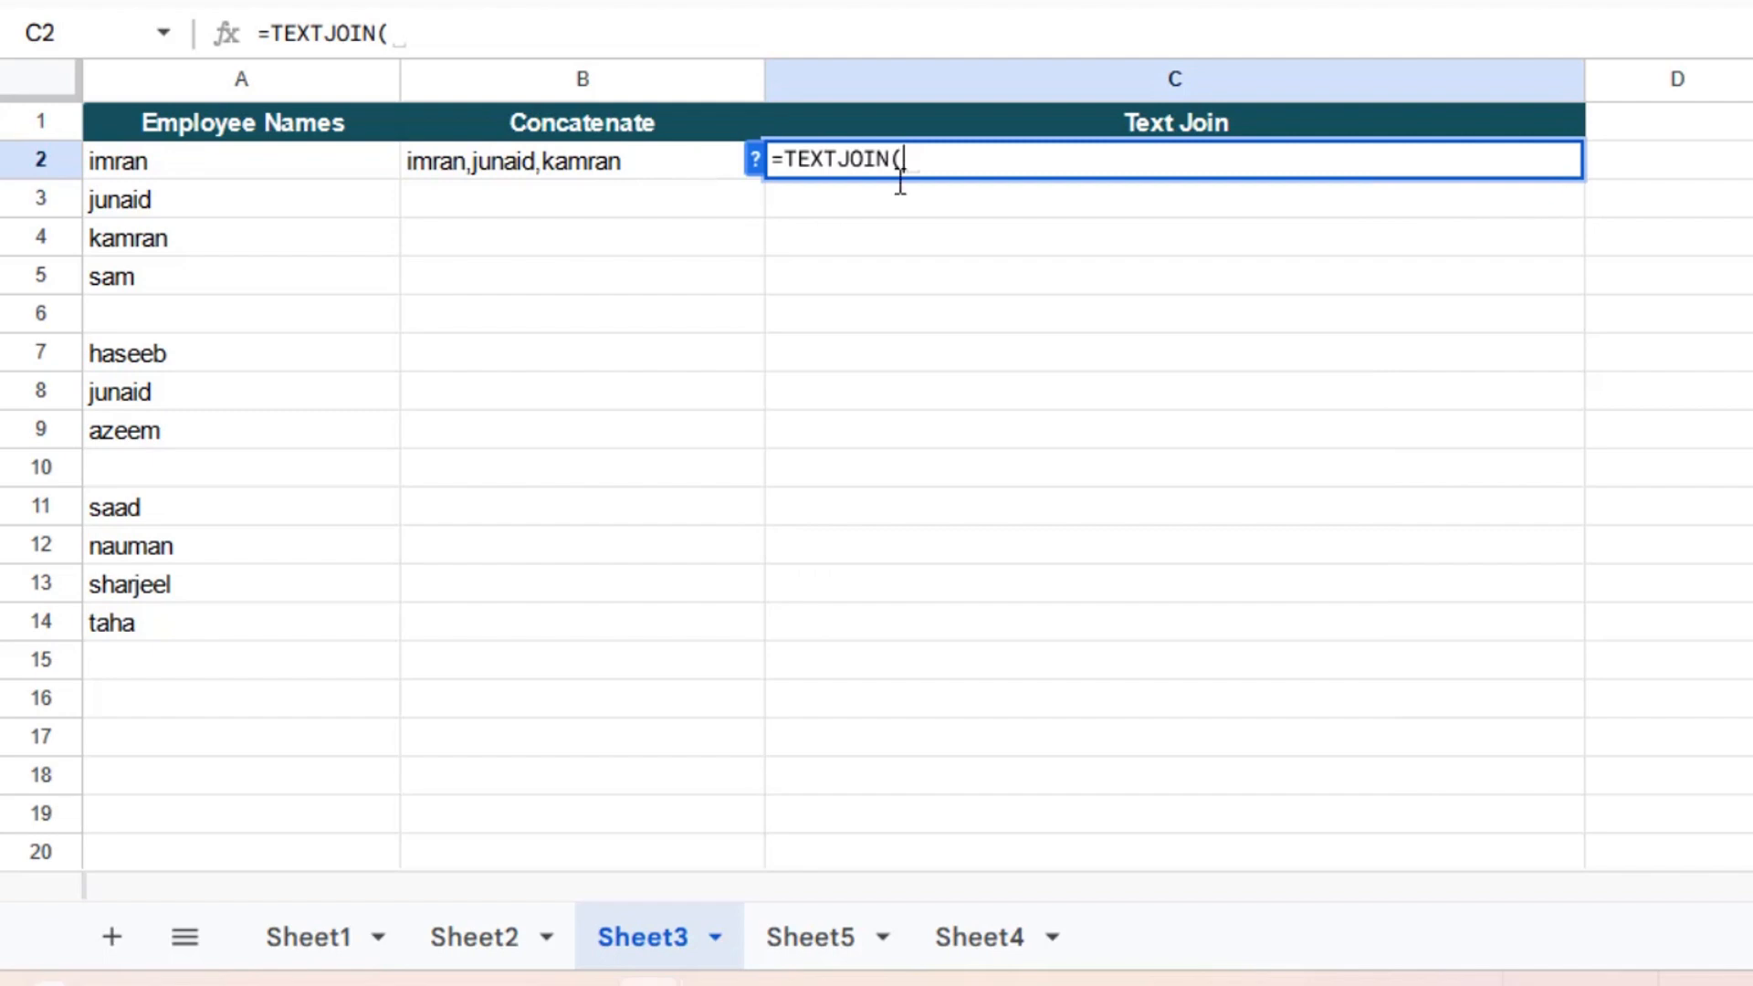
{"action": "left_click", "coordinate": [971, 164]}
{"action": "type", "text": "\""}
{"action": "key", "text": "Escape"}
{"action": "left_click", "coordinate": [991, 202]}
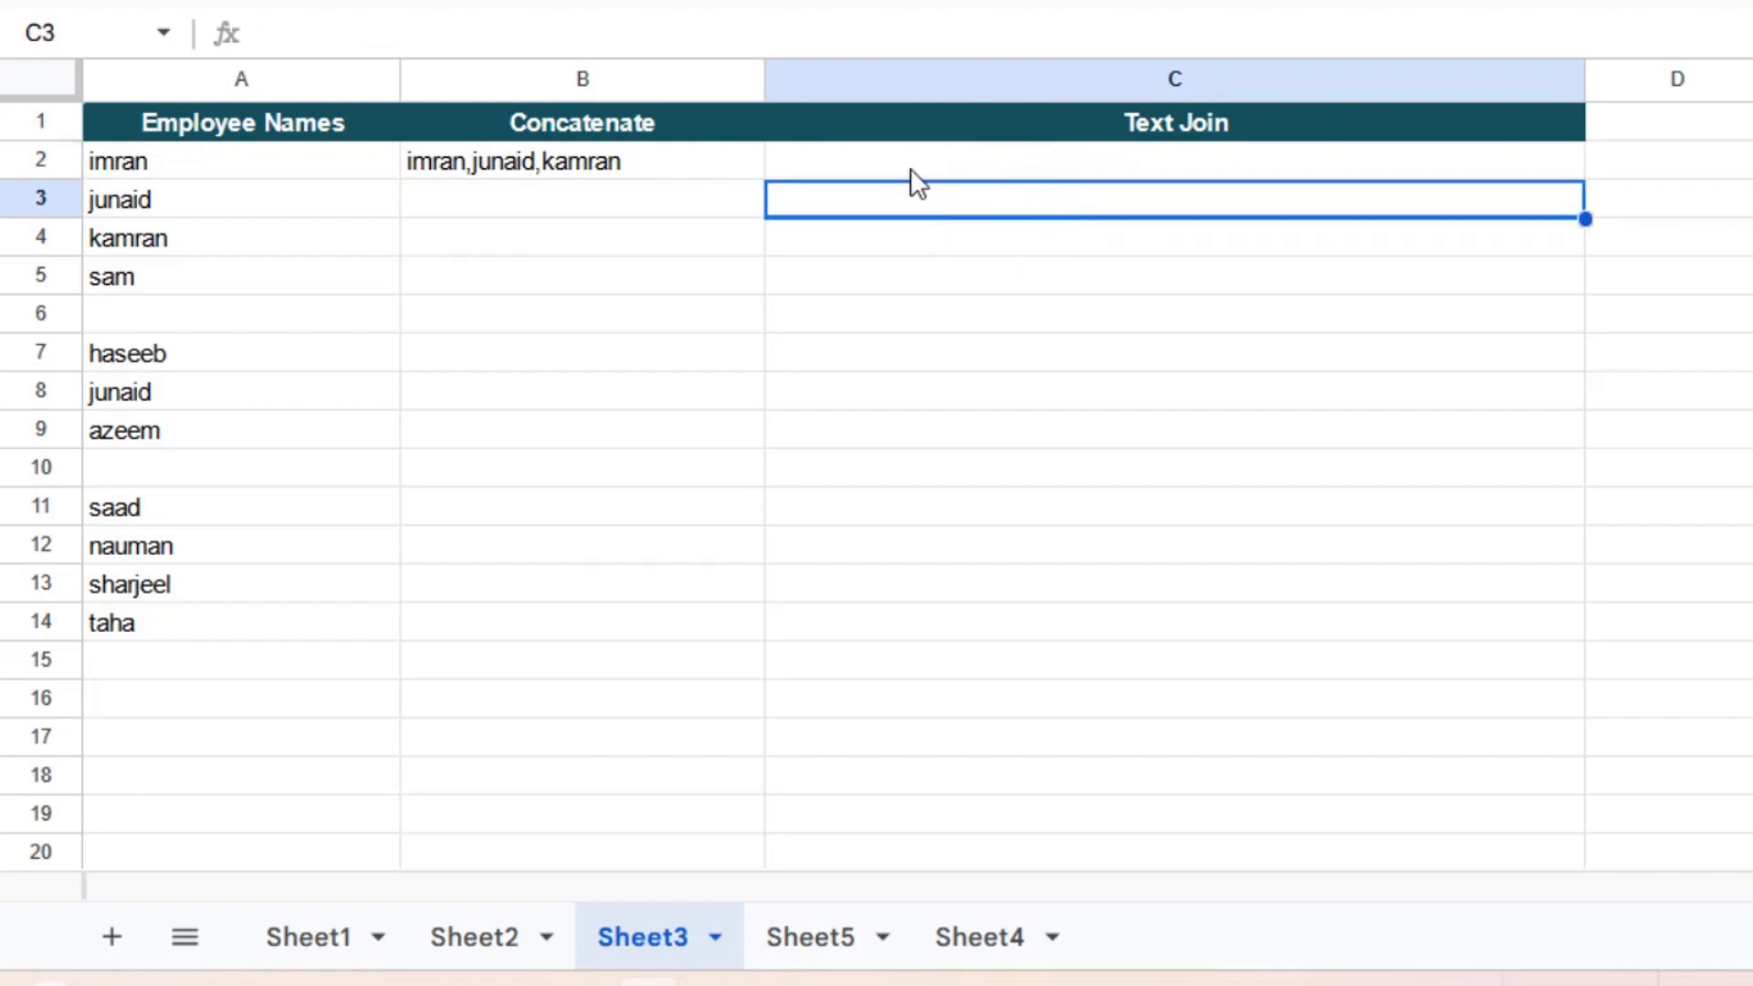
- Start a TEXTJOIN formula in C2 with "," as the delimiter and the ignore-blank argument left empty
{"action": "left_click", "coordinate": [902, 167]}
{"action": "type", "text": "=text"}
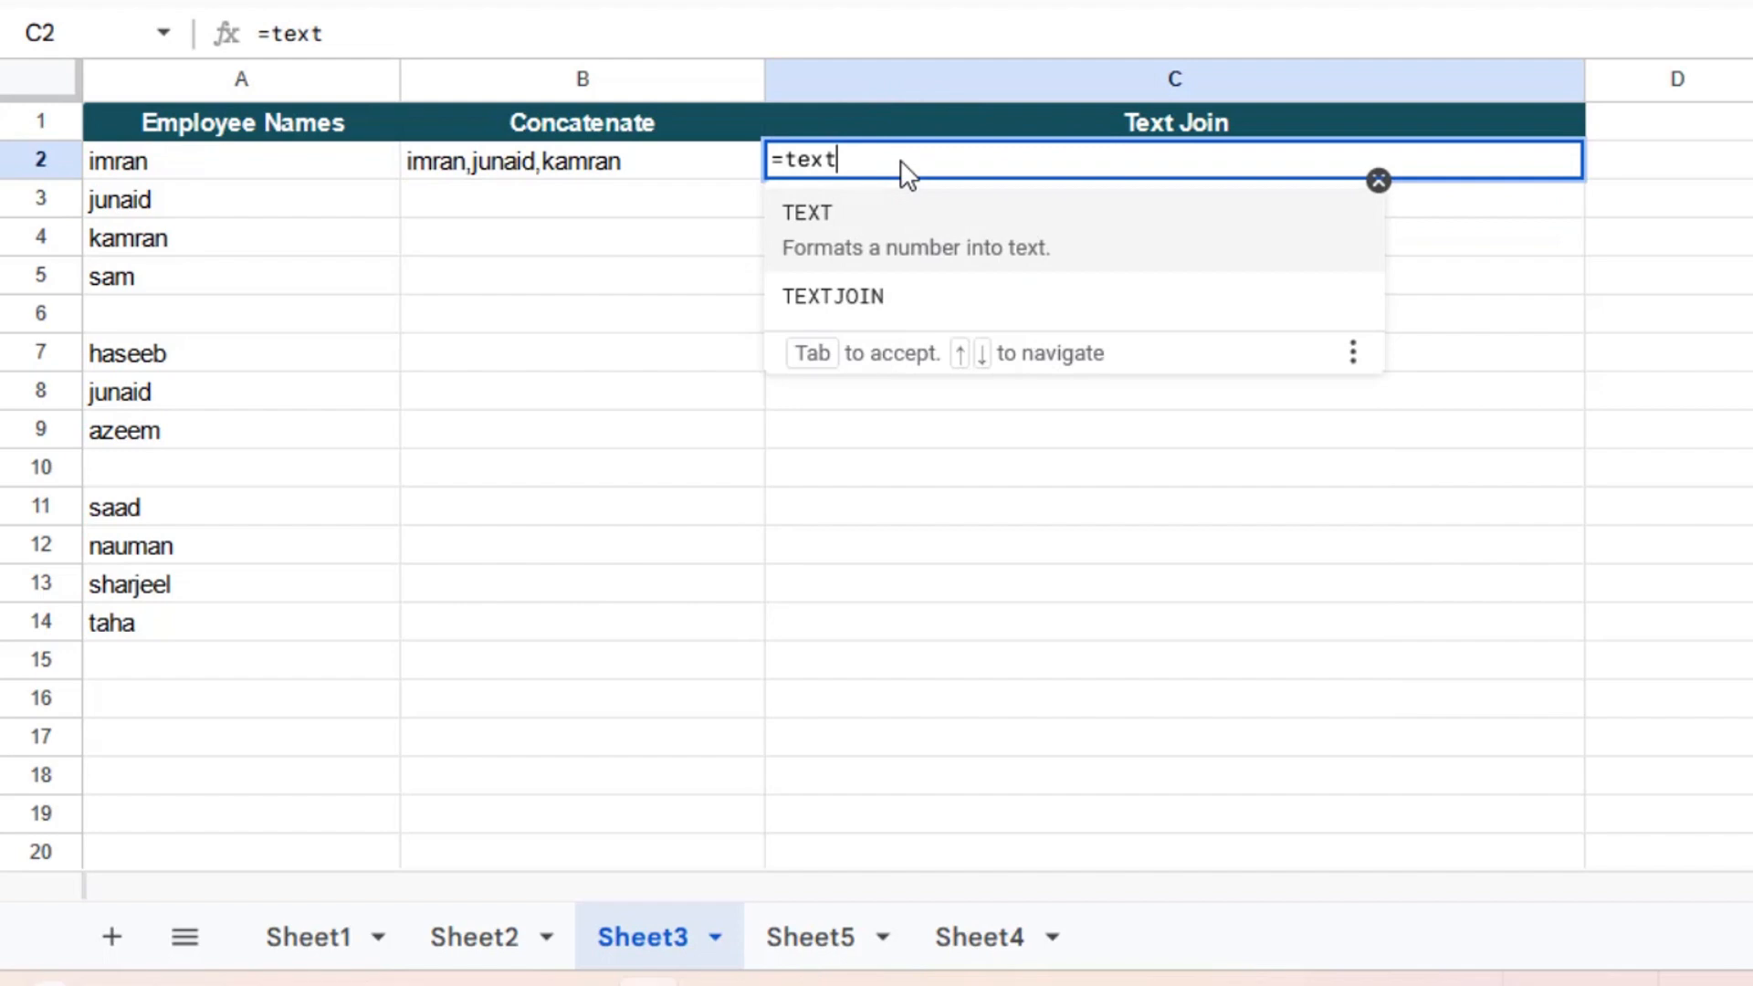
{"action": "key", "text": "Down"}
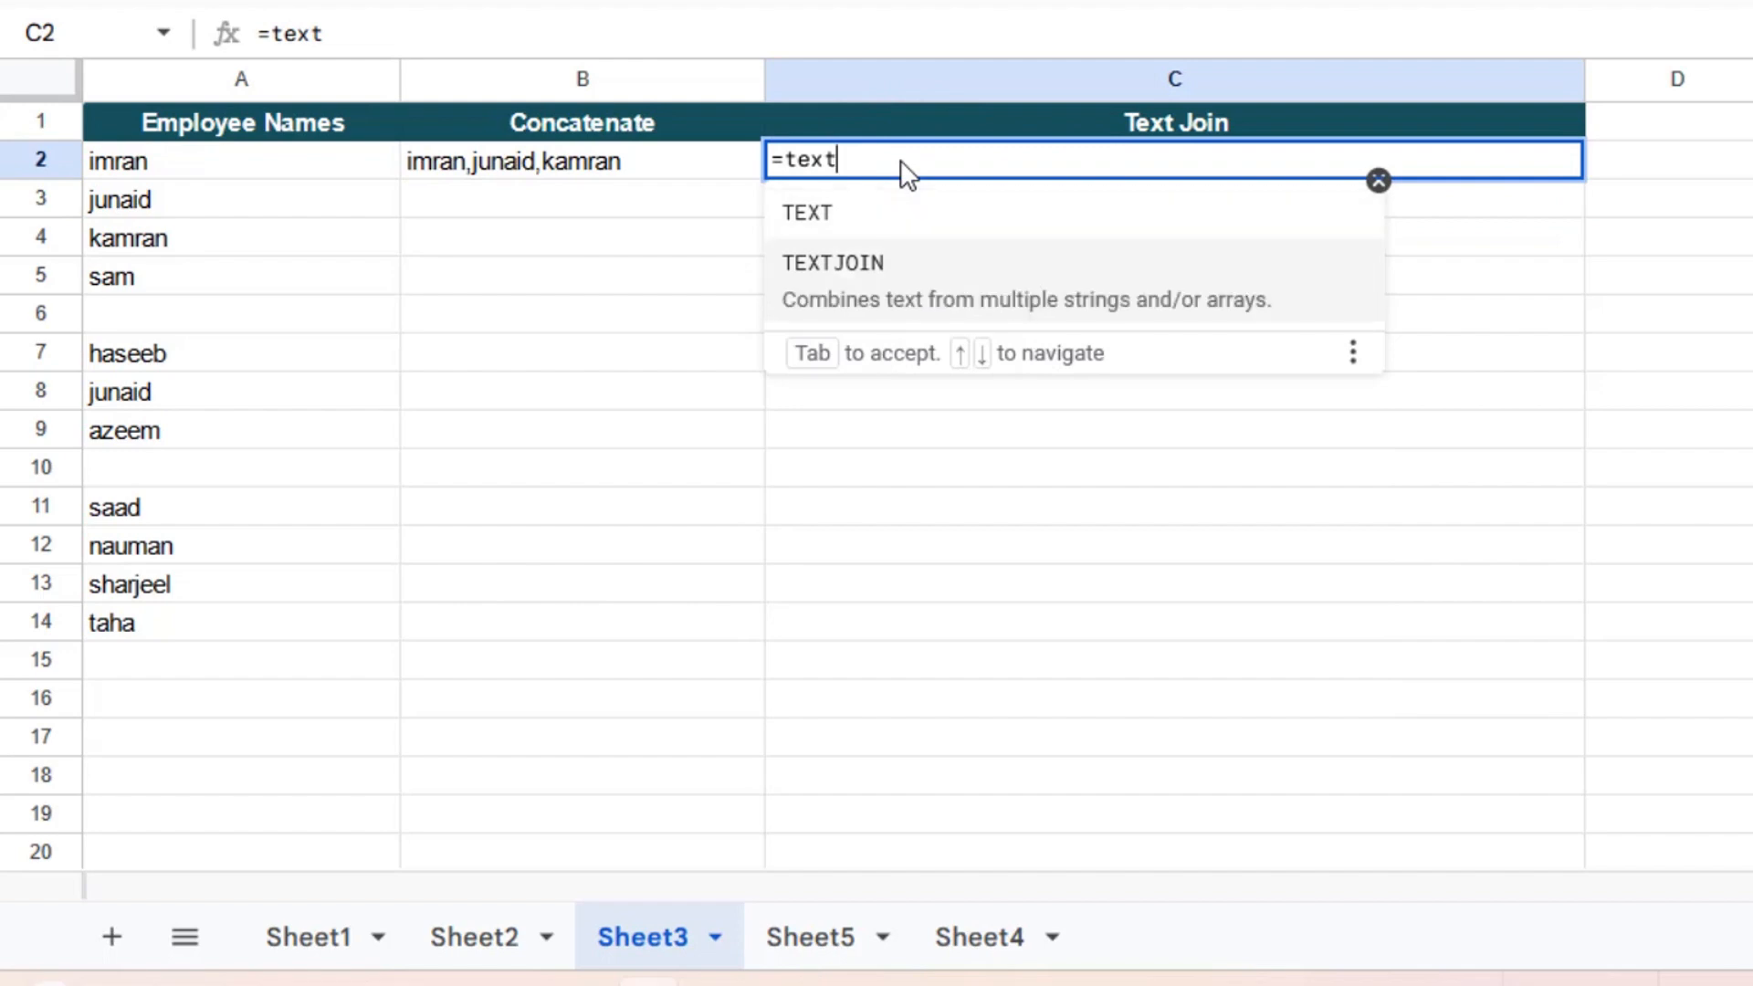
{"action": "key", "text": "Tab"}
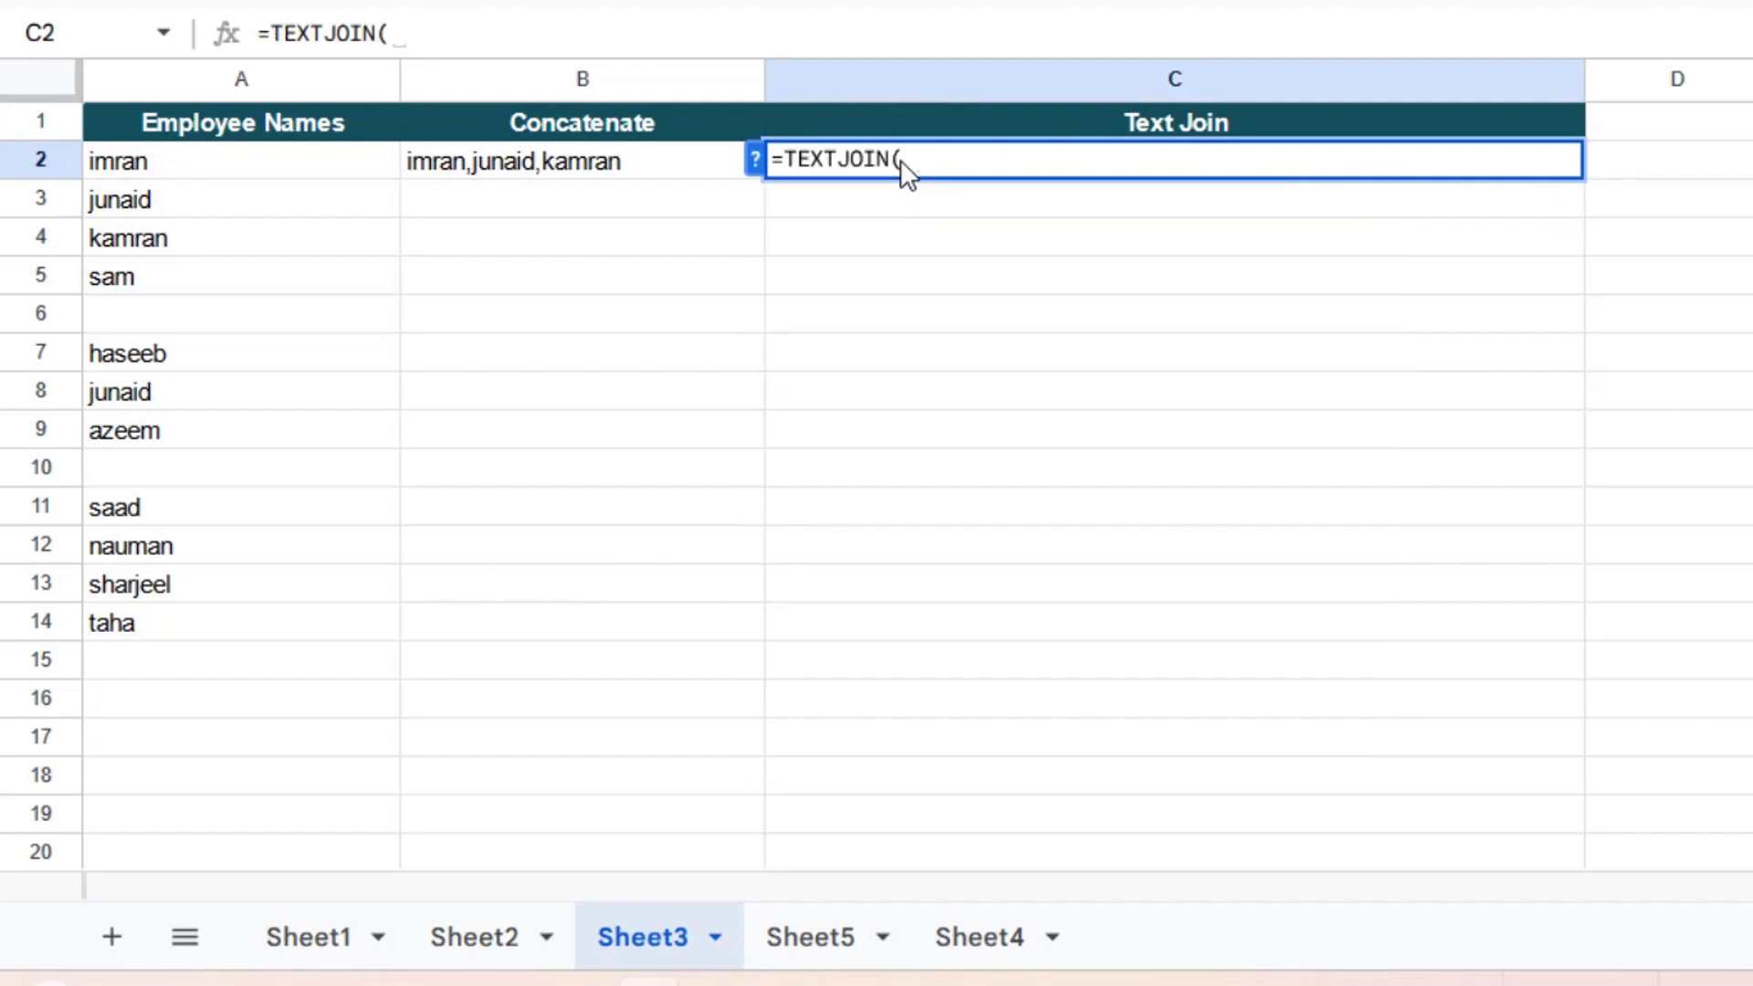
{"action": "type", "text": "\""}
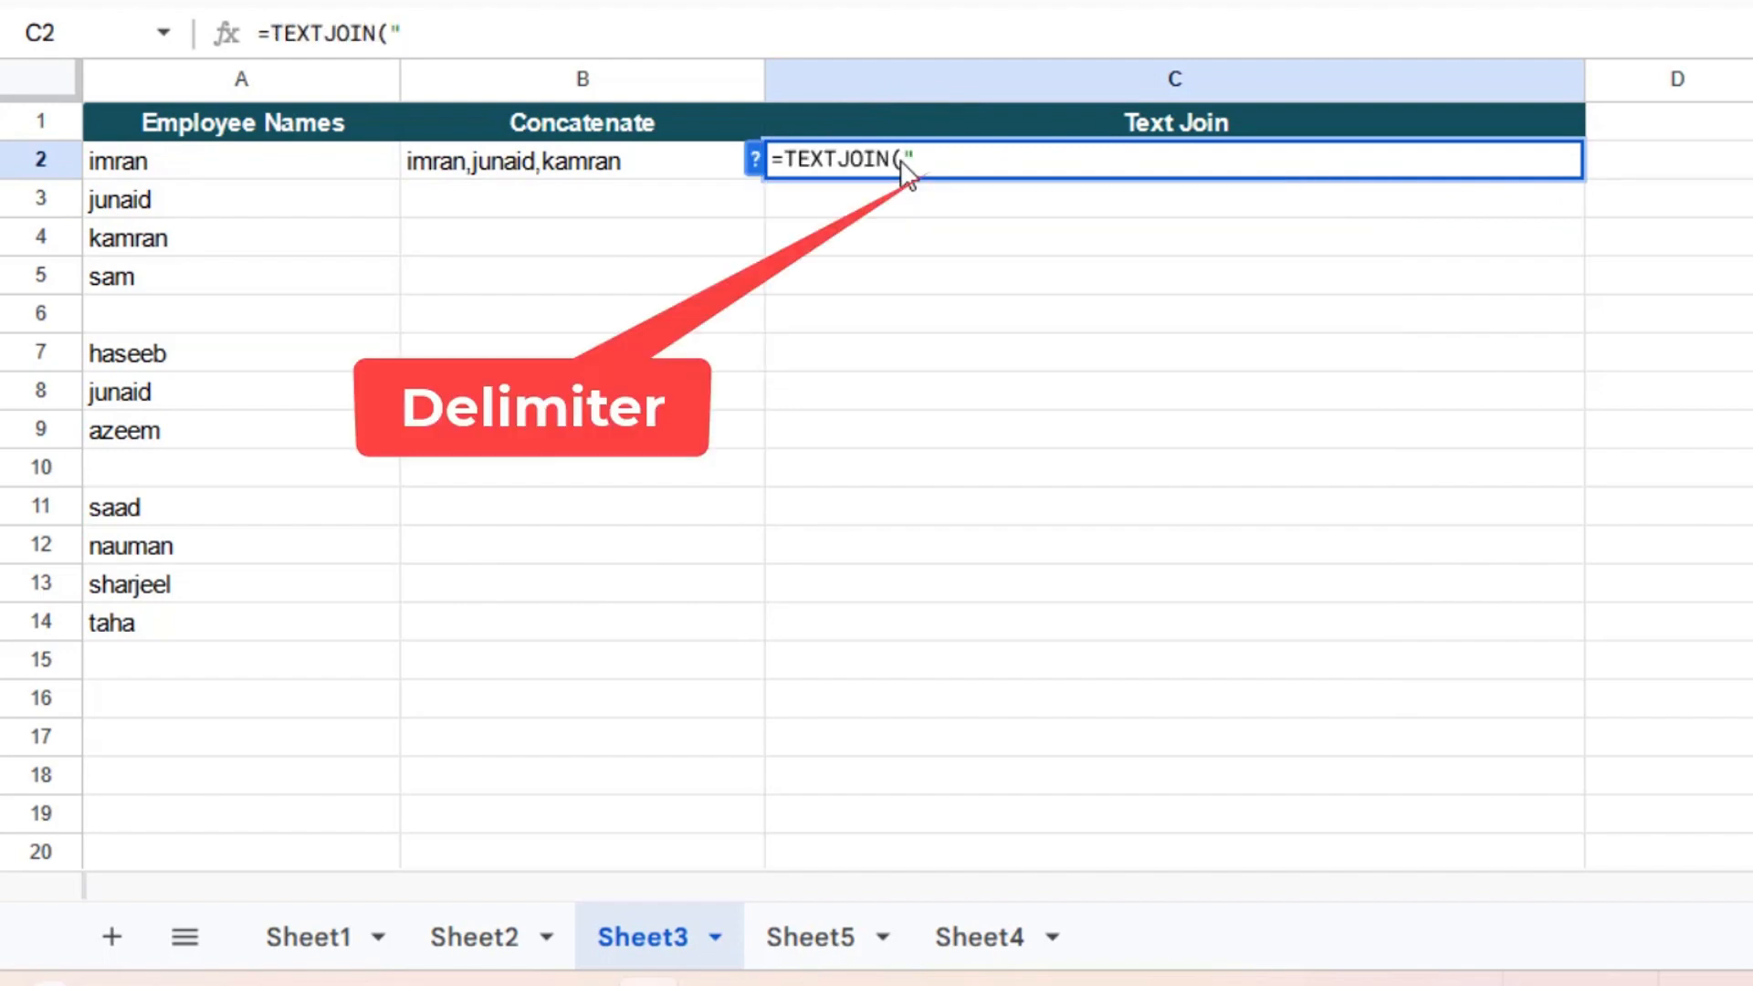
{"action": "type", "text": ",\","}
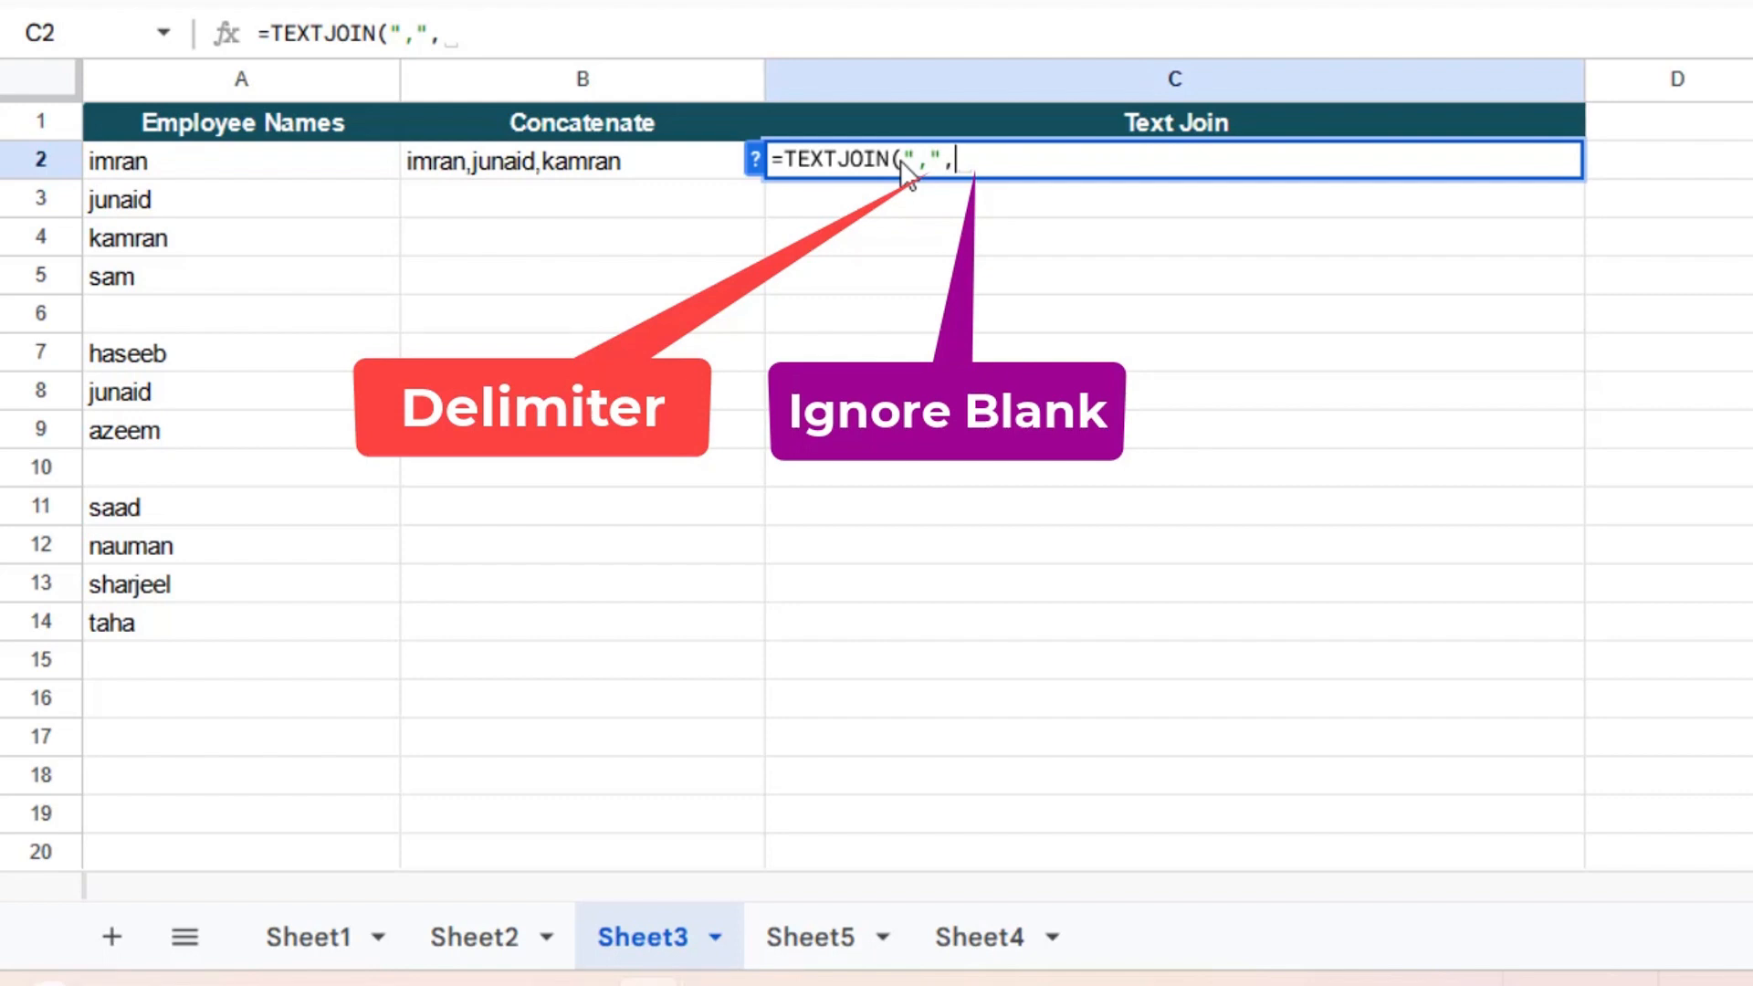
{"action": "type", "text": ","}
- Add the range A2:A14 as the values to join and complete the TEXTJOIN formula in C2
{"action": "left_click_drag", "start_coordinate": [183, 162], "coordinate": [183, 355]}
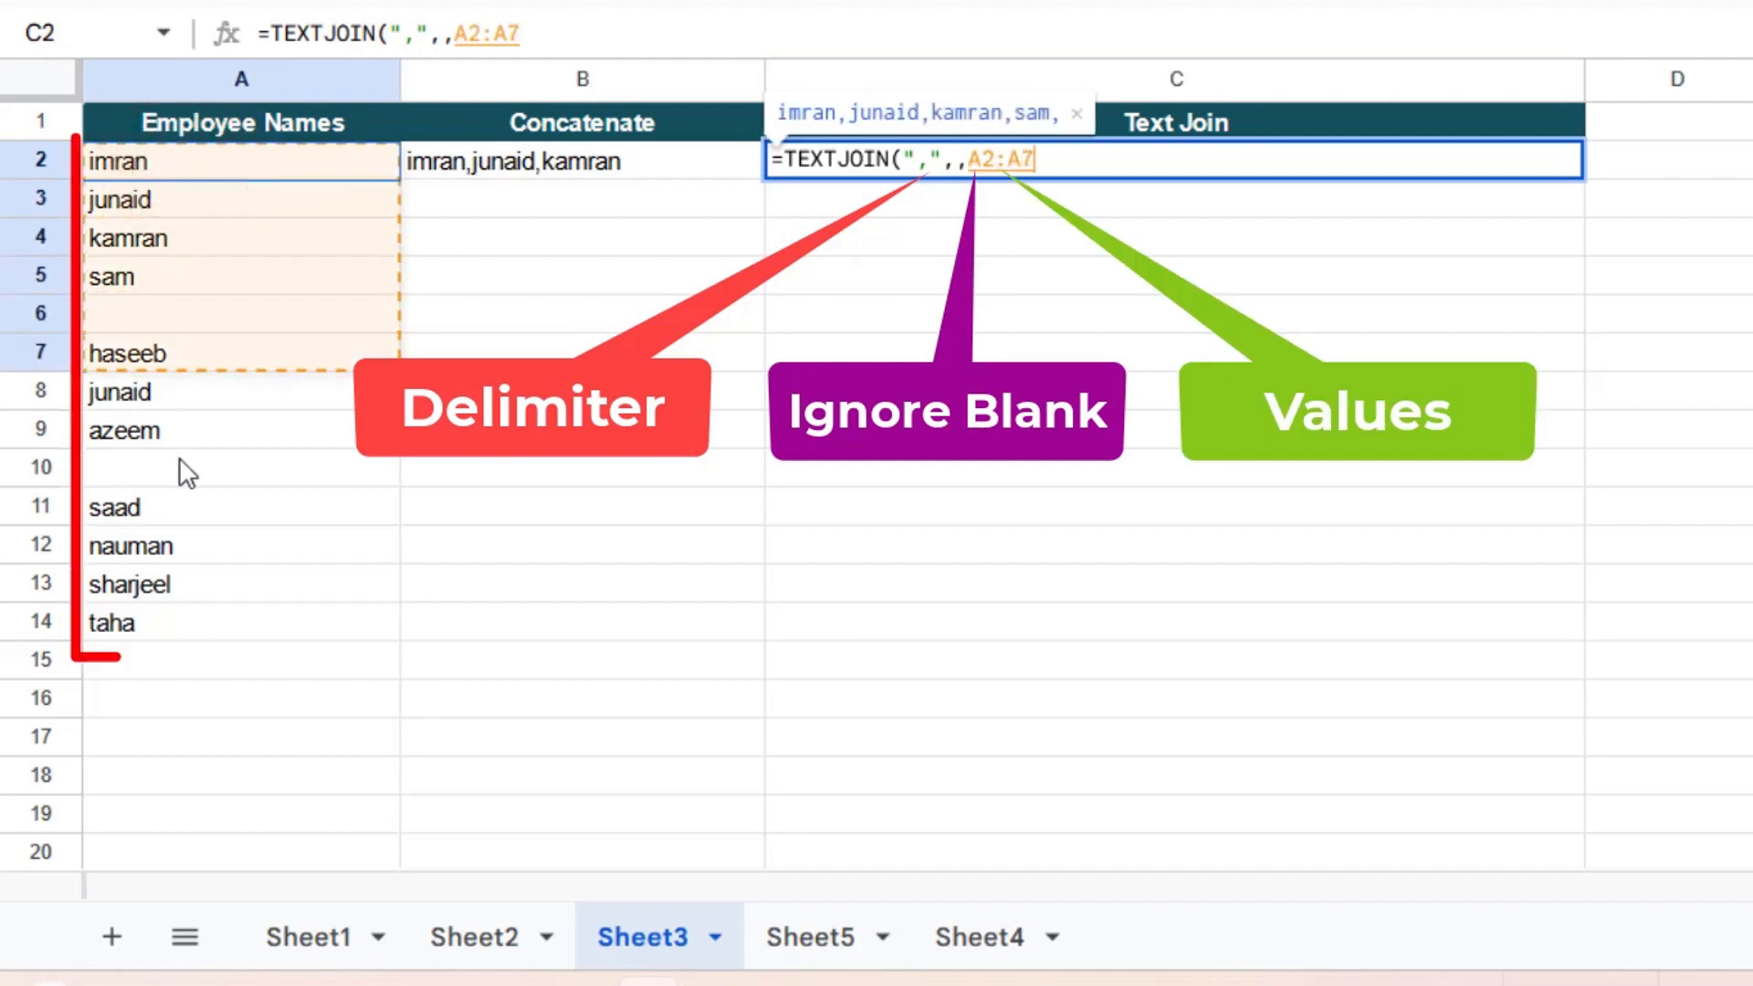
{"action": "left_click_drag", "start_coordinate": [180, 461], "coordinate": [184, 623]}
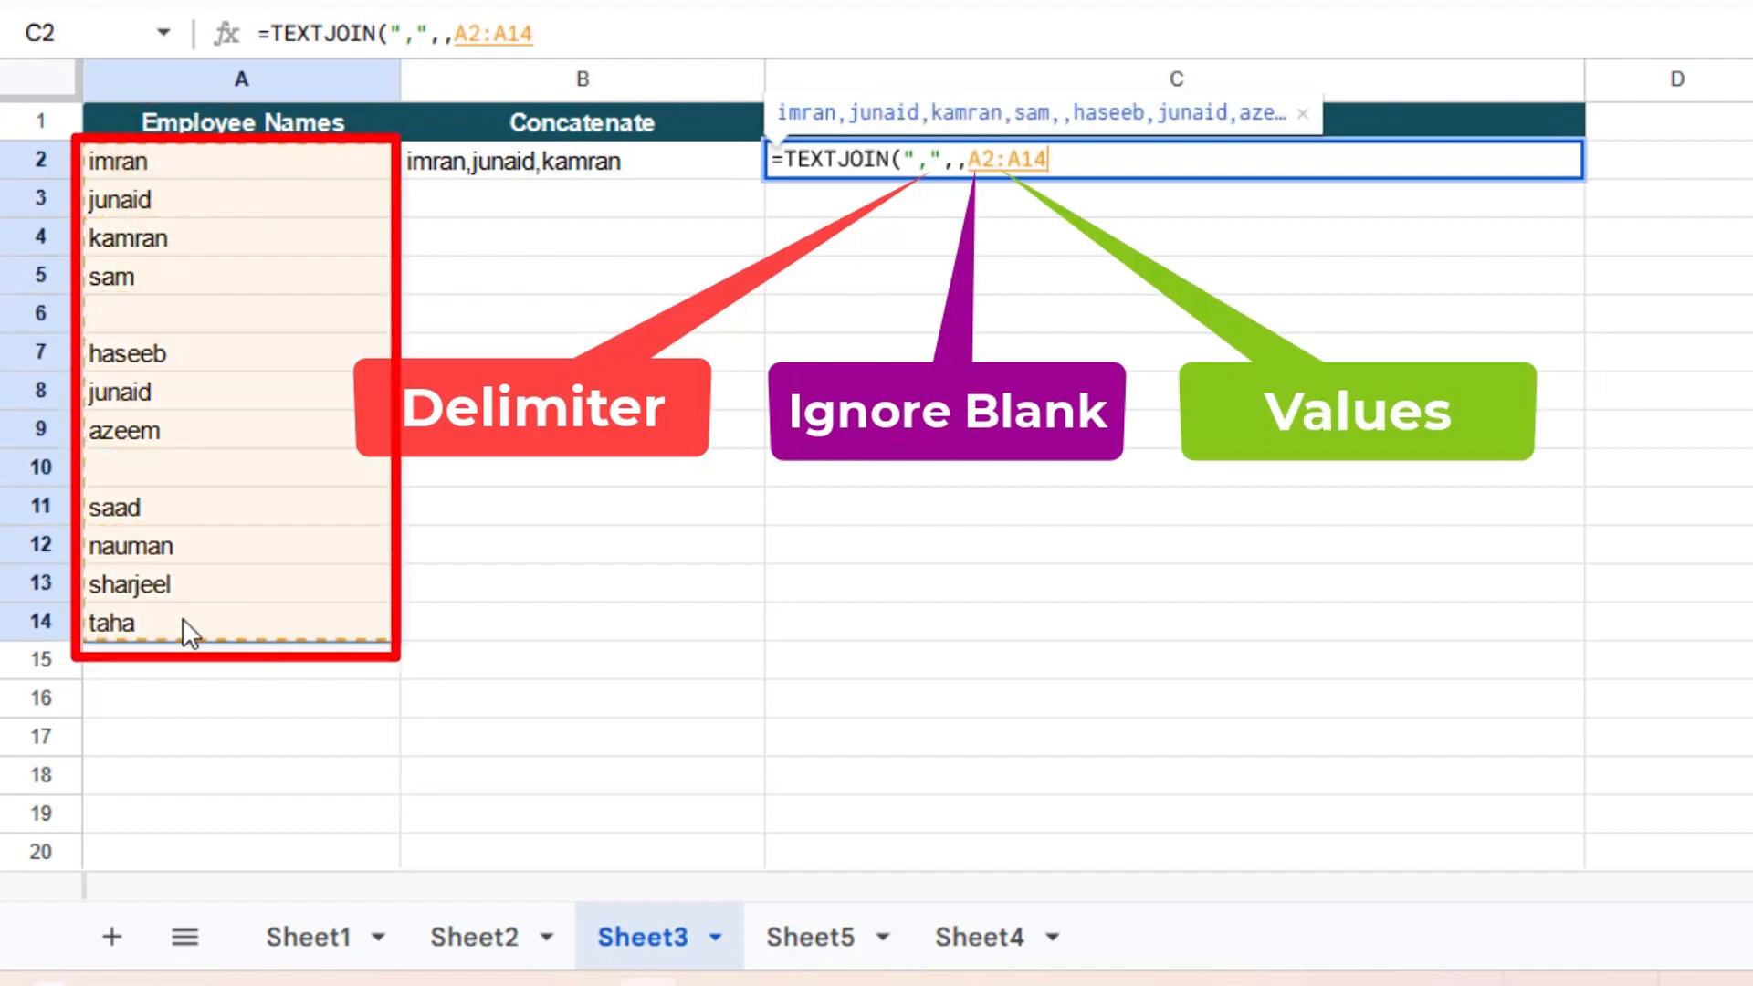
{"action": "type", "text": ")"}
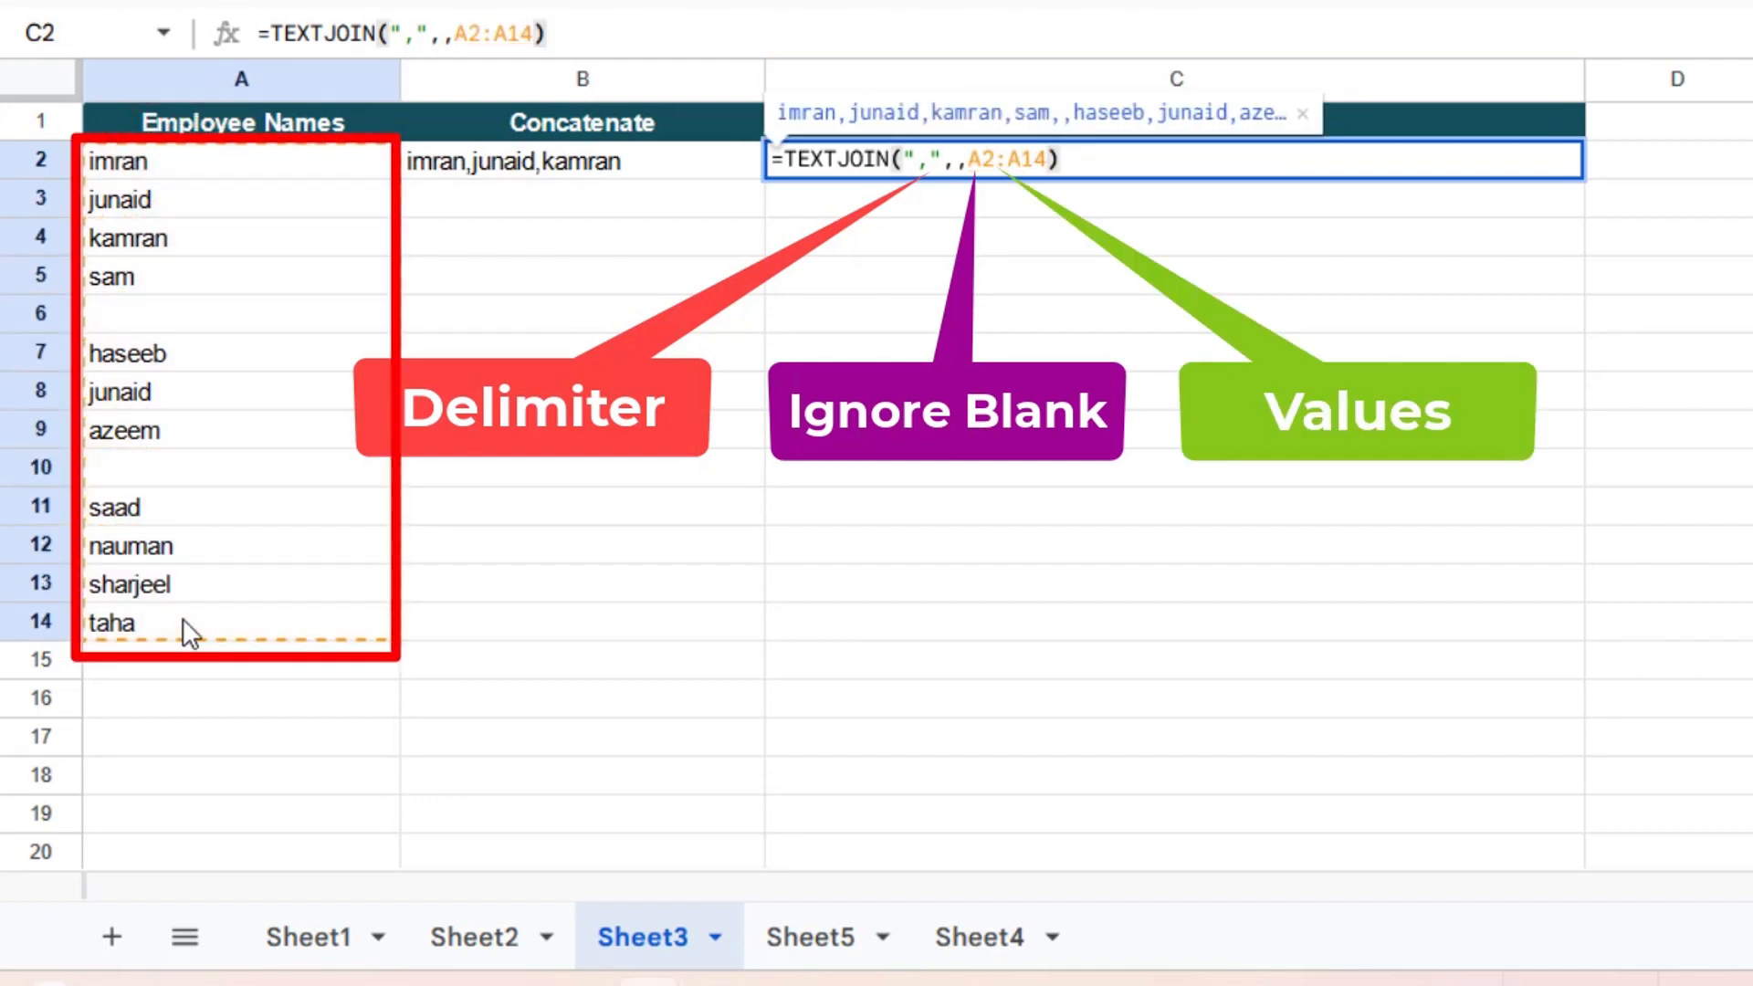
{"action": "key", "text": "Return"}
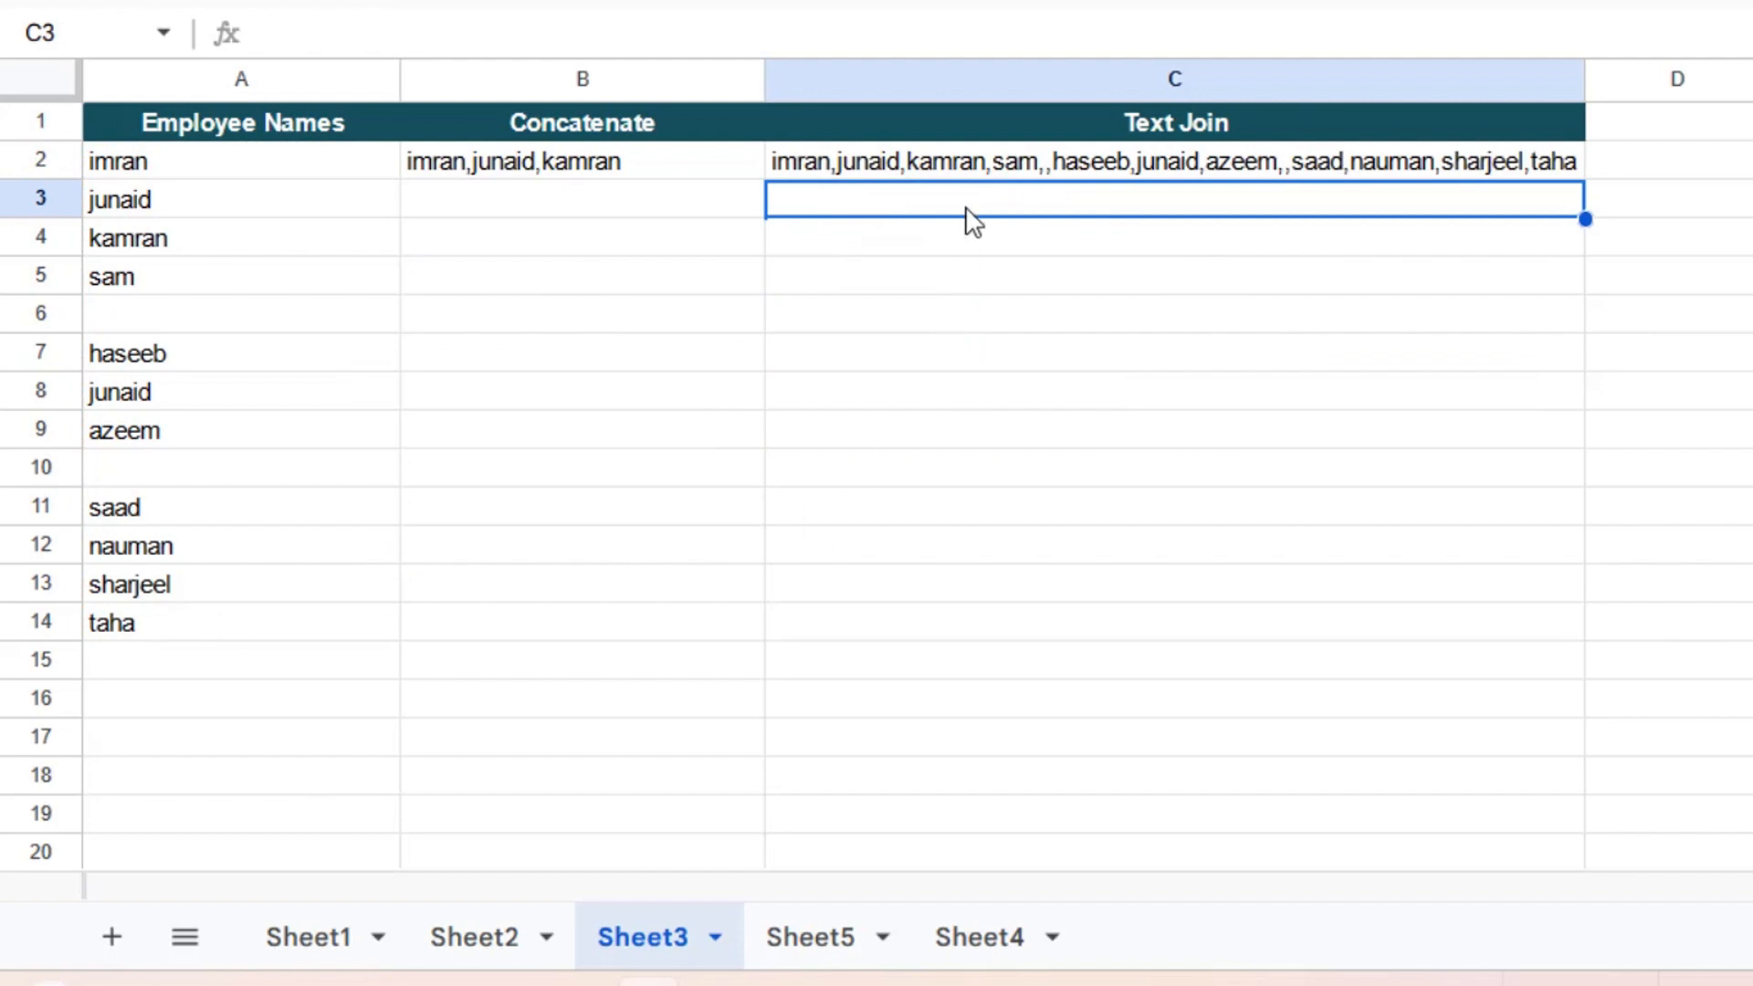
- Widen column C slightly to leave more room for the joined employee names
{"action": "left_click", "coordinate": [1586, 73]}
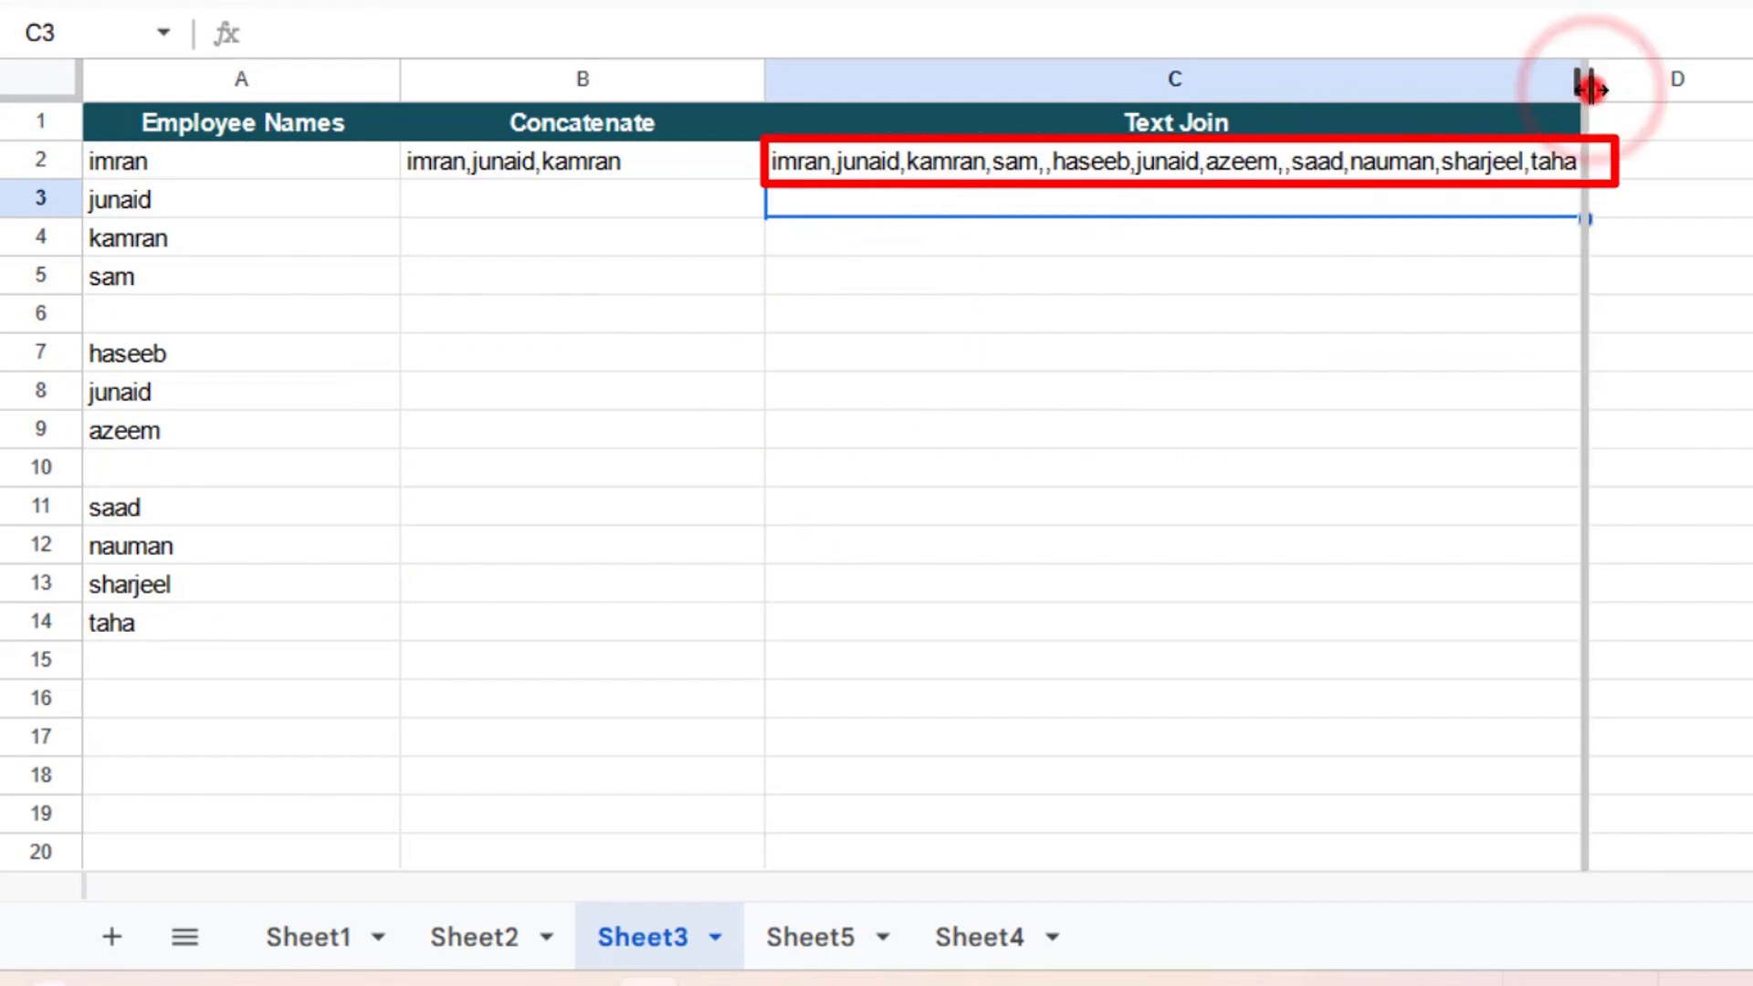
{"action": "left_click_drag", "start_coordinate": [1585, 73], "coordinate": [1632, 85]}
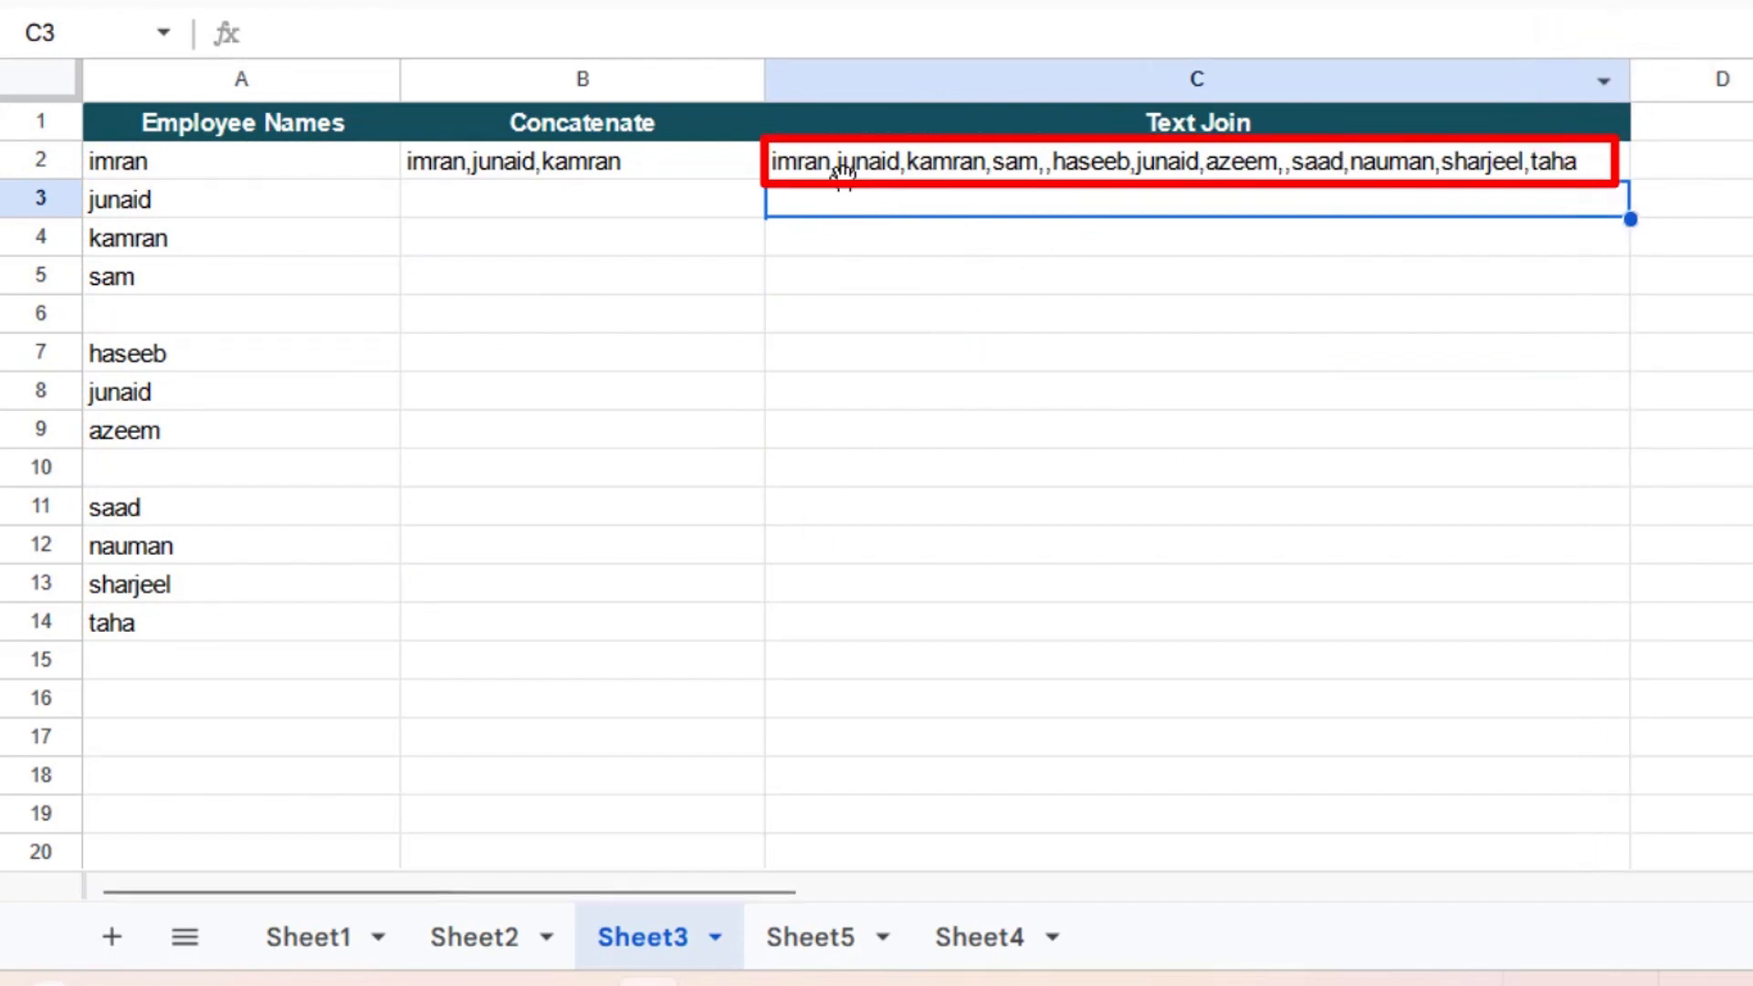
- Compare the TEXTJOIN result in C2 with the blank cells A6 and A10 in the employee names column
{"action": "left_click", "coordinate": [1441, 163]}
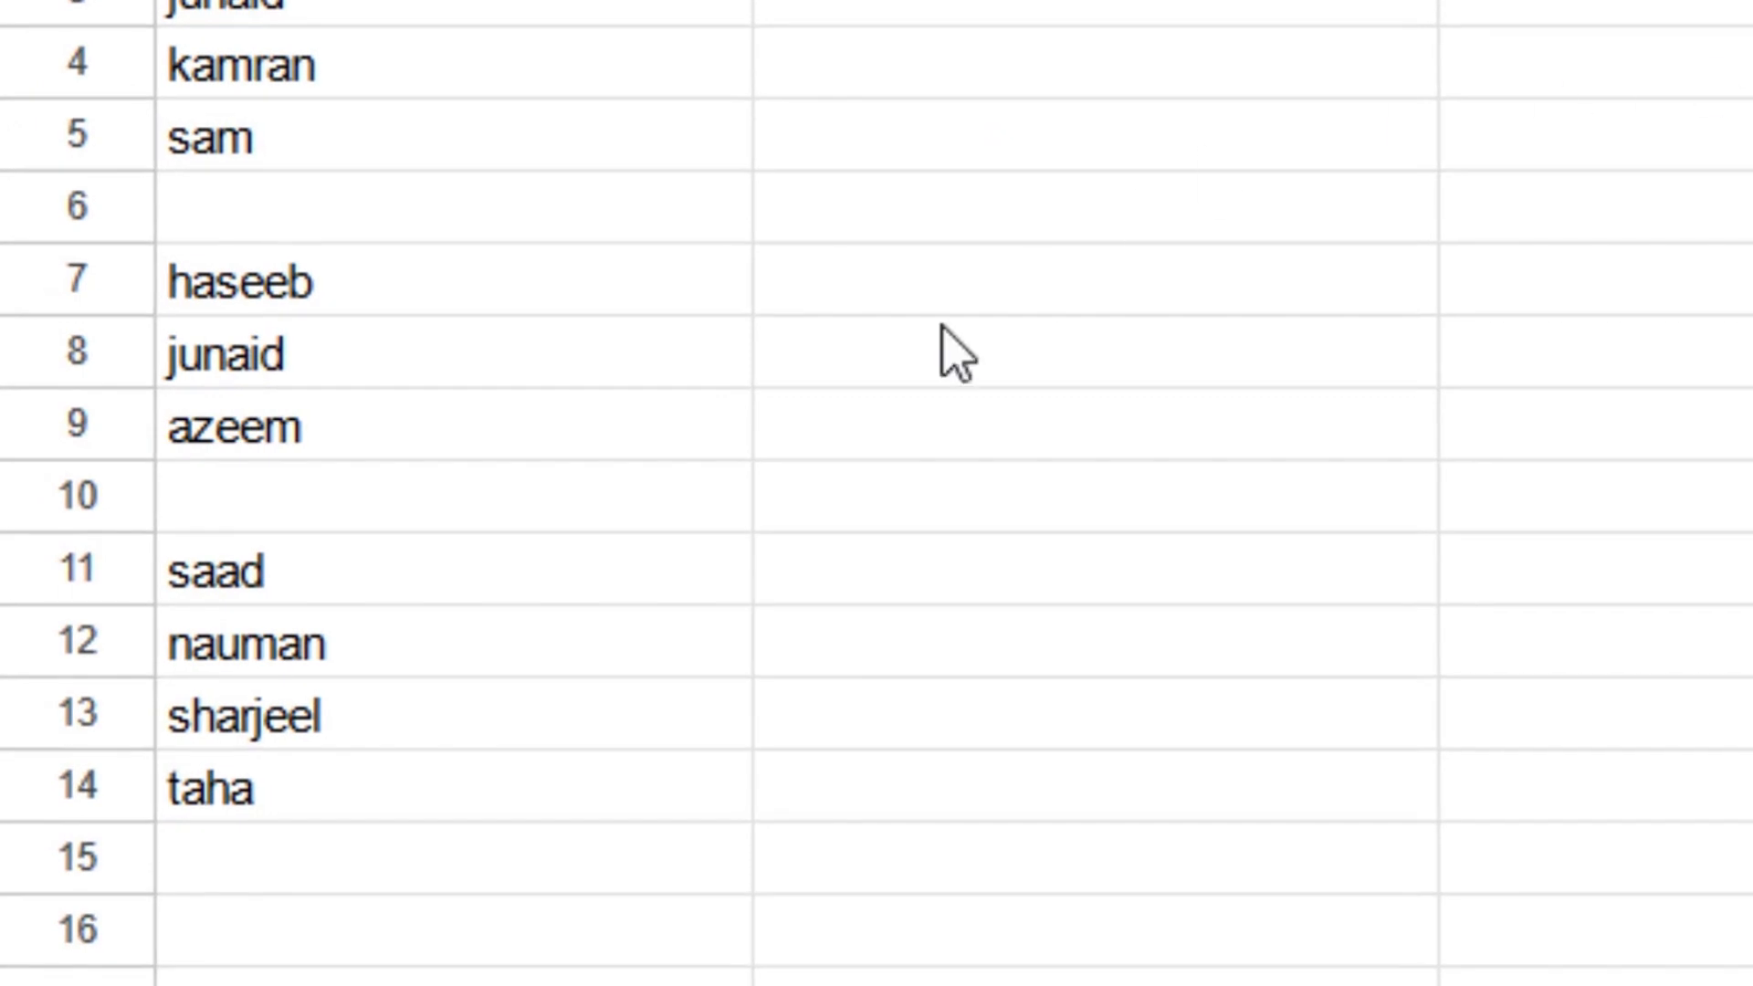
{"action": "left_click", "coordinate": [205, 232]}
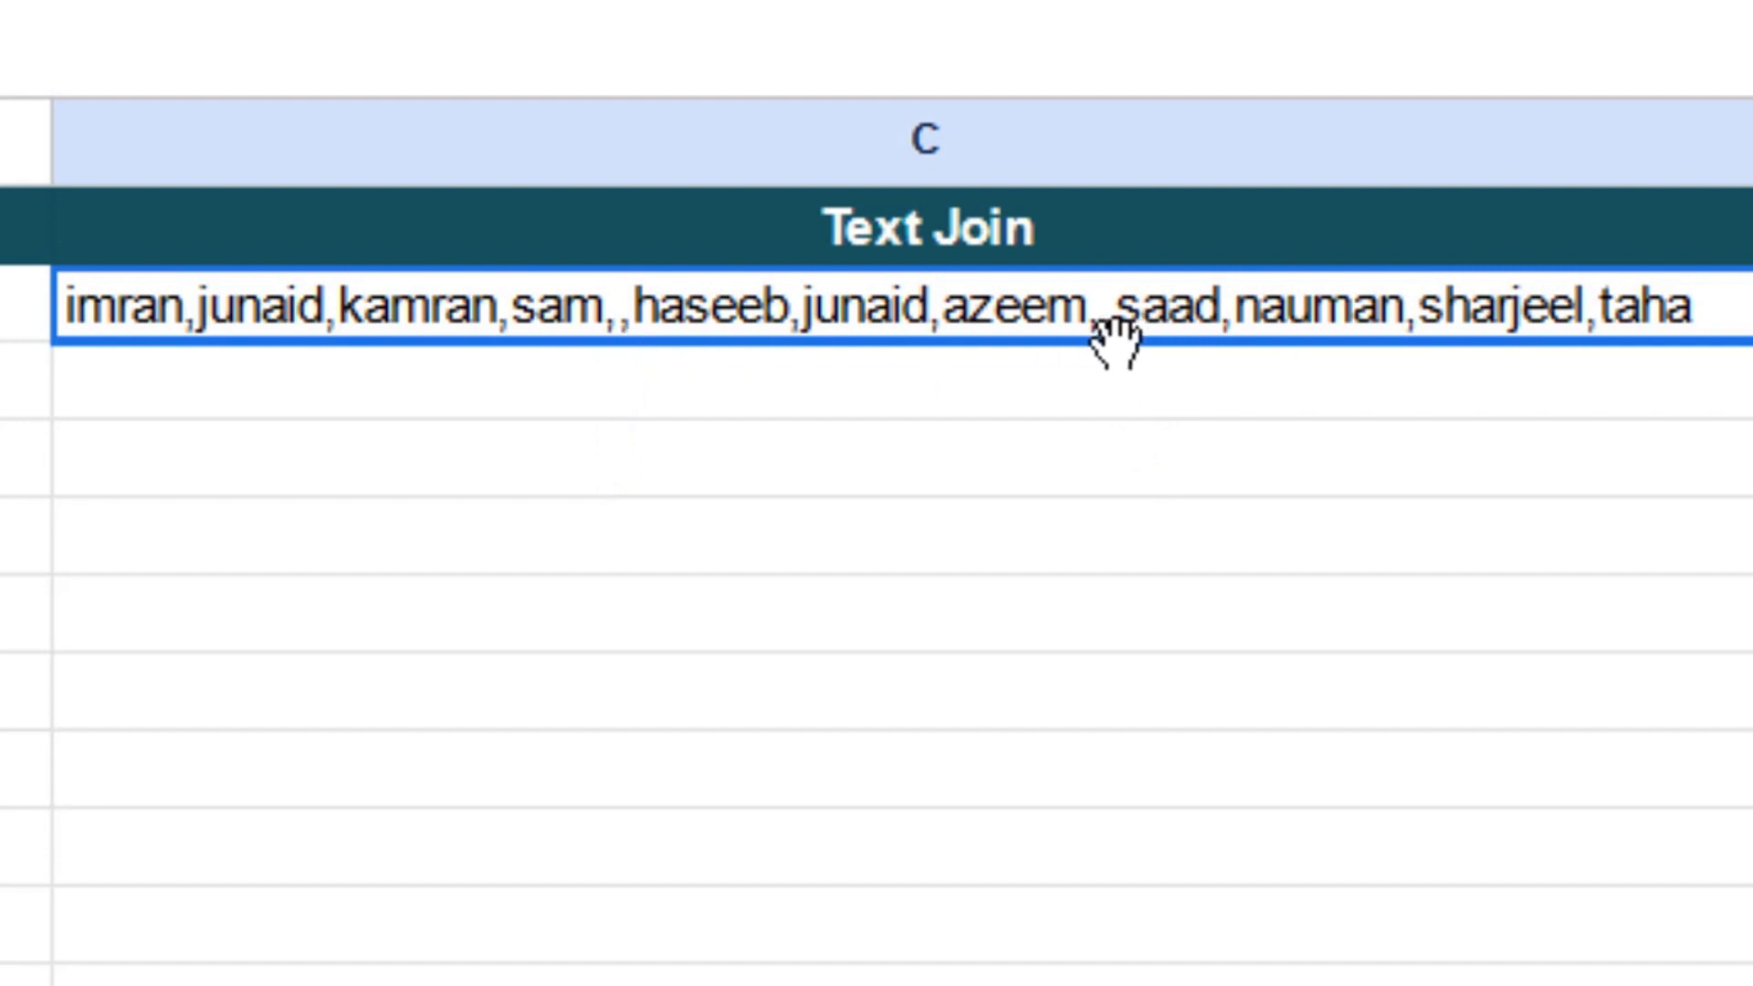
{"action": "left_click", "coordinate": [219, 676]}
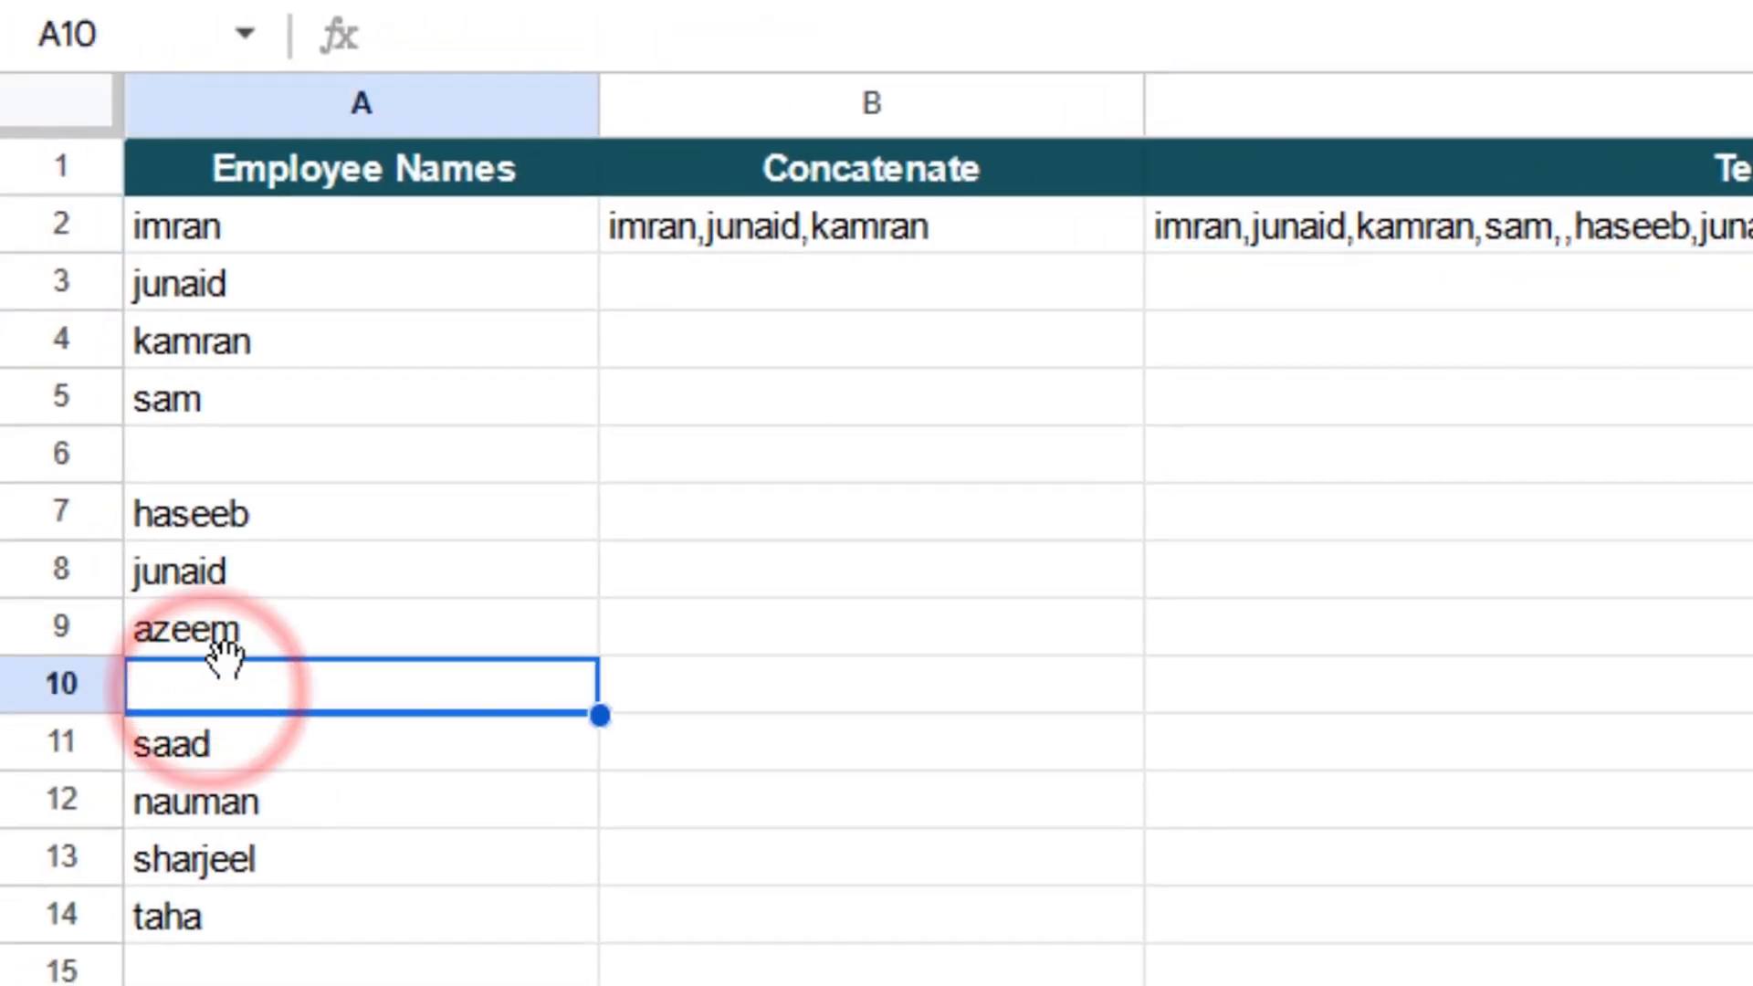
{"action": "left_click", "coordinate": [246, 630]}
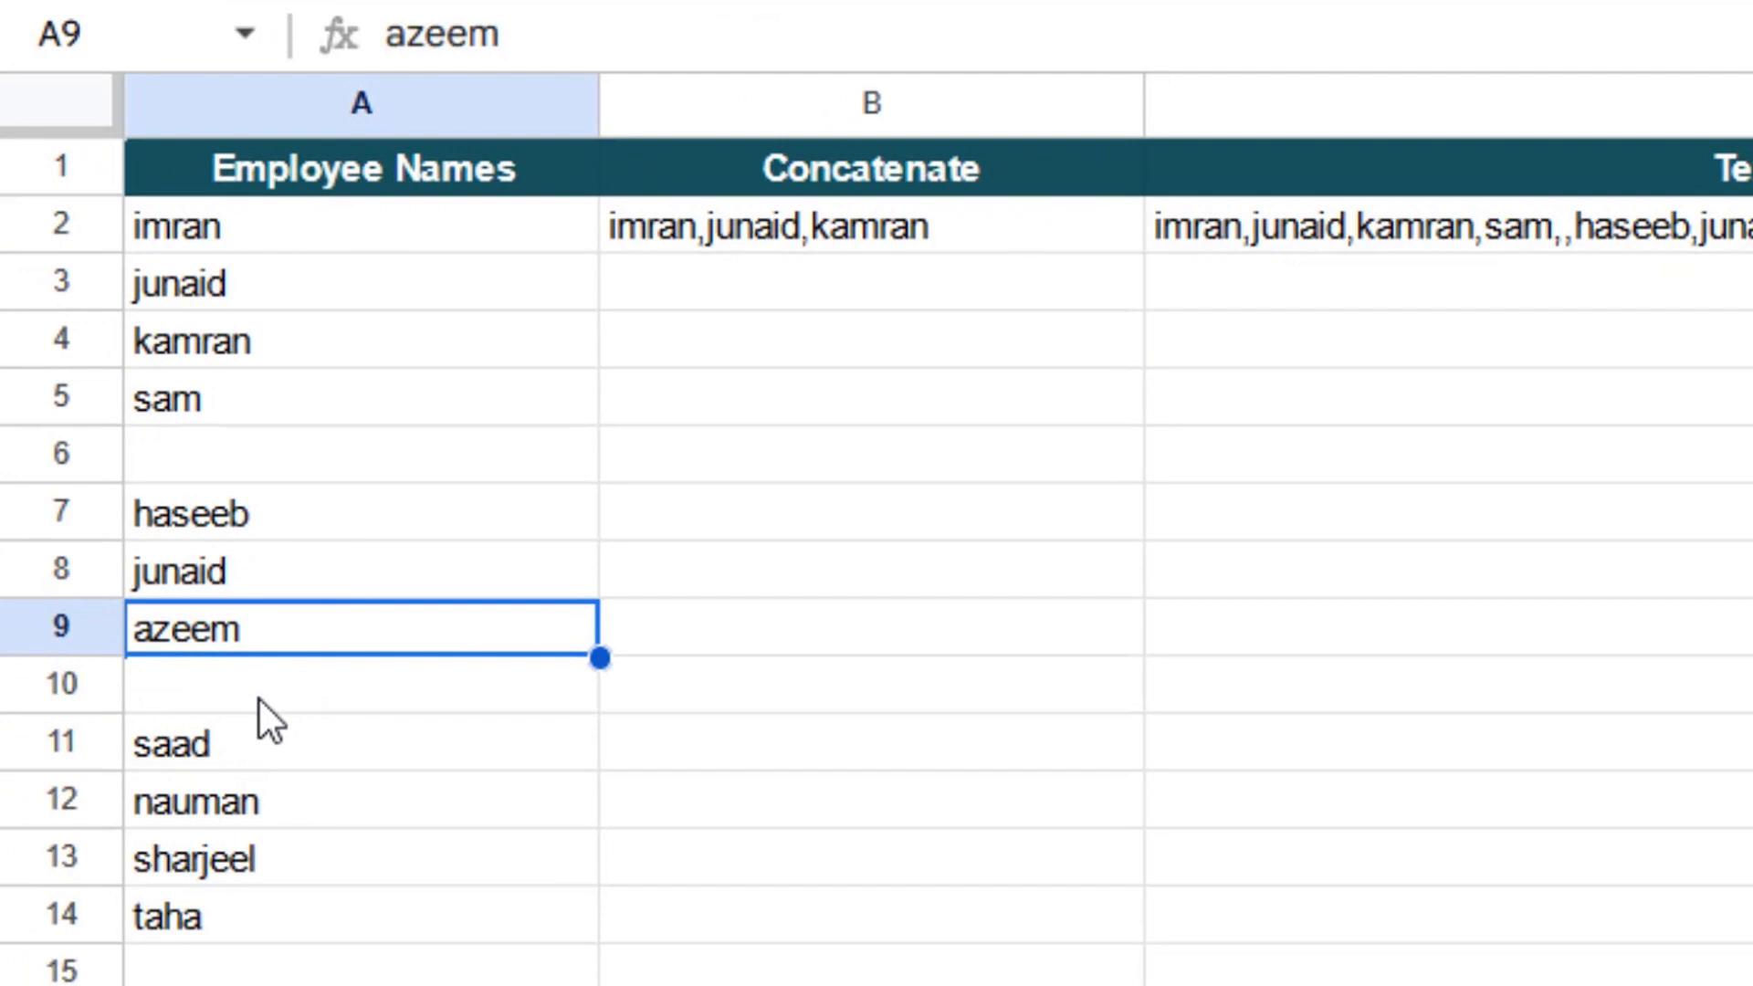
{"action": "left_click", "coordinate": [247, 756]}
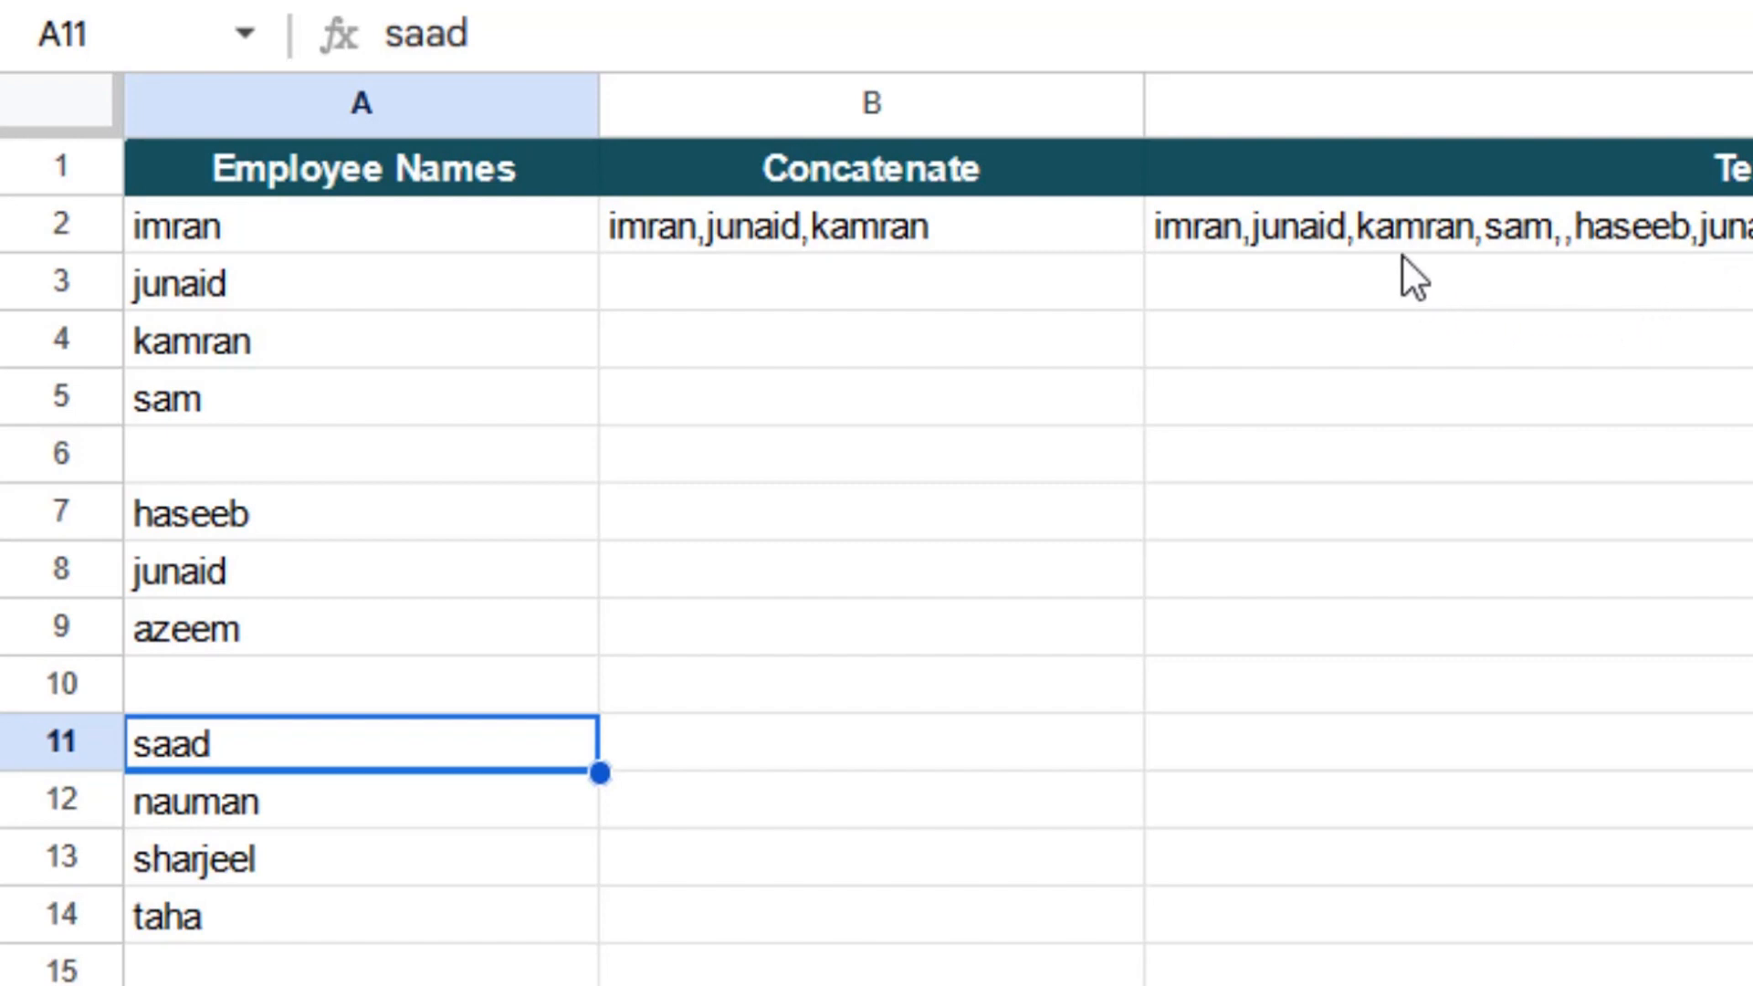
- Start a TEXTJOIN formula in C3 with "," as the delimiter and TRUE as the ignore-blank argument
{"action": "left_click", "coordinate": [1290, 290]}
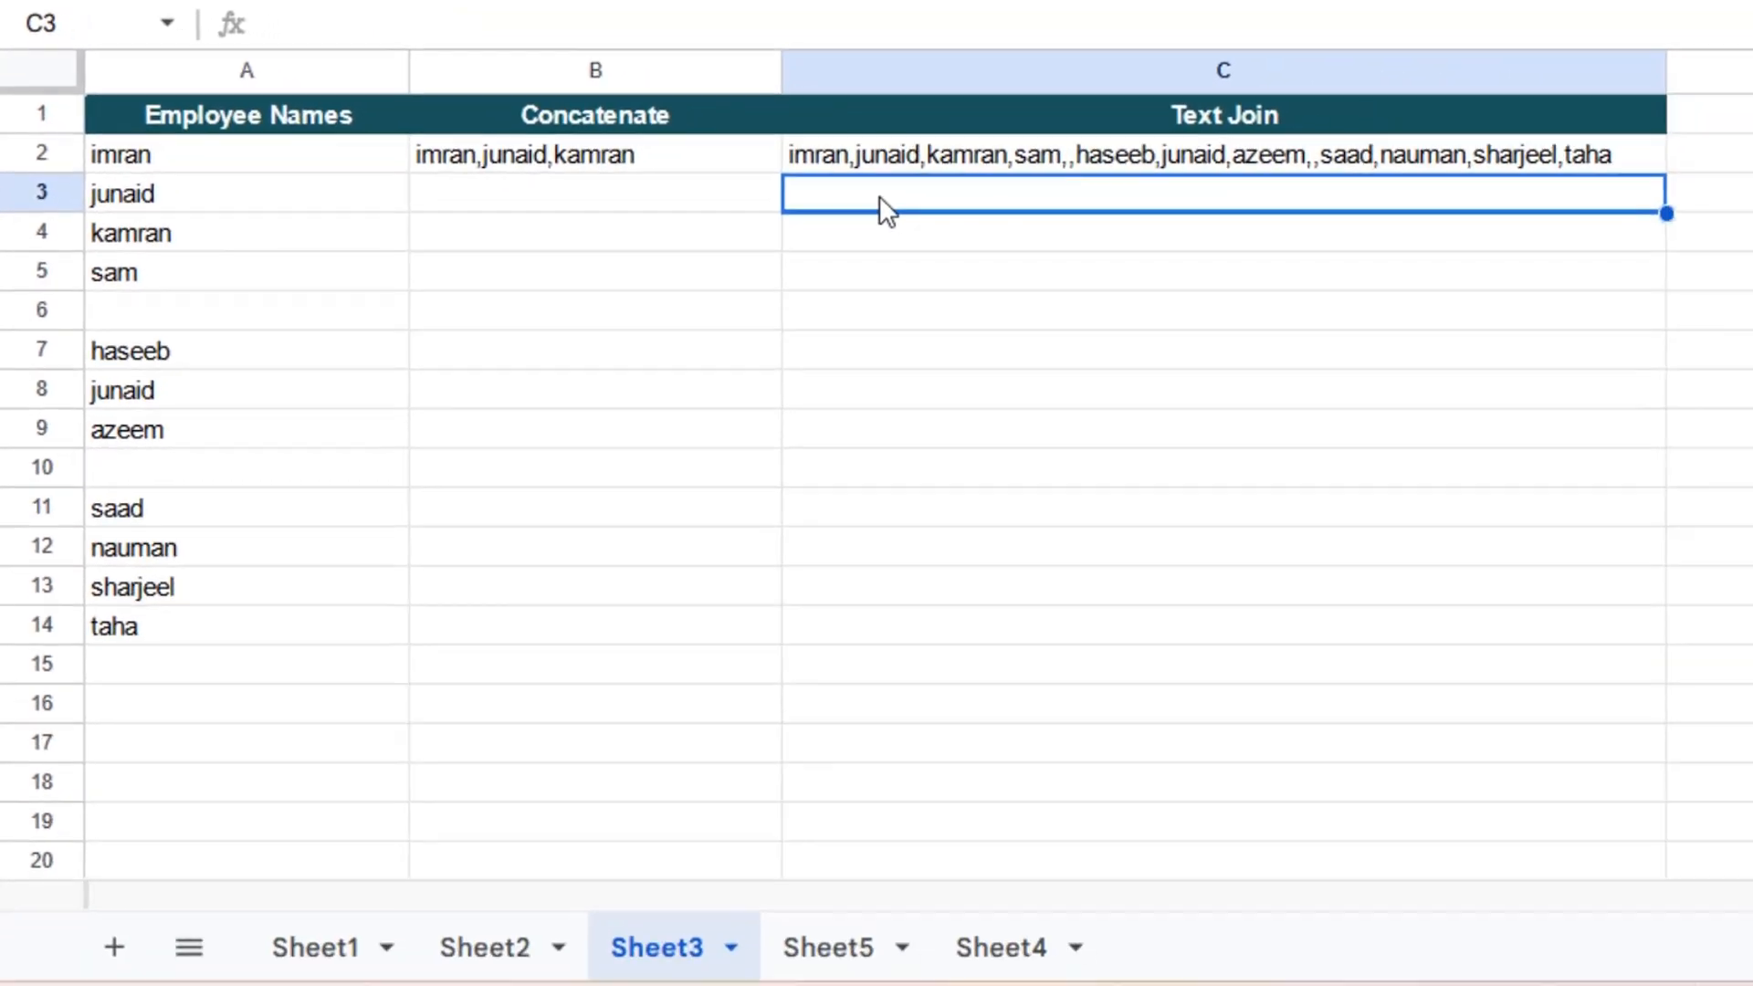
{"action": "type", "text": "=textjopi"}
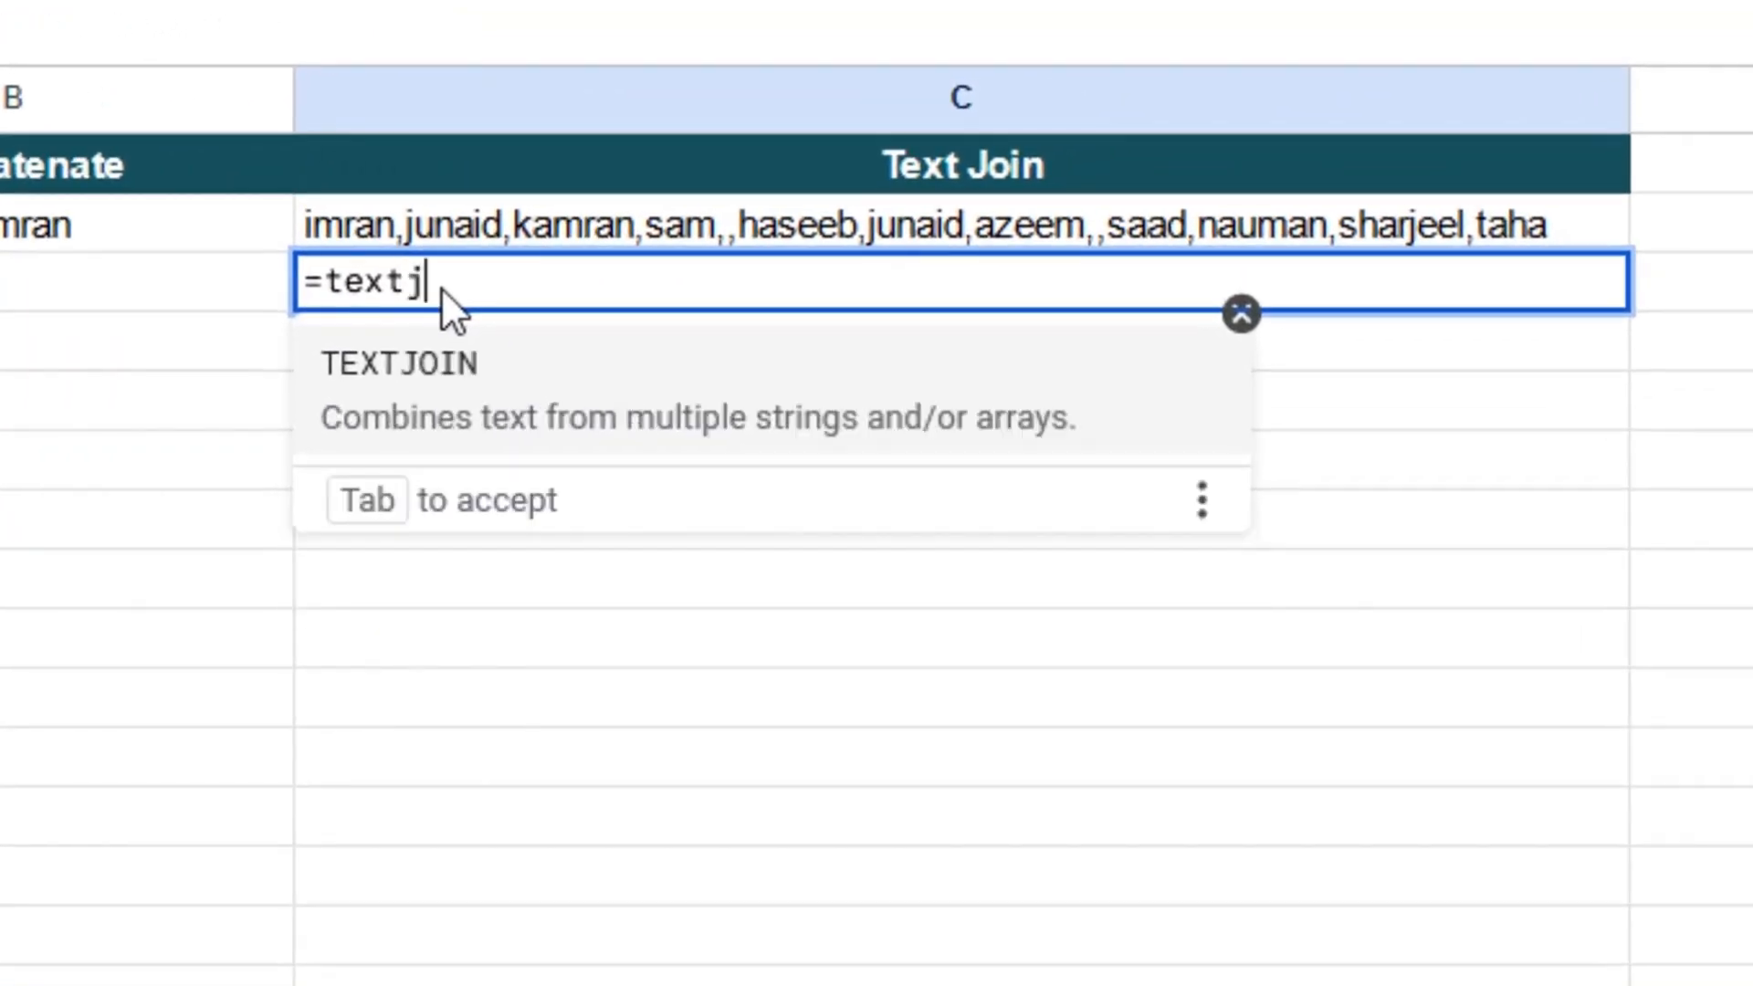
{"action": "key", "text": "BackSpace"}
{"action": "key", "text": "BackSpace"}
{"action": "type", "text": "in"}
{"action": "key", "text": "Tab"}
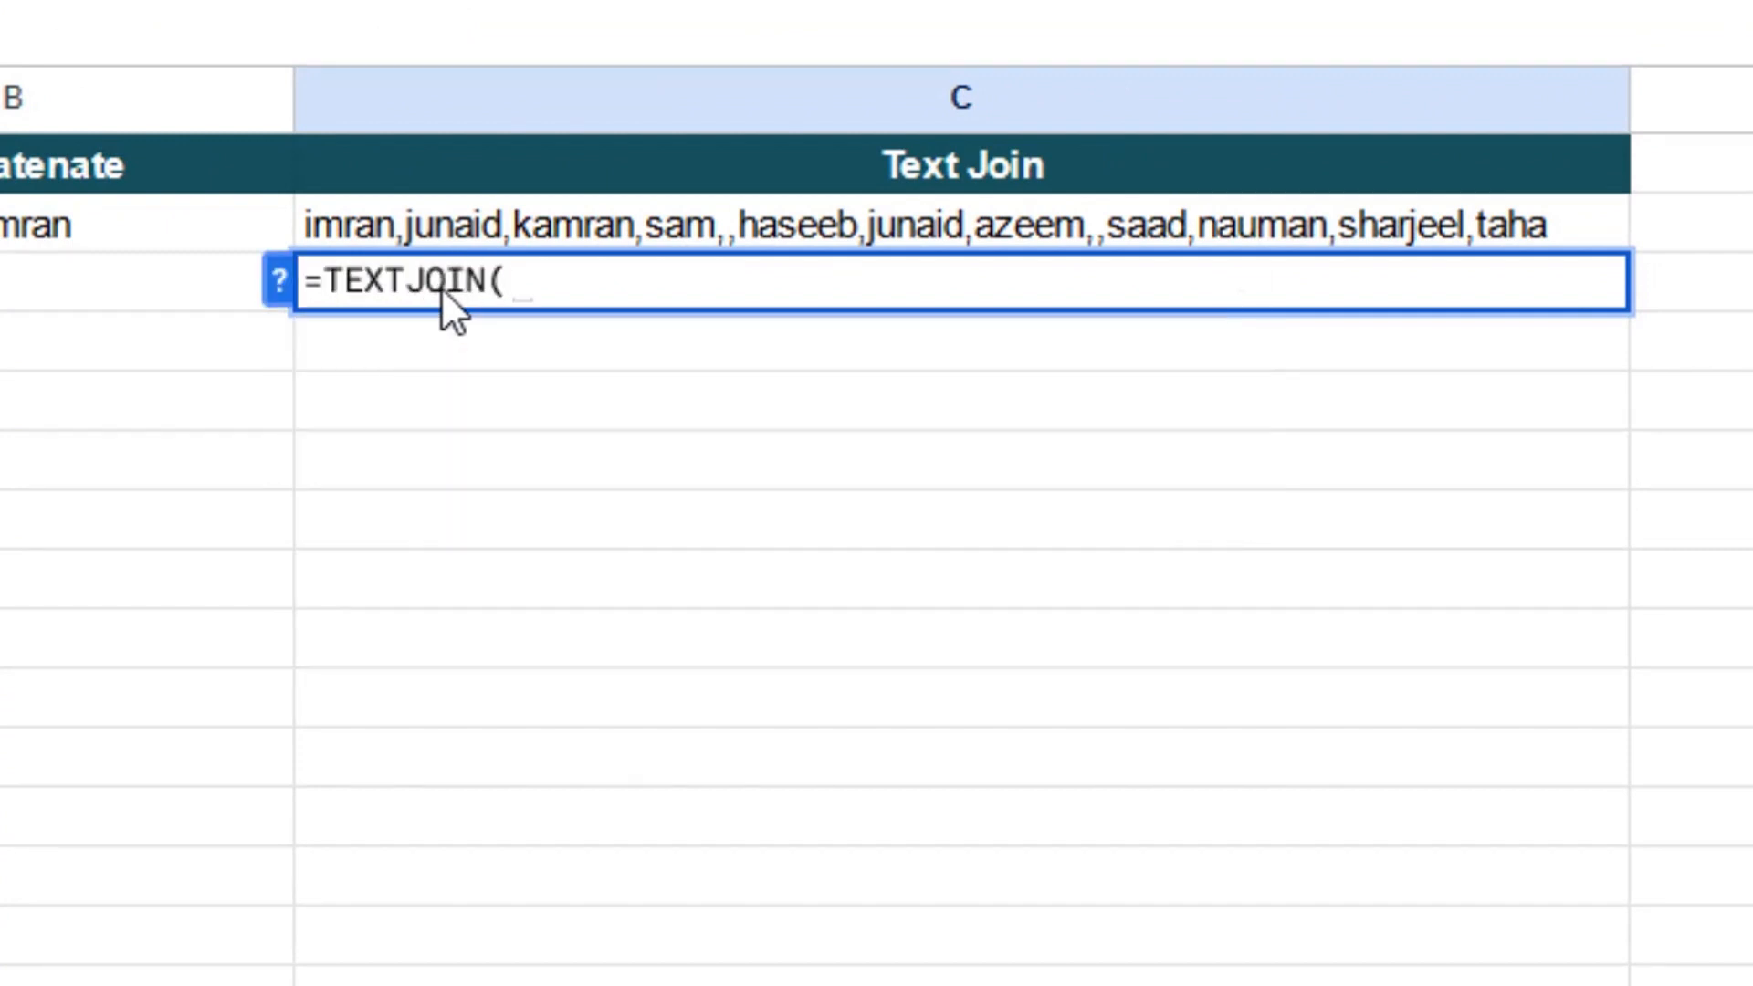
{"action": "type", "text": "\","}
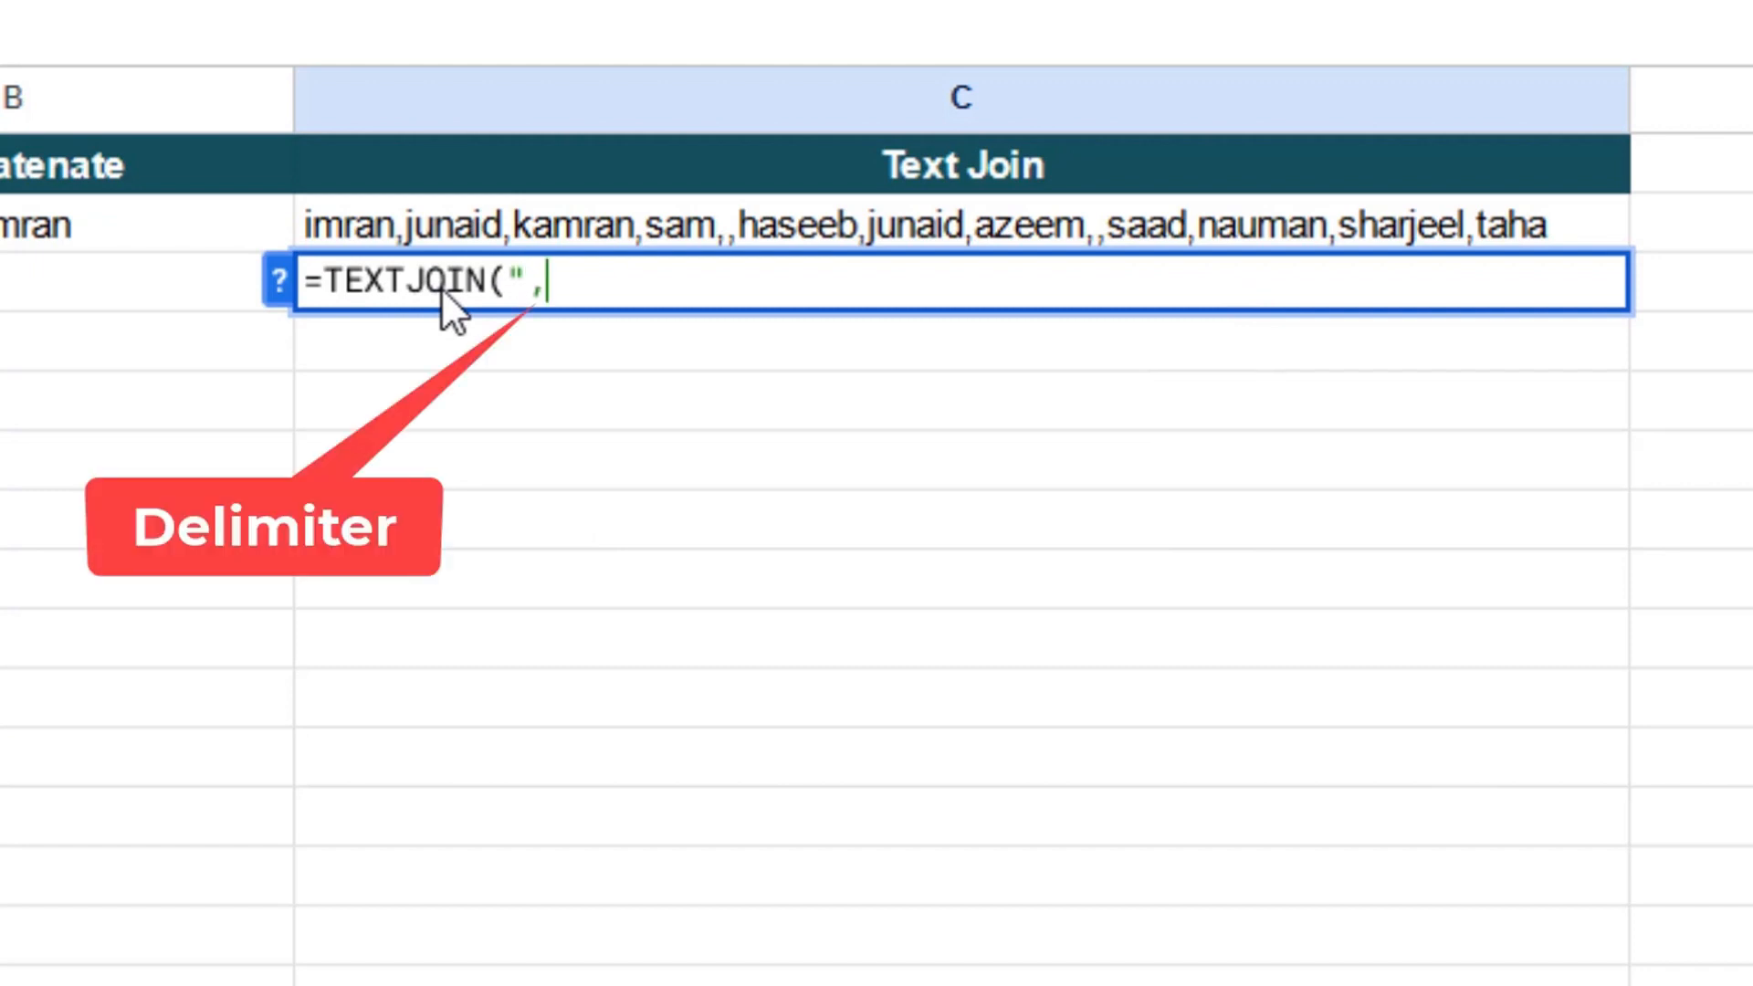
{"action": "type", "text": "\",TR"}
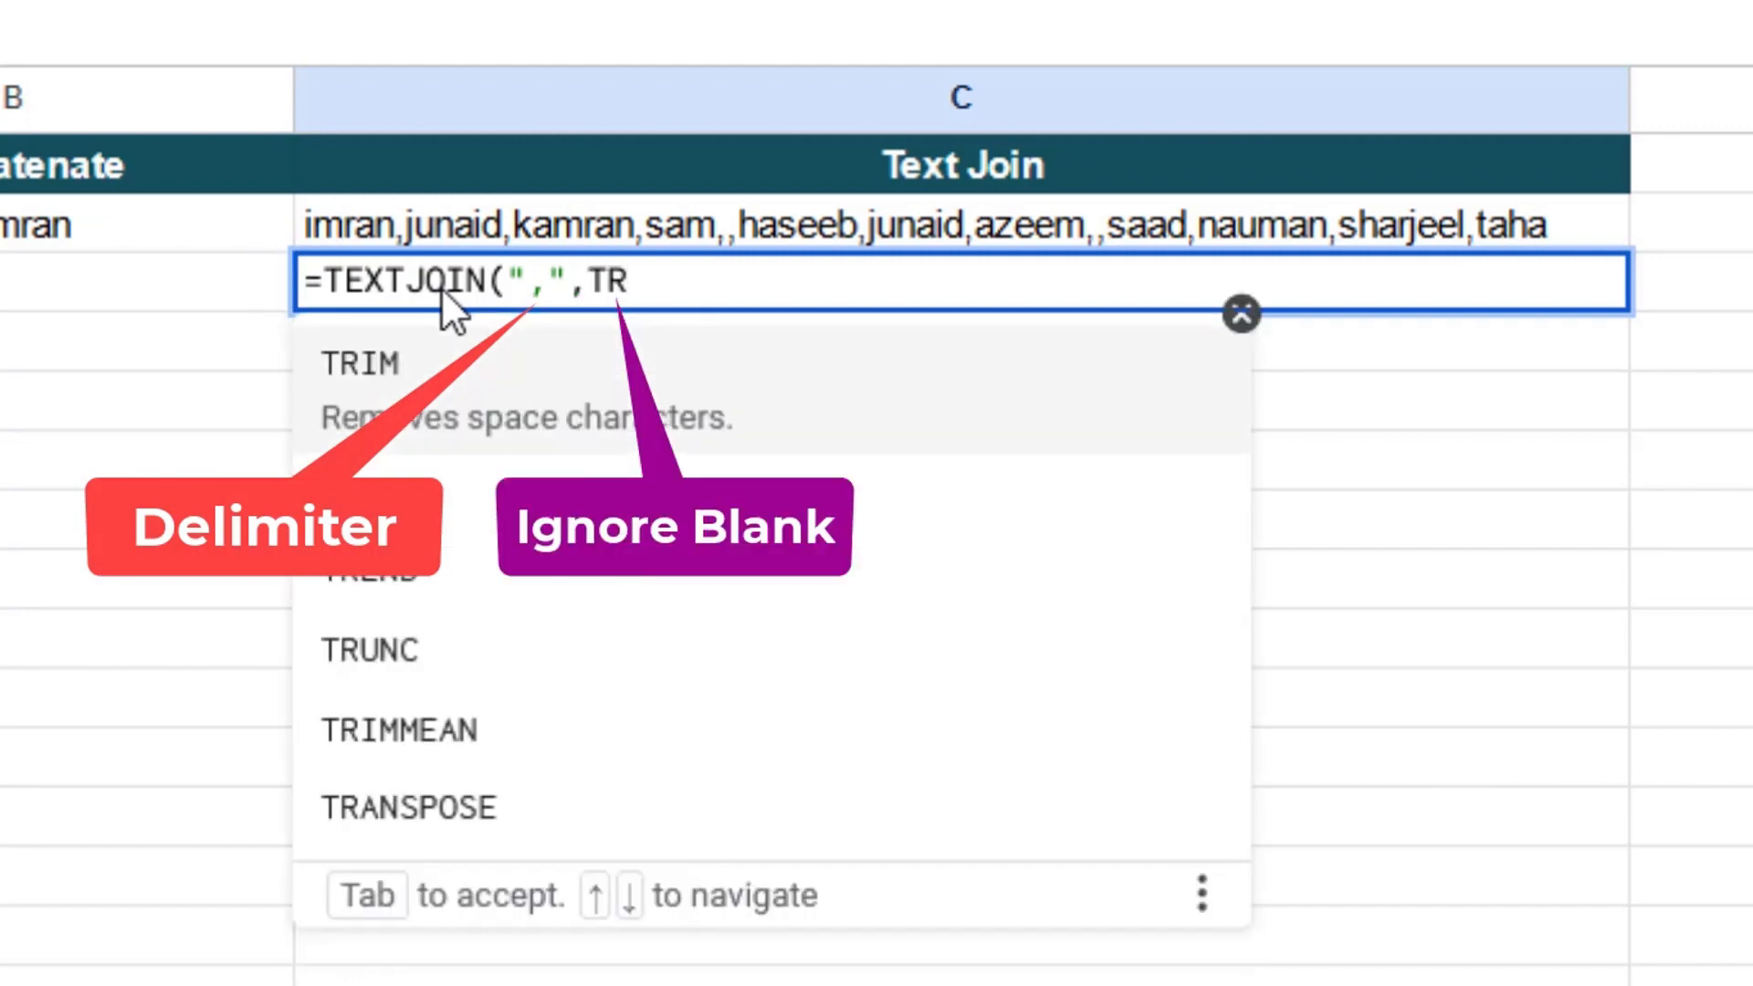
{"action": "type", "text": "UE"}
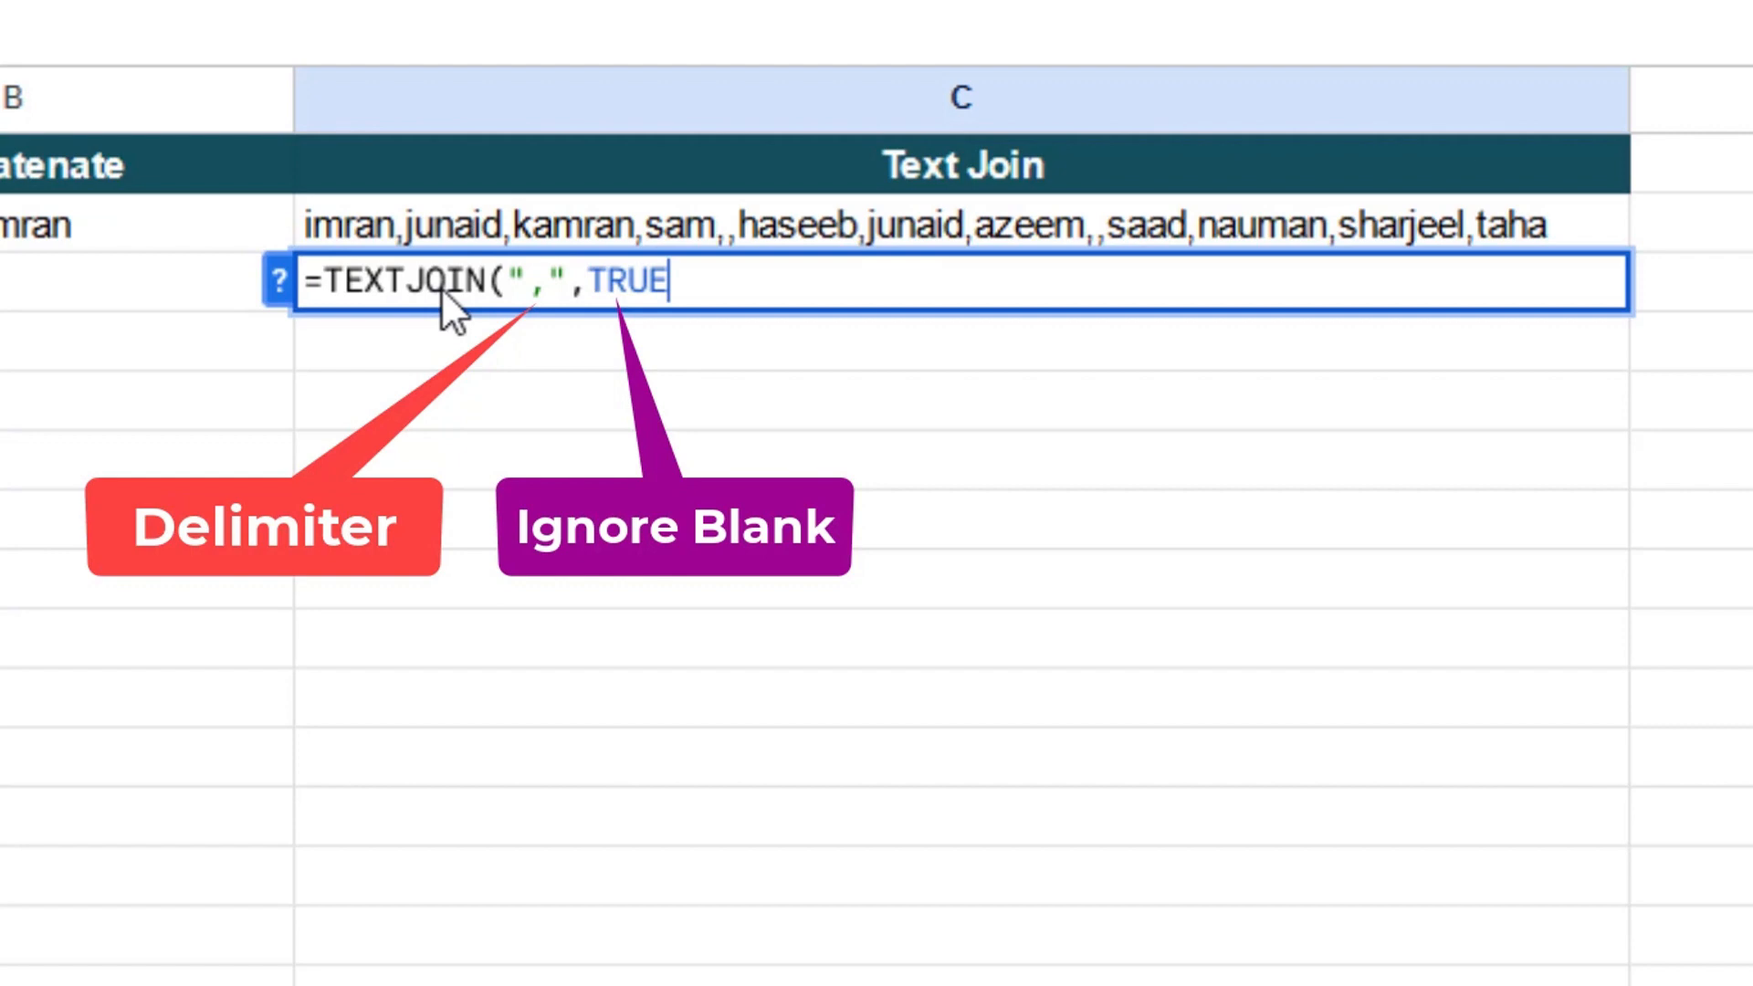
- Add the range A2:A14 as the values and complete the formula =TEXTJOIN(",",TRUE,A2:A14) in C3
{"action": "type", "text": ","}
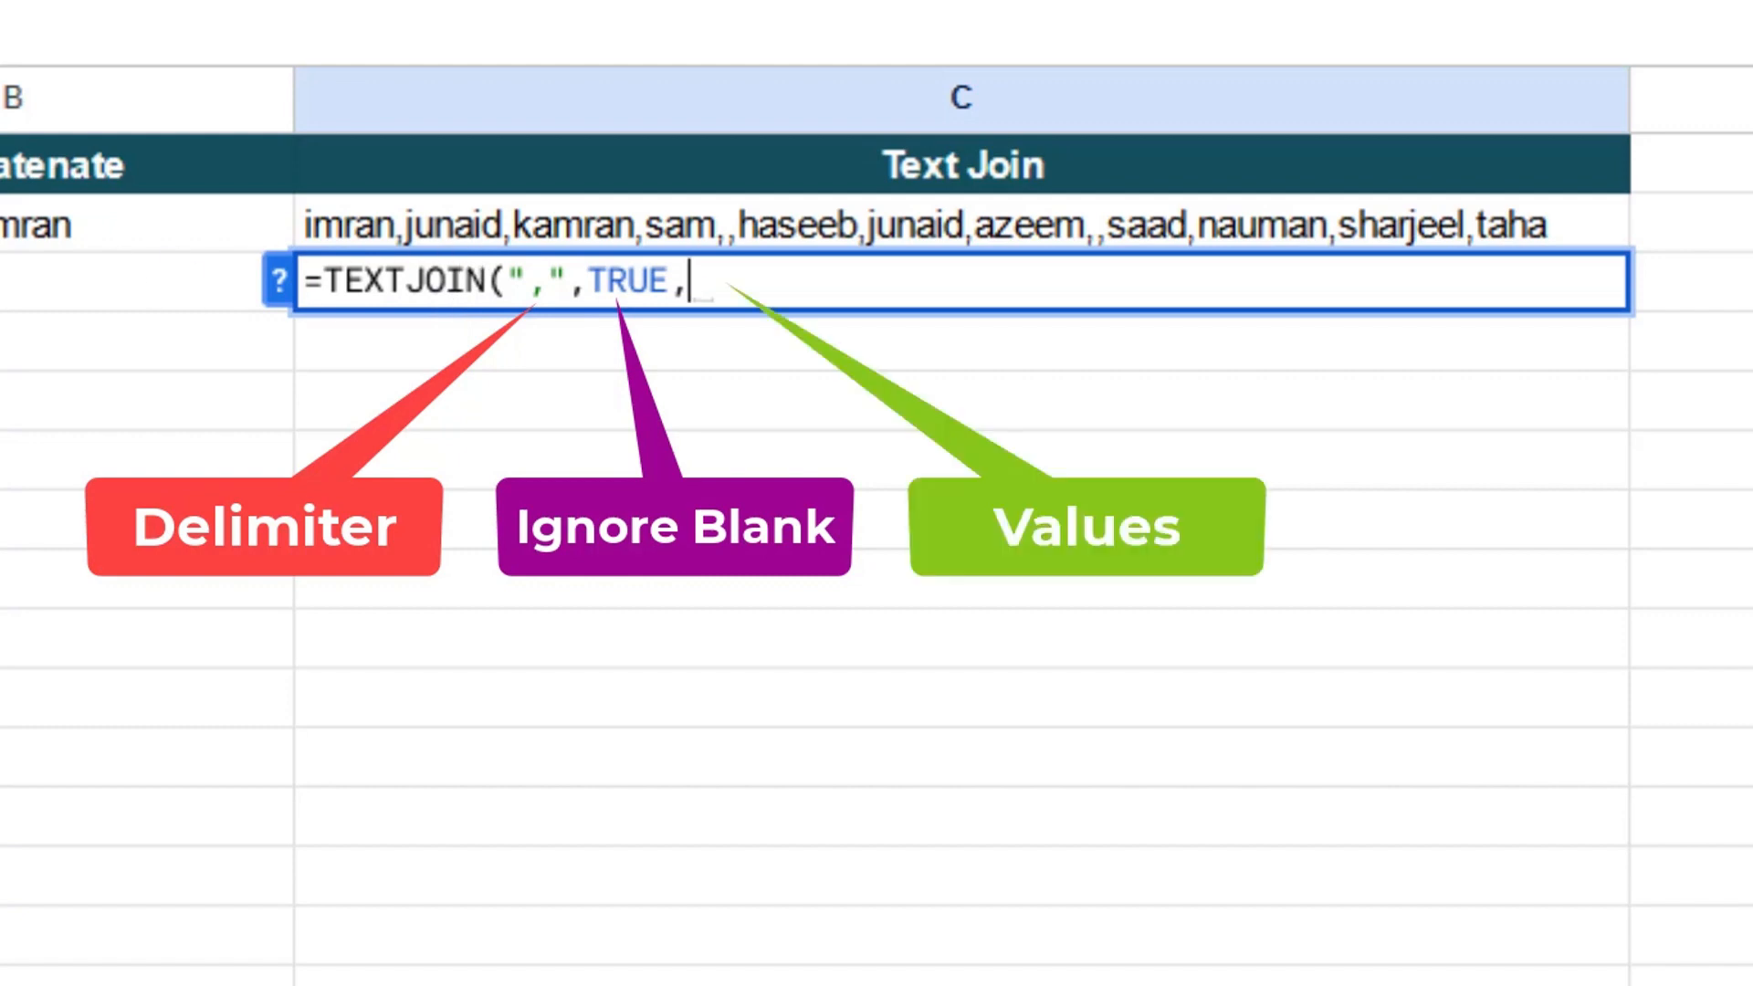
{"action": "left_click_drag", "start_coordinate": [1, 225], "coordinate": [2, 936]}
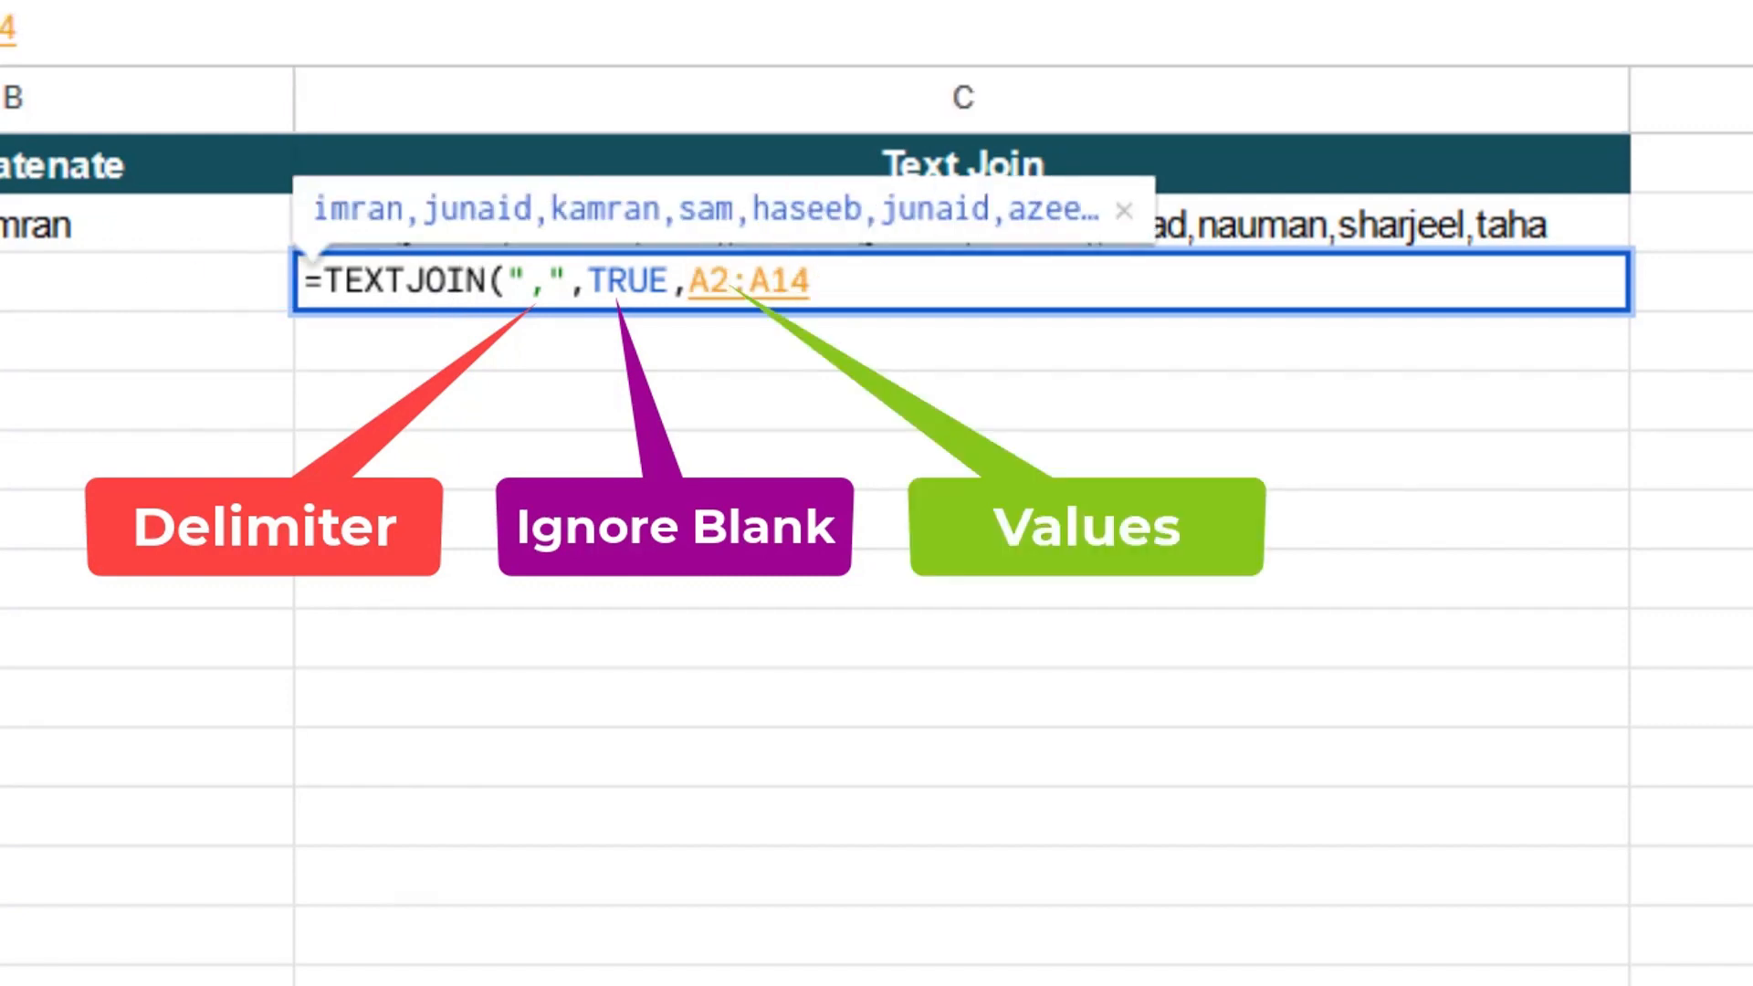
{"action": "type", "text": ")"}
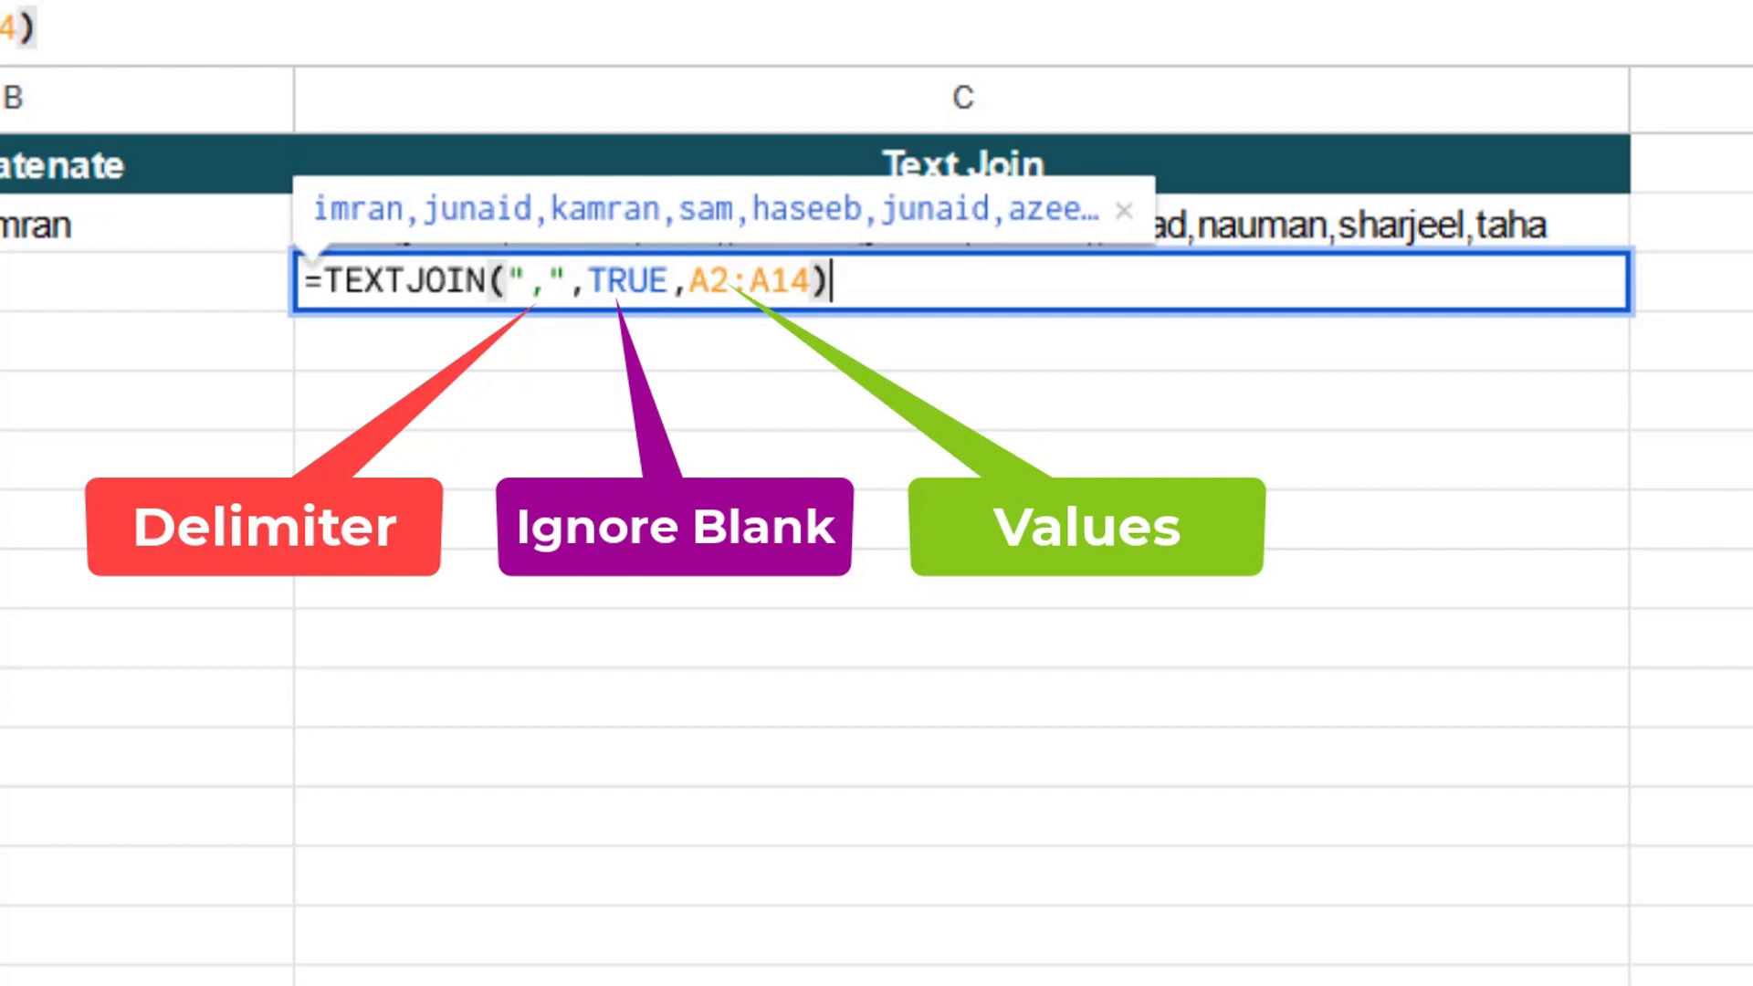
{"action": "key", "text": "Return"}
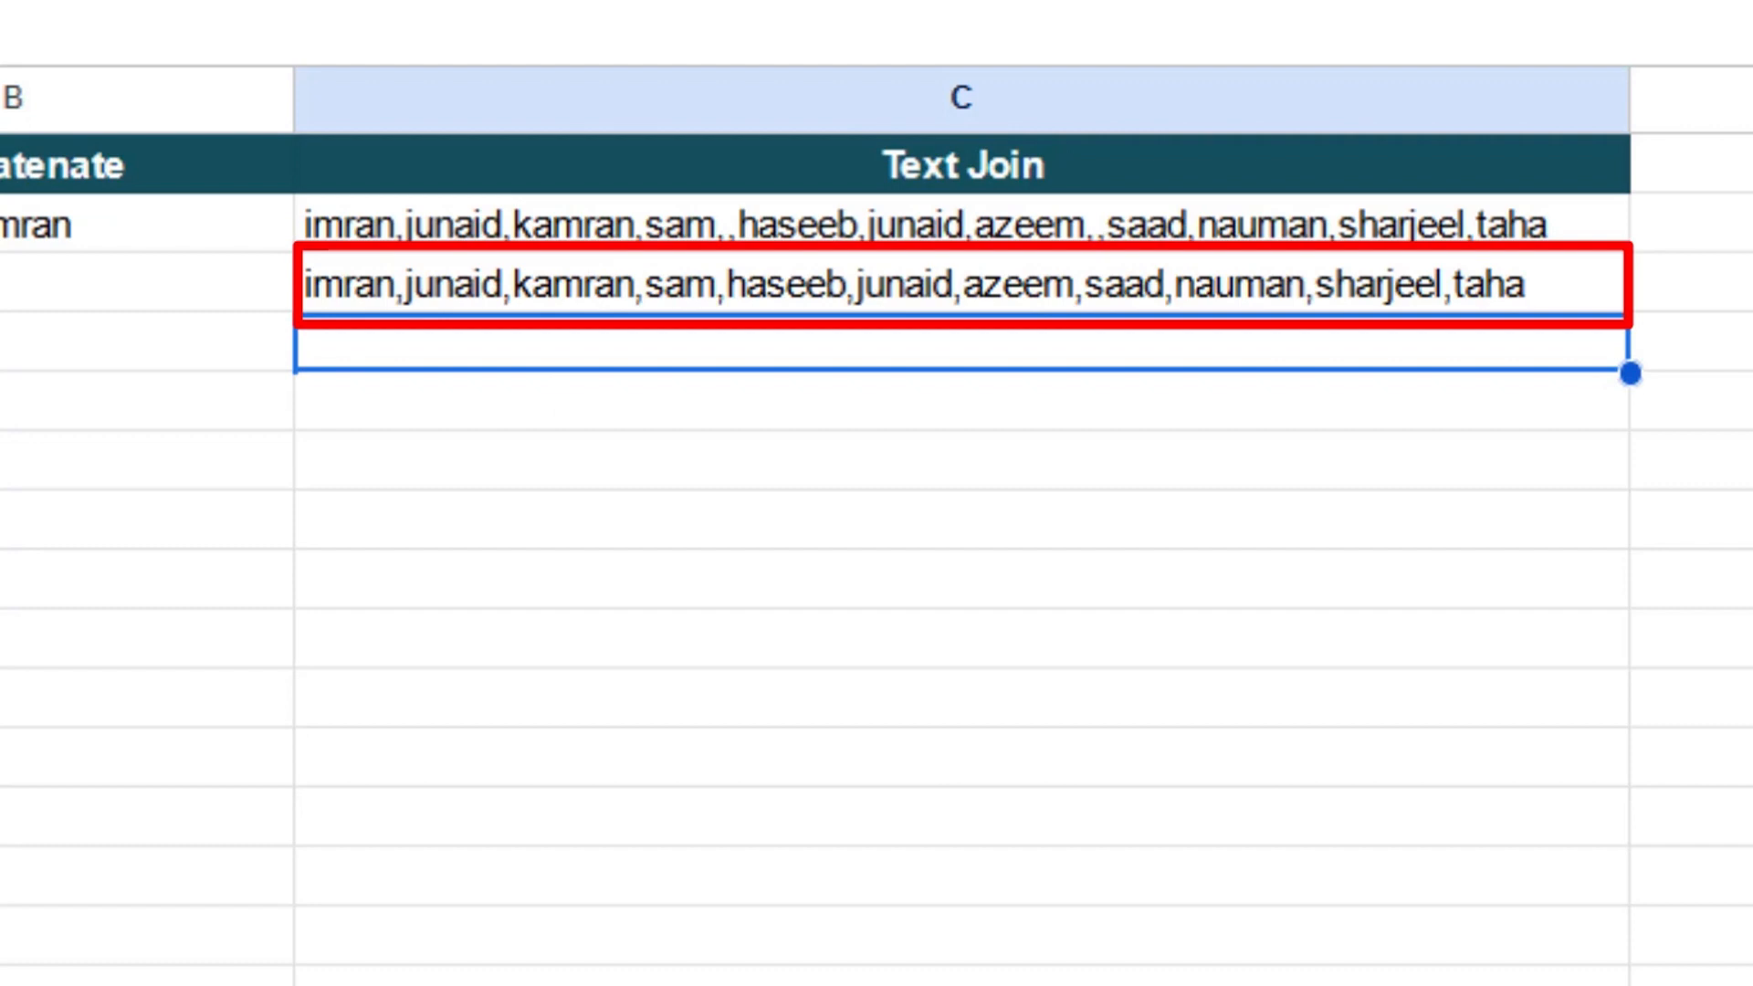
- Compare the ignore-blank arguments of the TEXTJOIN formulas in C3 and C2, leaving both formulas as they are
{"action": "left_click", "coordinate": [431, 291]}
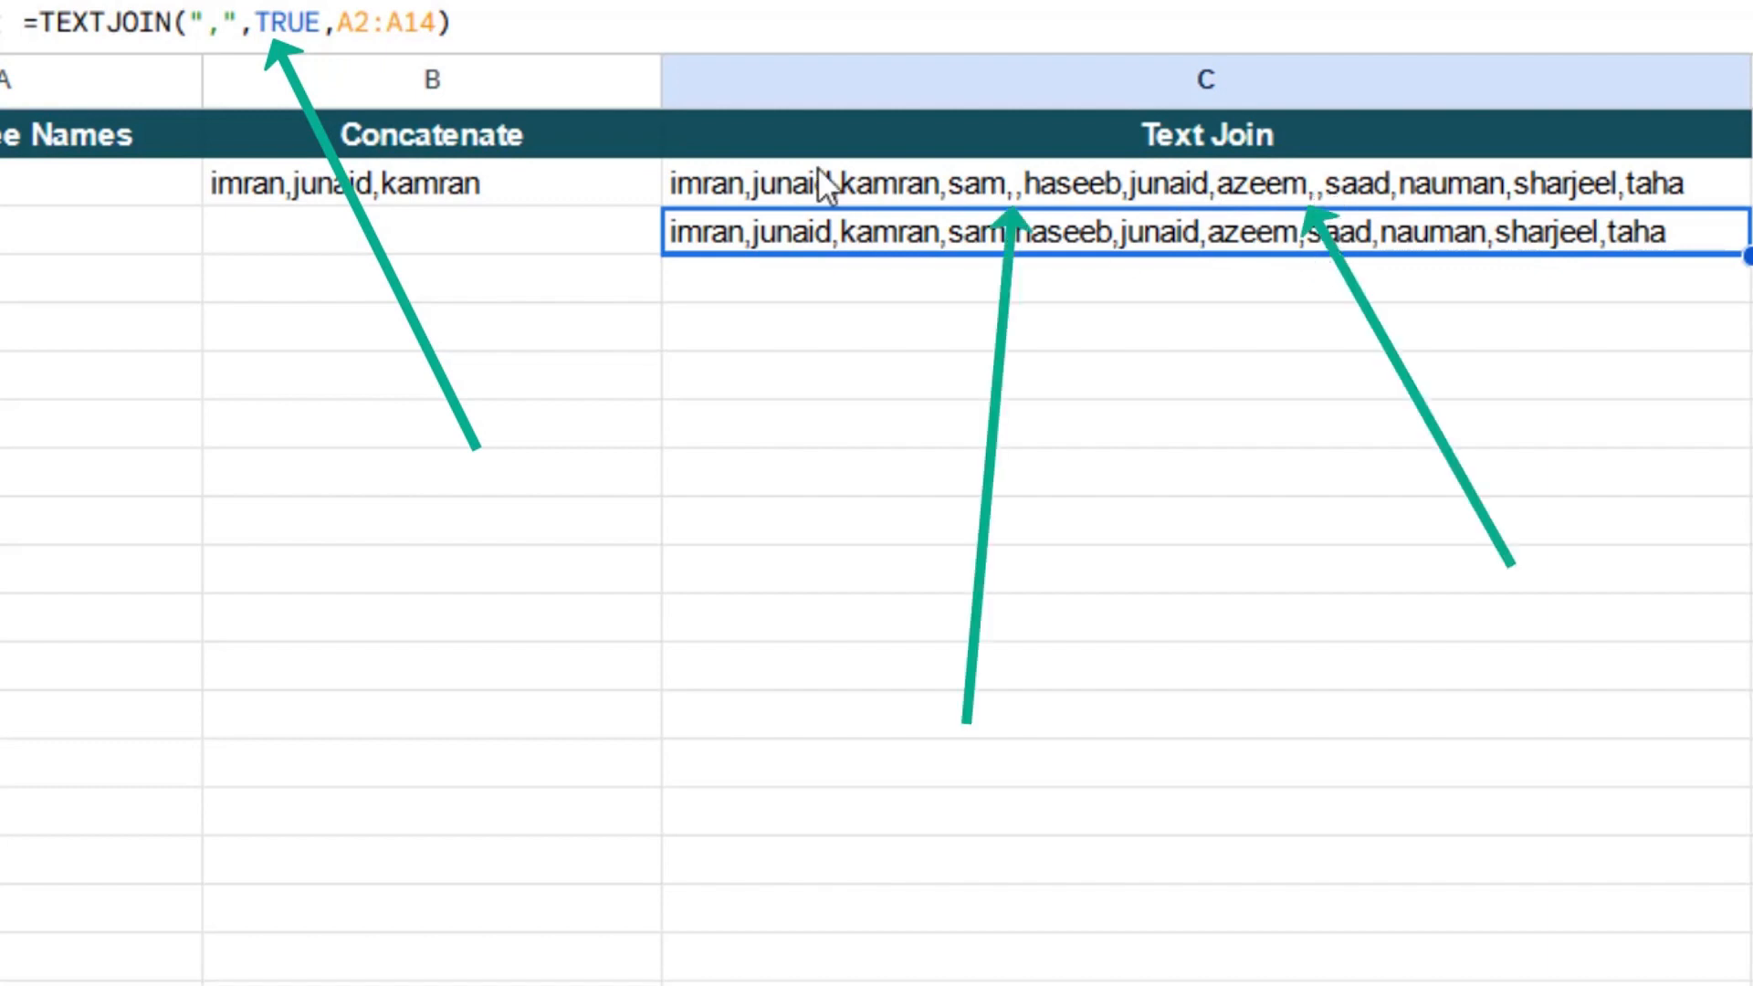
{"action": "left_click", "coordinate": [837, 188]}
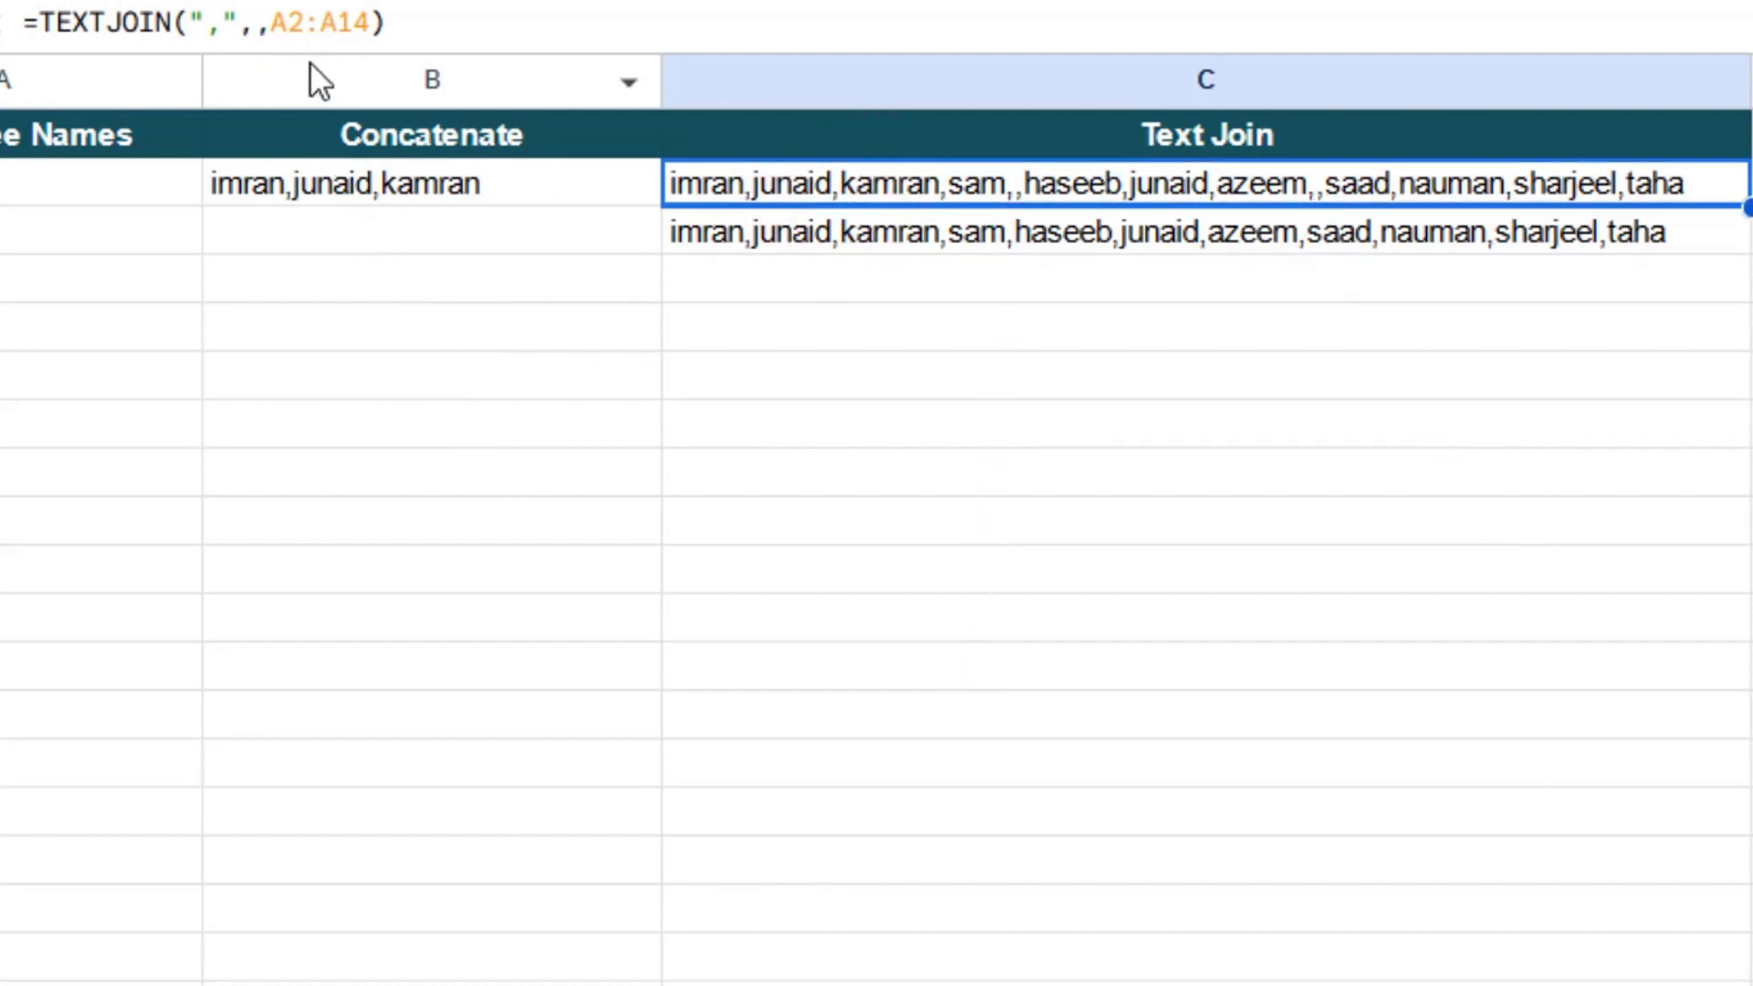
{"action": "left_click", "coordinate": [260, 25]}
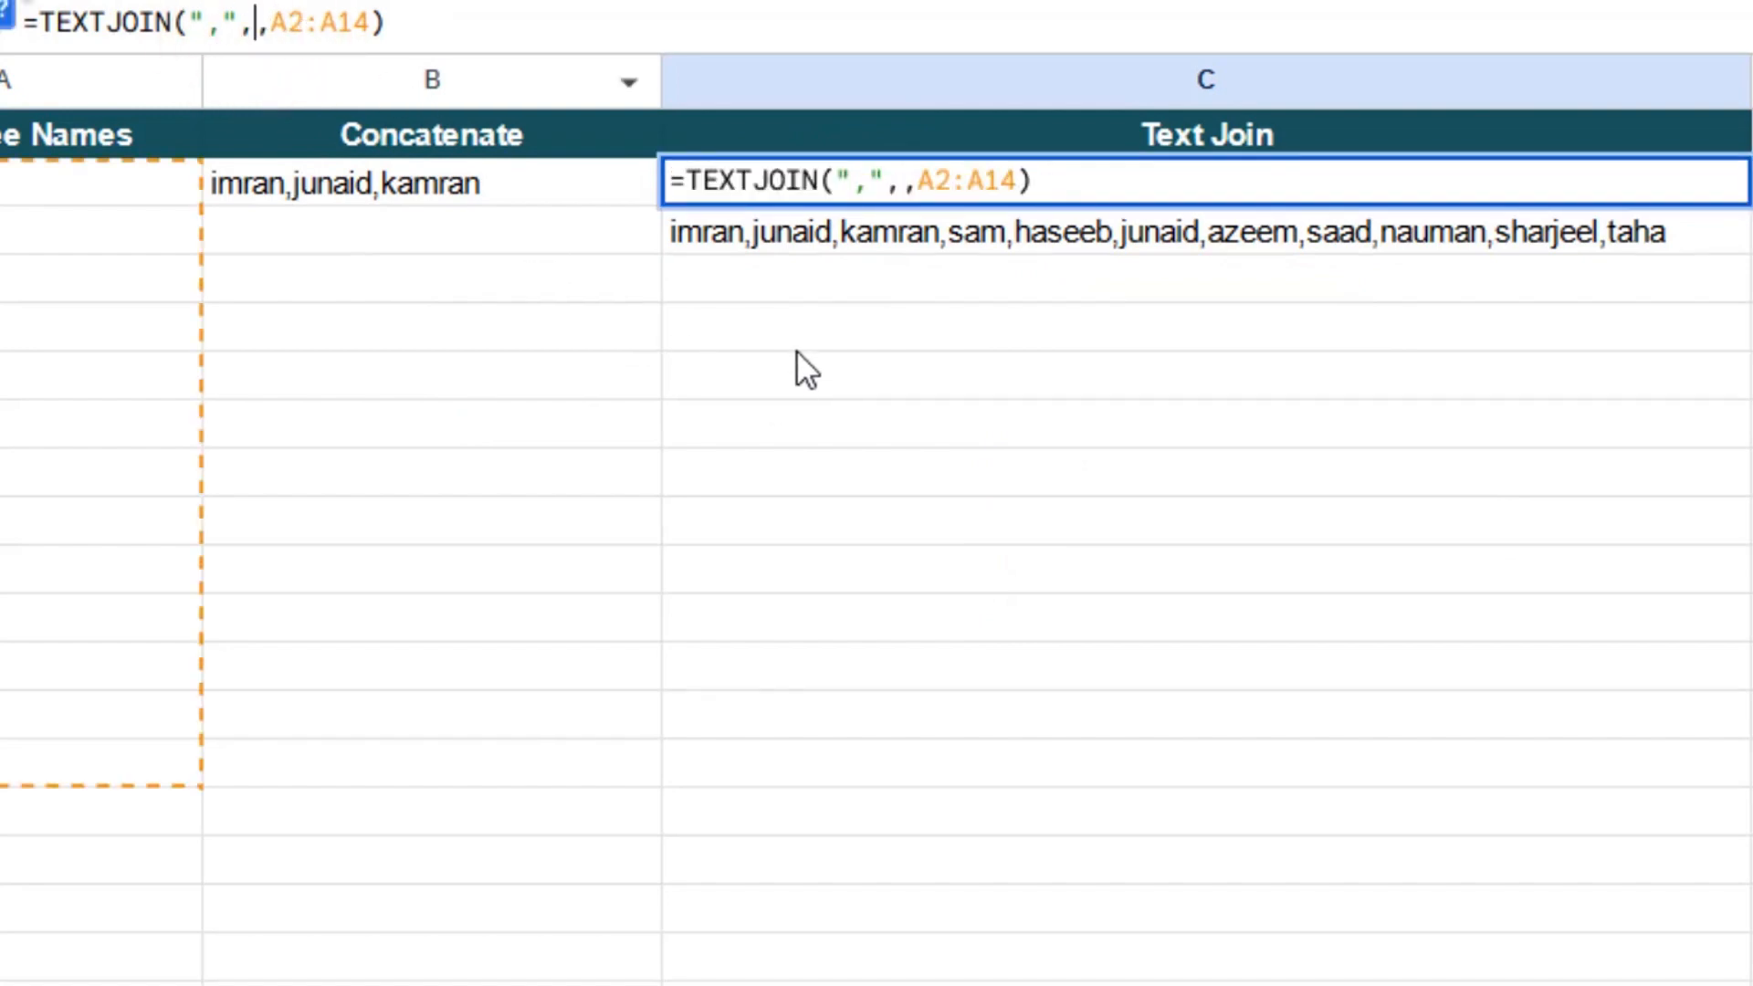
{"action": "key", "text": "Escape"}
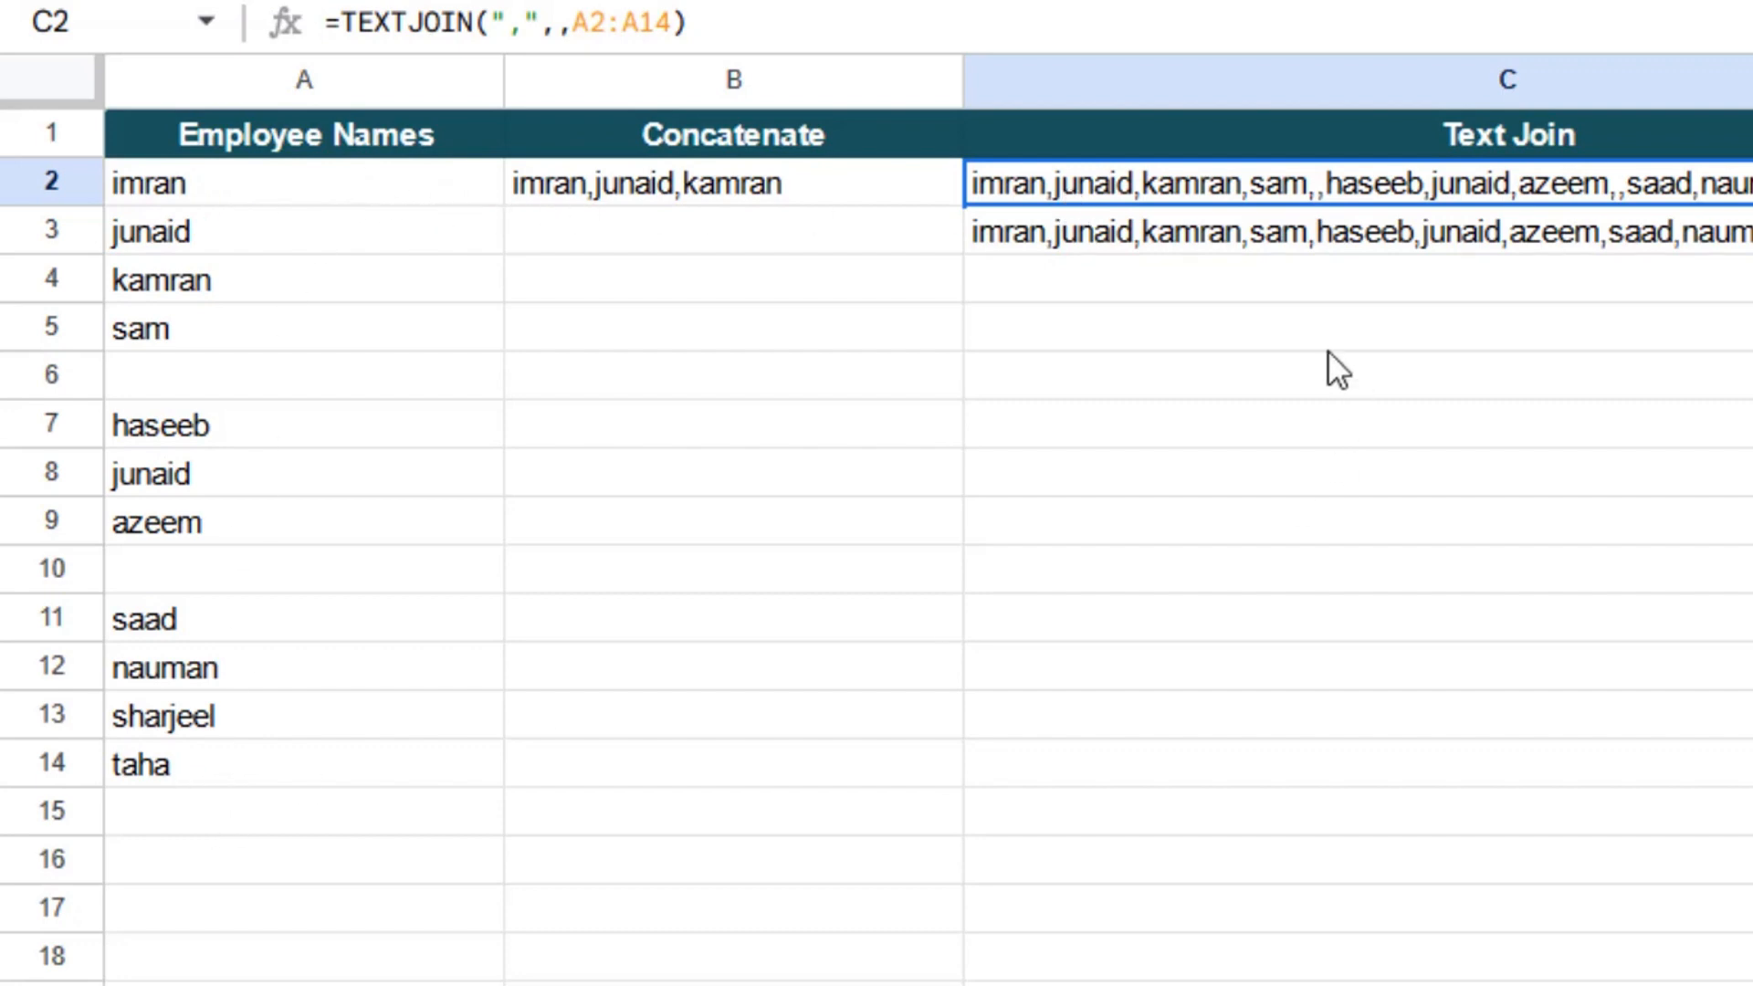
{"action": "left_click", "coordinate": [1079, 282]}
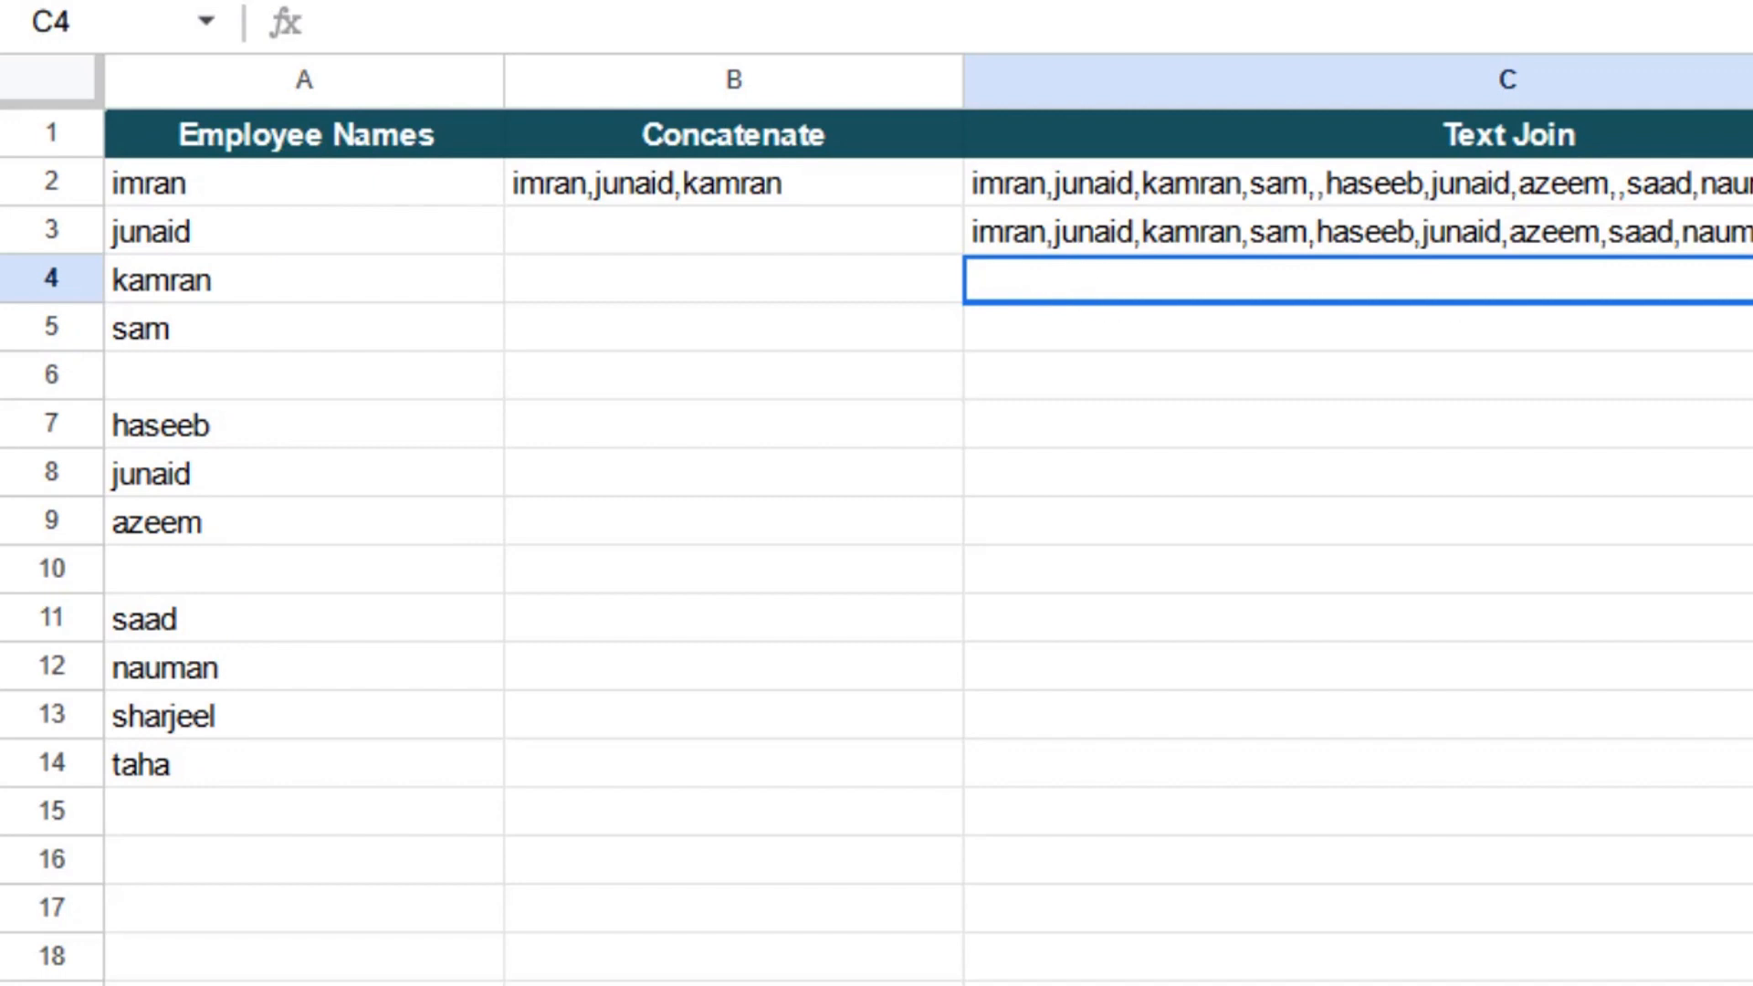
{"action": "left_click", "coordinate": [1543, 183]}
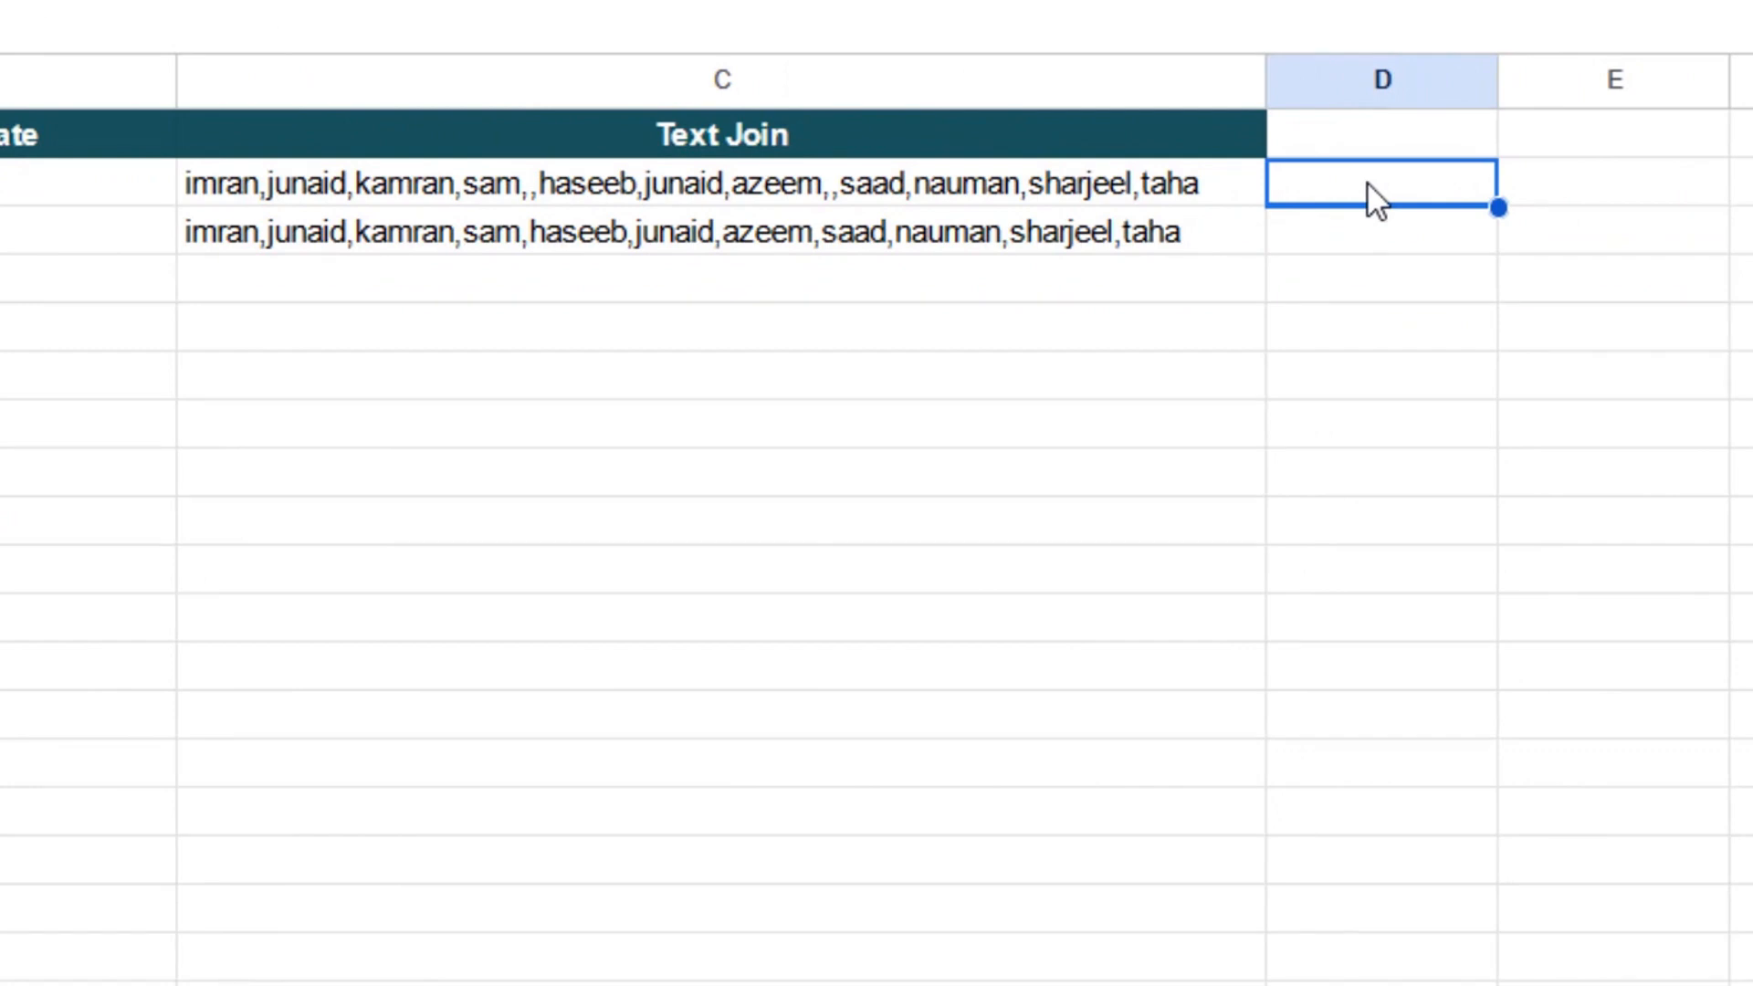
{"action": "type", "text": "=text"}
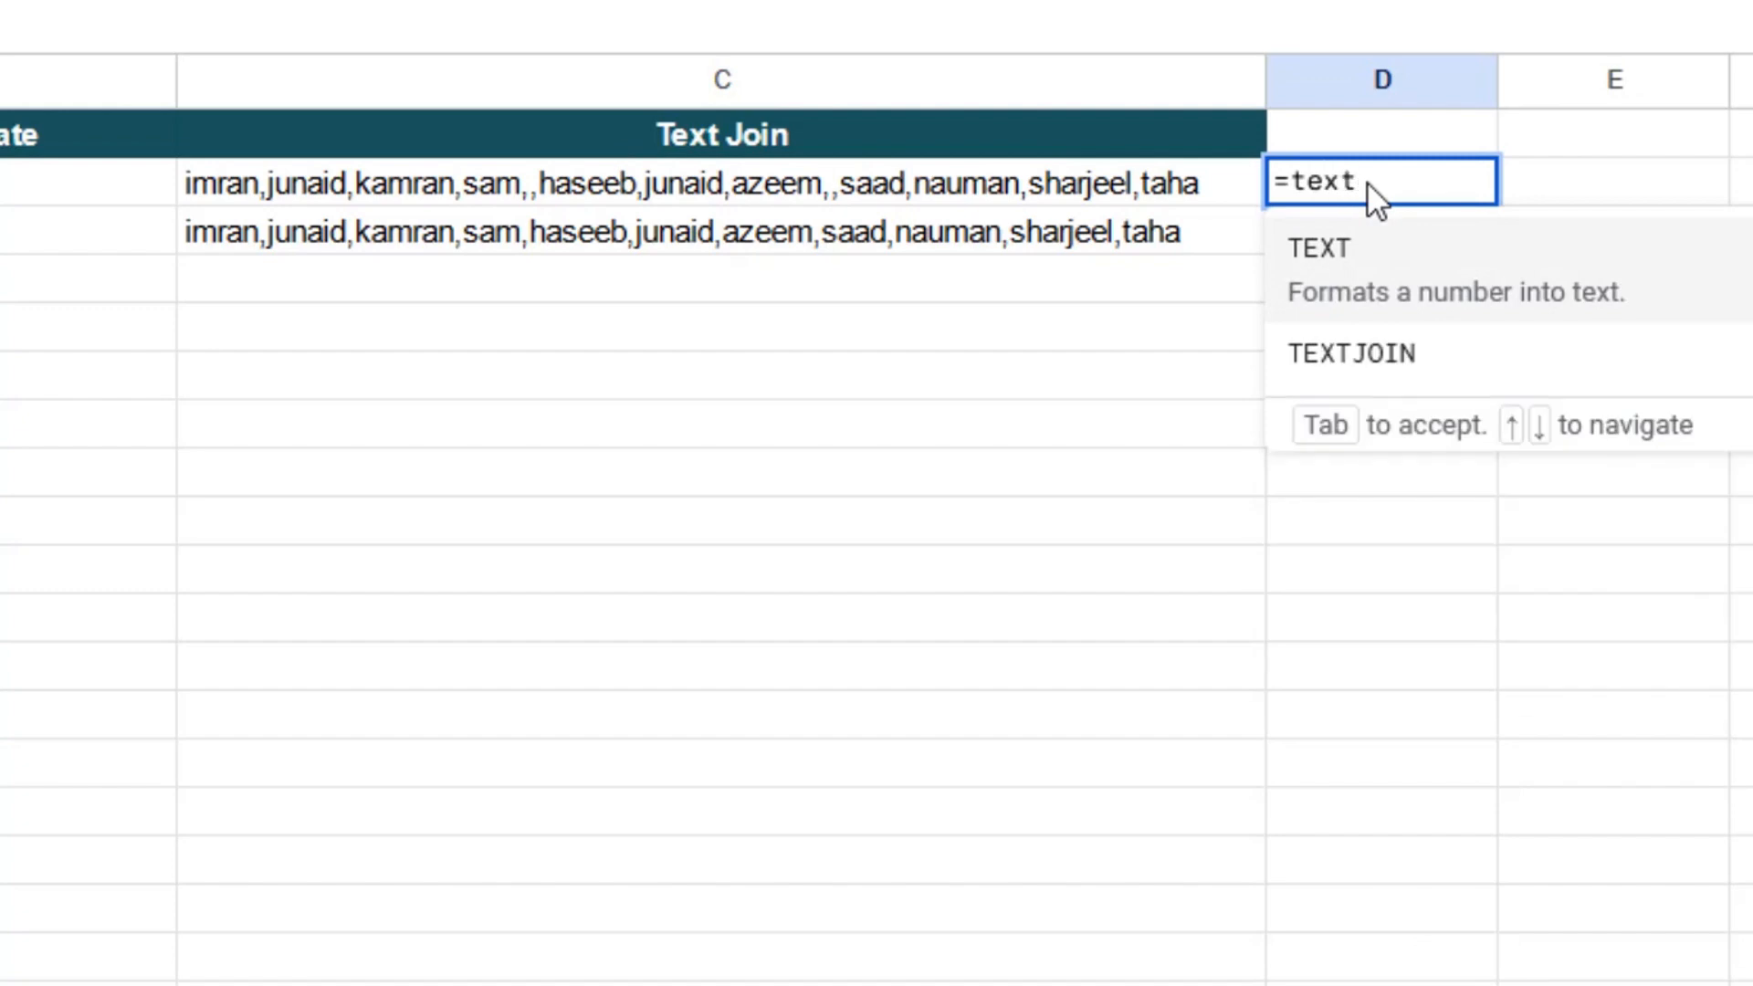
{"action": "key", "text": "Down"}
{"action": "key", "text": "Tab"}
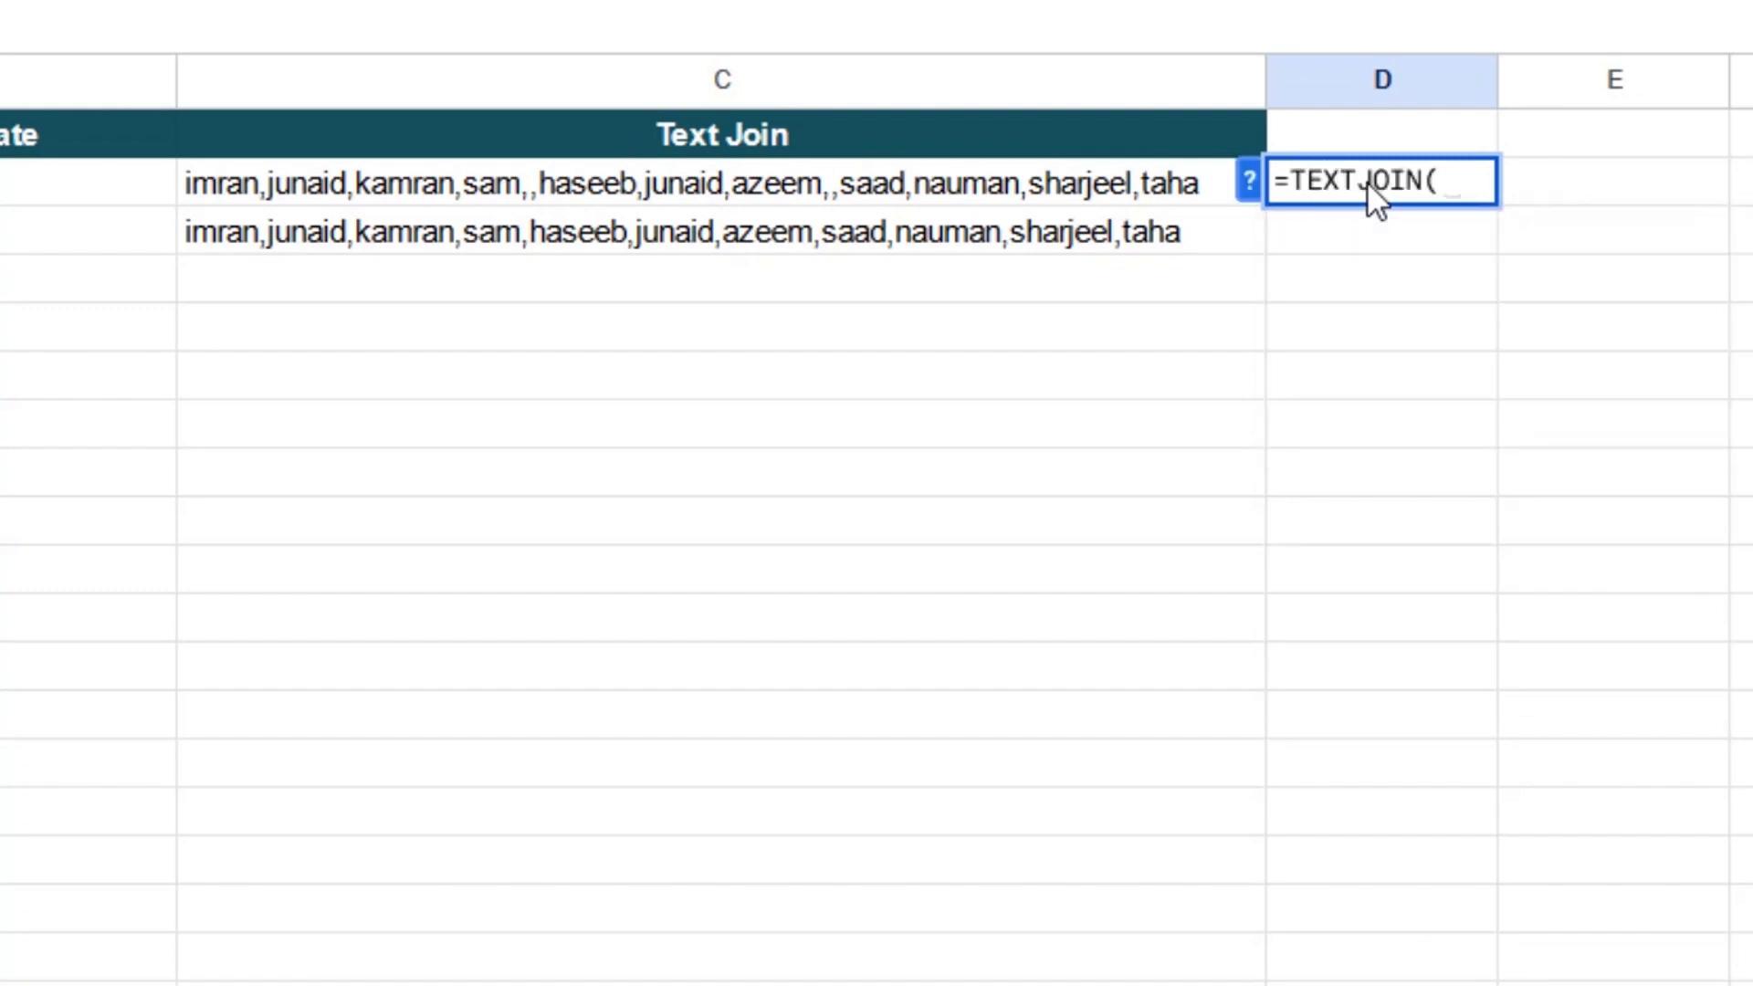
{"action": "type", "text": ","}
{"action": "key", "text": "BackSpace"}
{"action": "key", "text": "BackSpace"}
{"action": "key", "text": "BackSpace"}
{"action": "key", "text": "BackSpace"}
{"action": "key", "text": "BackSpace"}
{"action": "key", "text": "BackSpace"}
{"action": "key", "text": "BackSpace"}
{"action": "key", "text": "BackSpace"}
{"action": "key", "text": "BackSpace"}
{"action": "key", "text": "BackSpace"}
{"action": "key", "text": "BackSpace"}
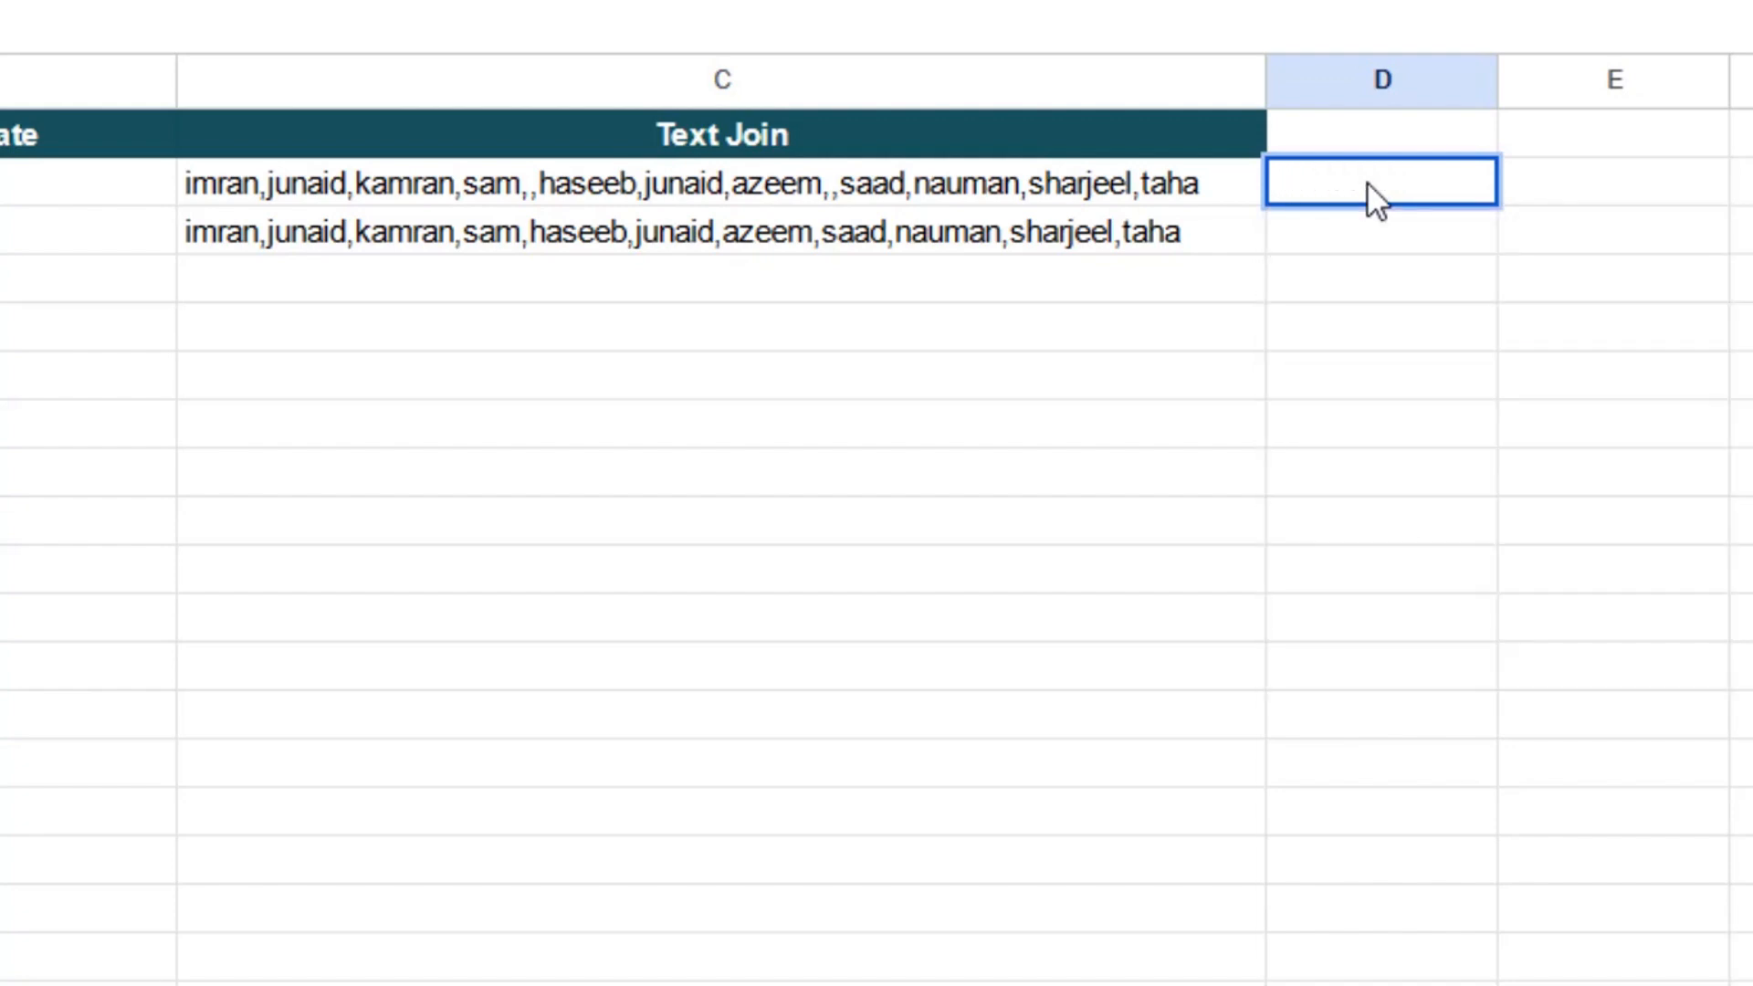
- Start a TEXTJOIN formula in C4 with "," as the delimiter and TRUE as the ignore-blank argument
{"action": "left_click", "coordinate": [256, 279]}
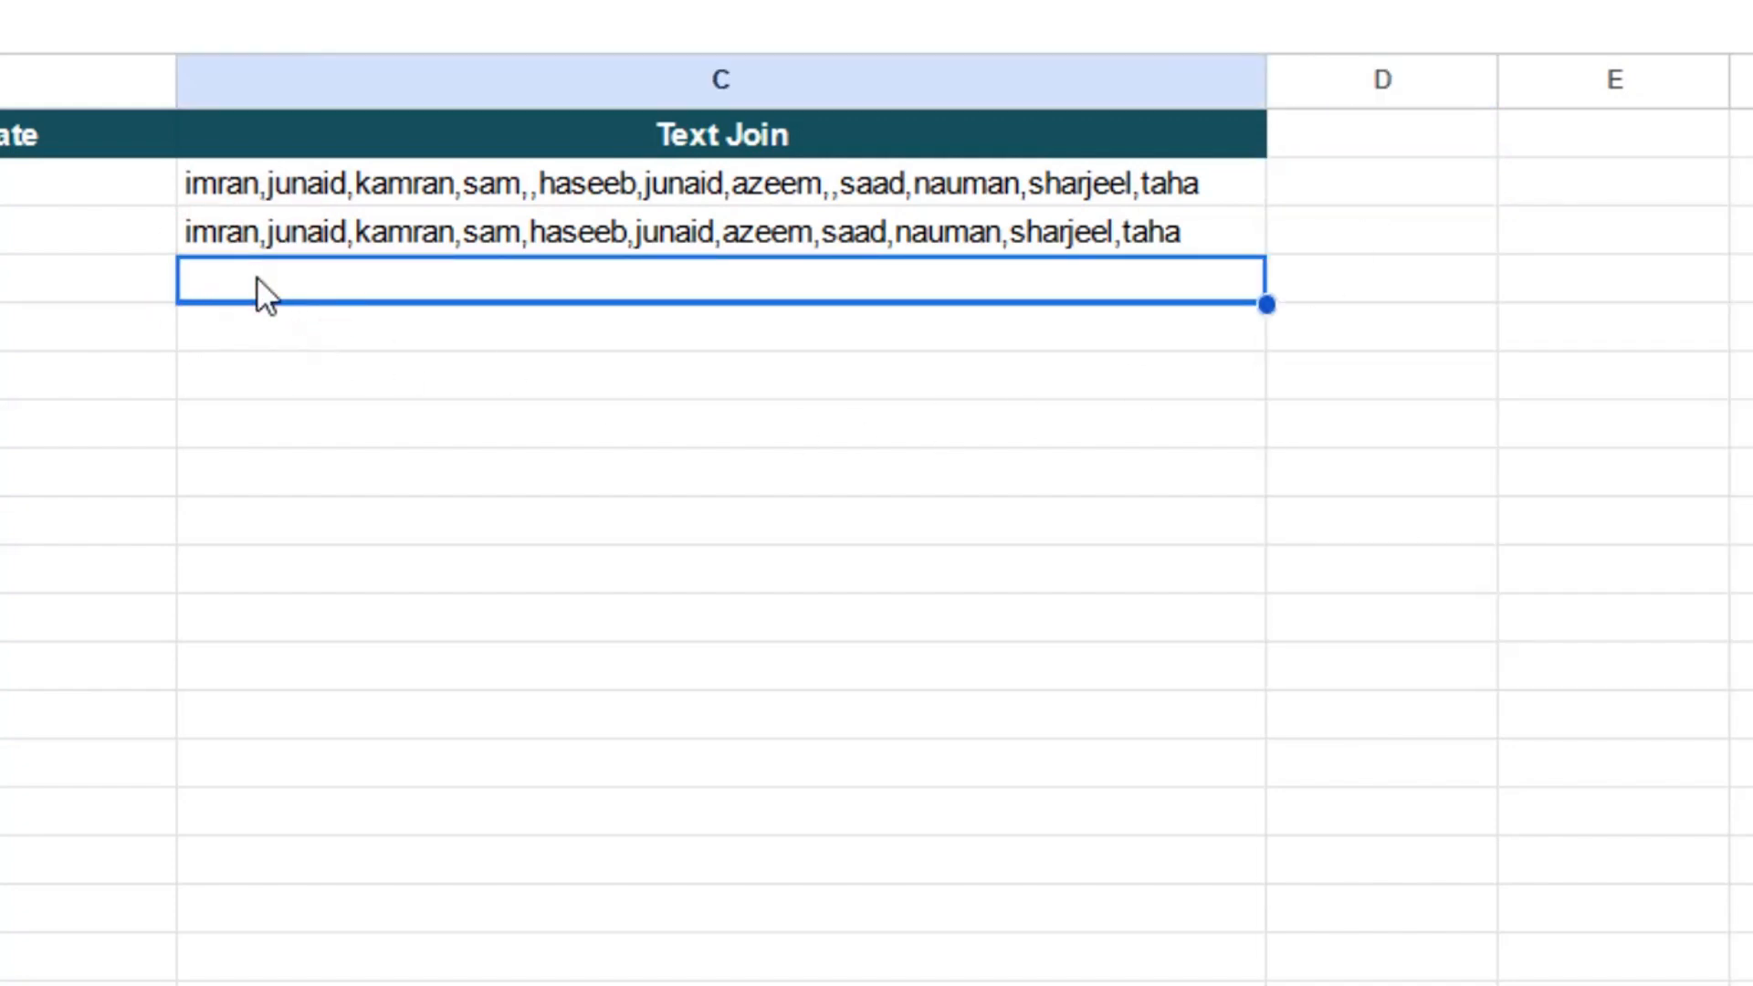
{"action": "type", "text": "=text"}
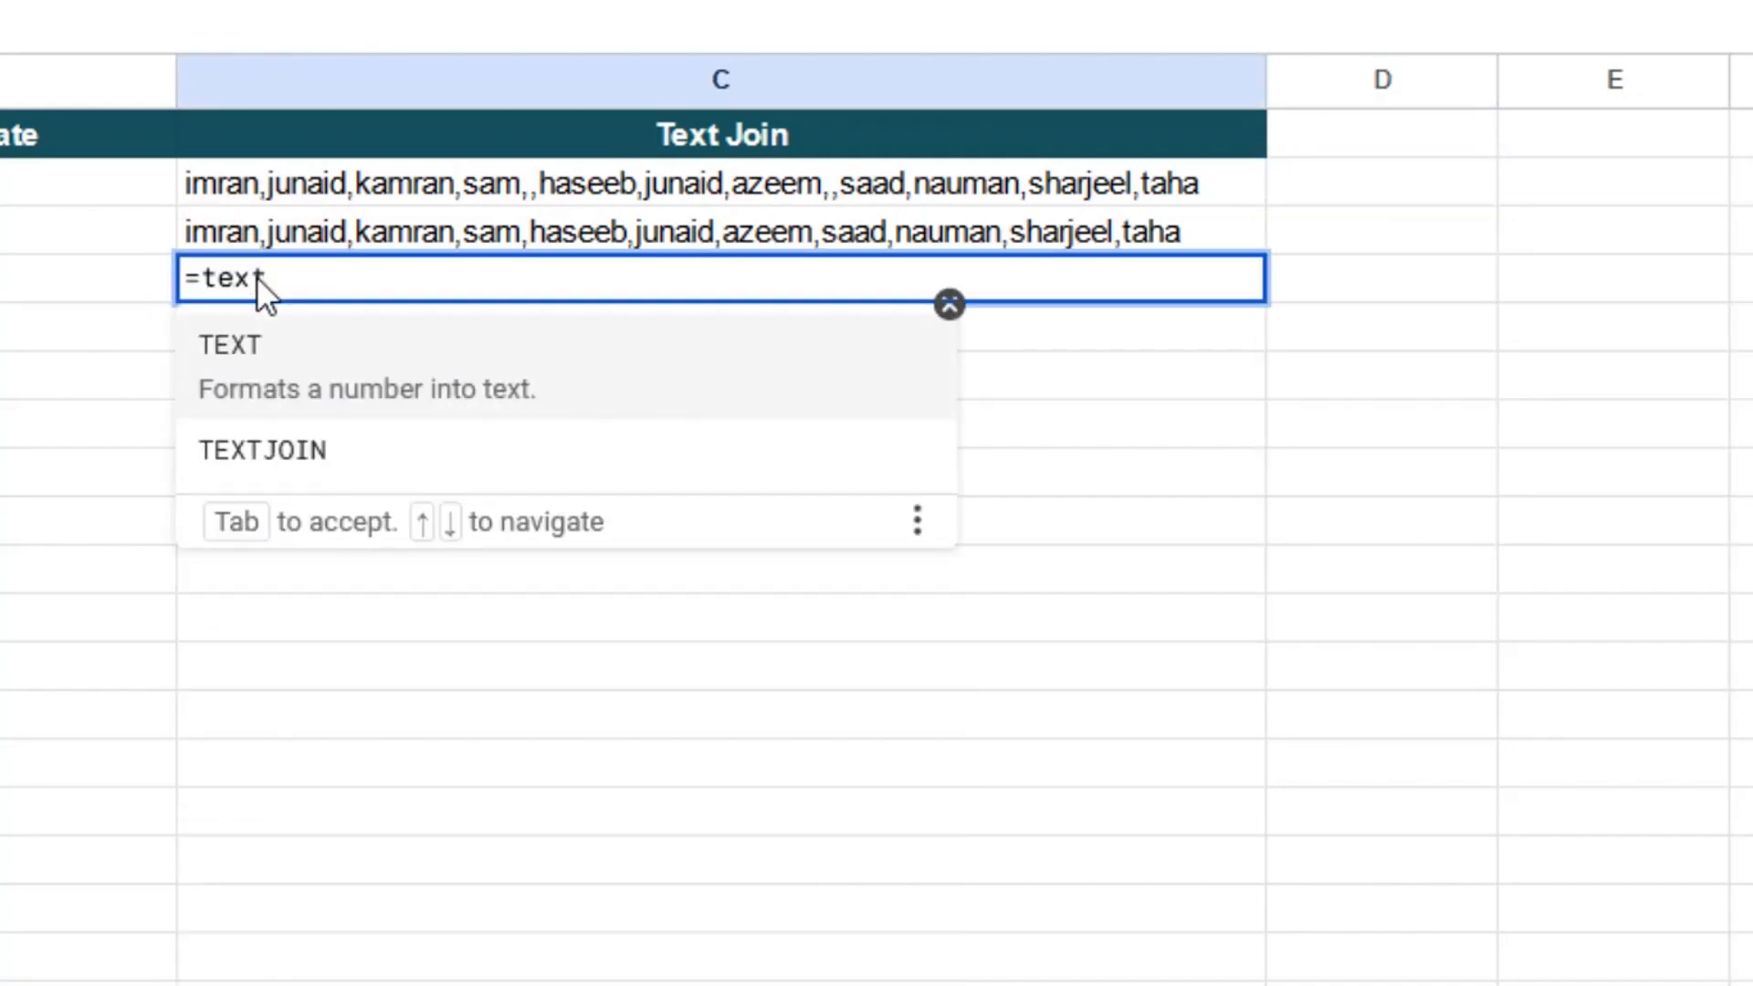
{"action": "type", "text": "joi"}
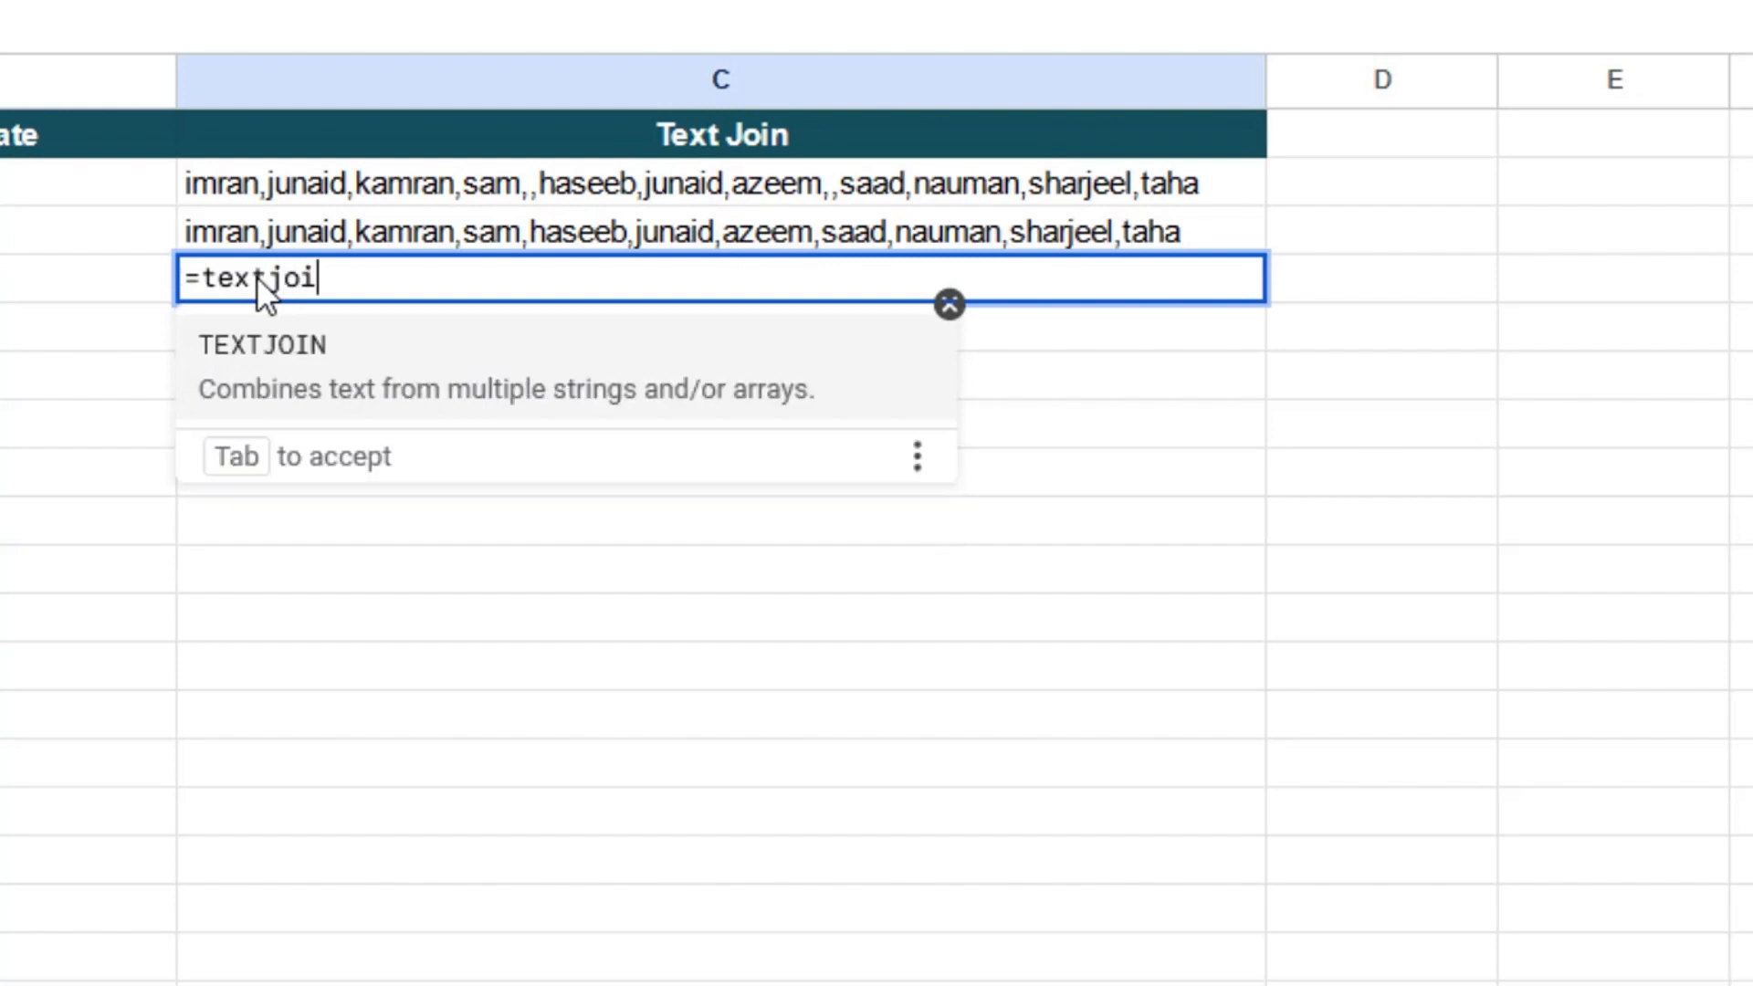
{"action": "type", "text": "j"}
{"action": "key", "text": "BackSpace"}
{"action": "type", "text": "n"}
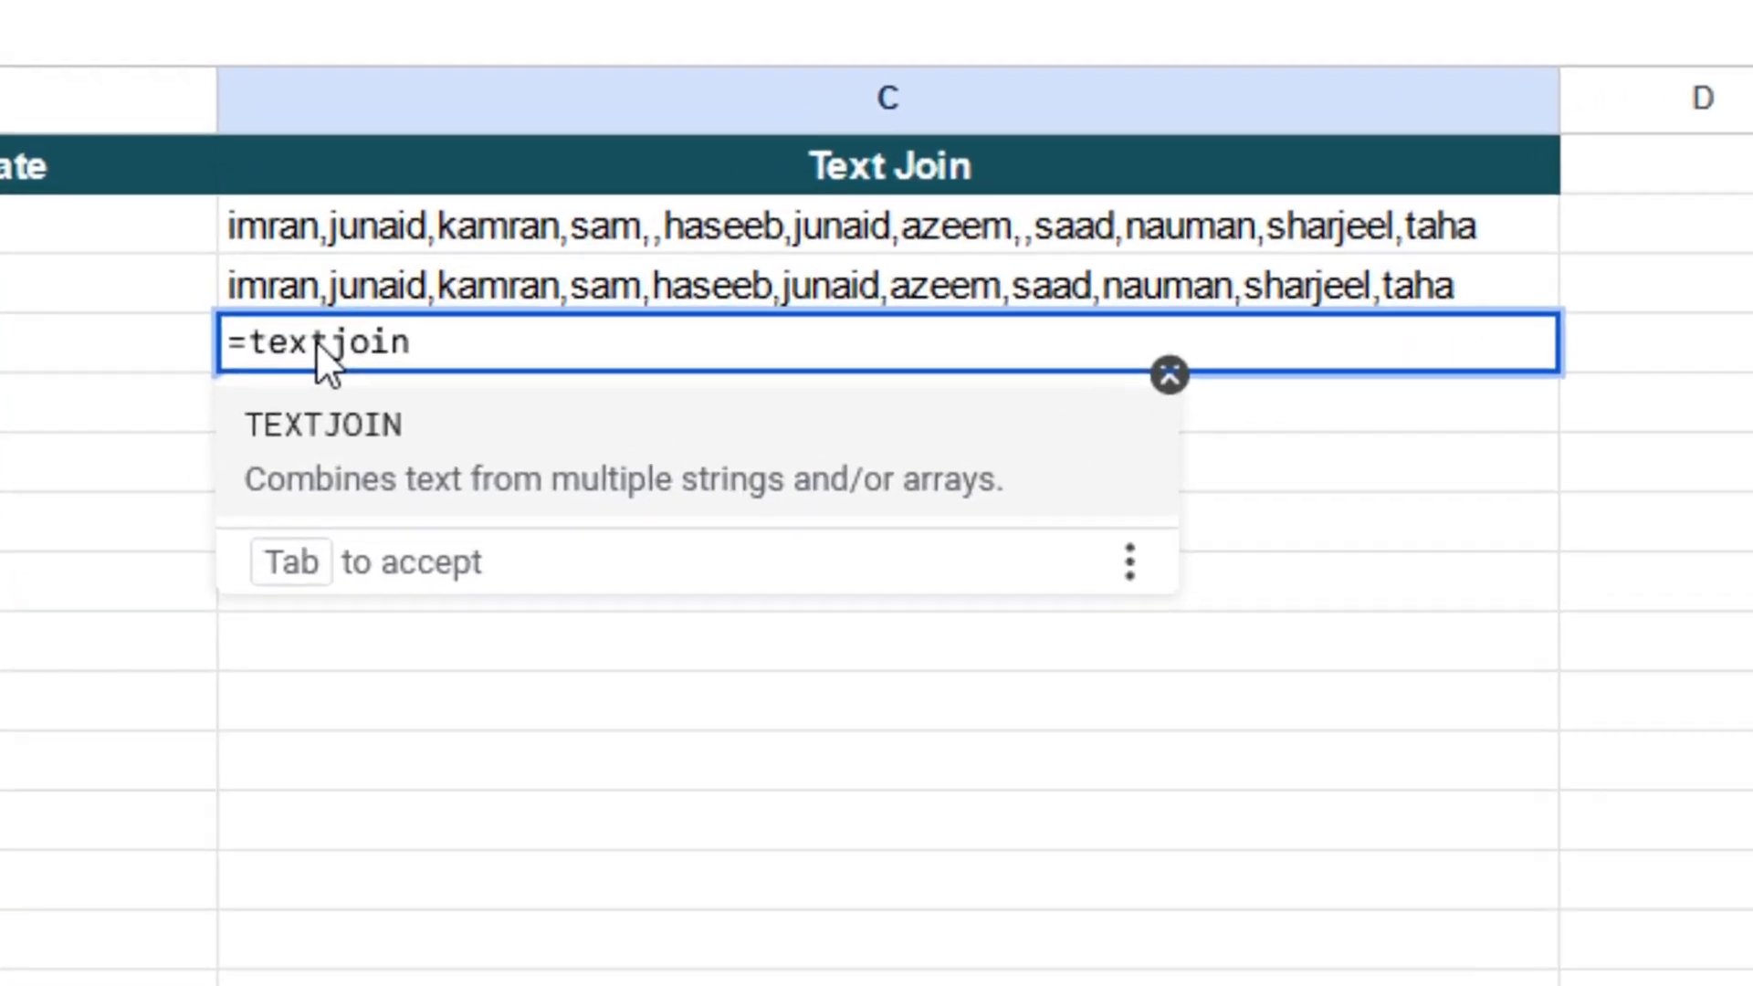
{"action": "key", "text": "Tab"}
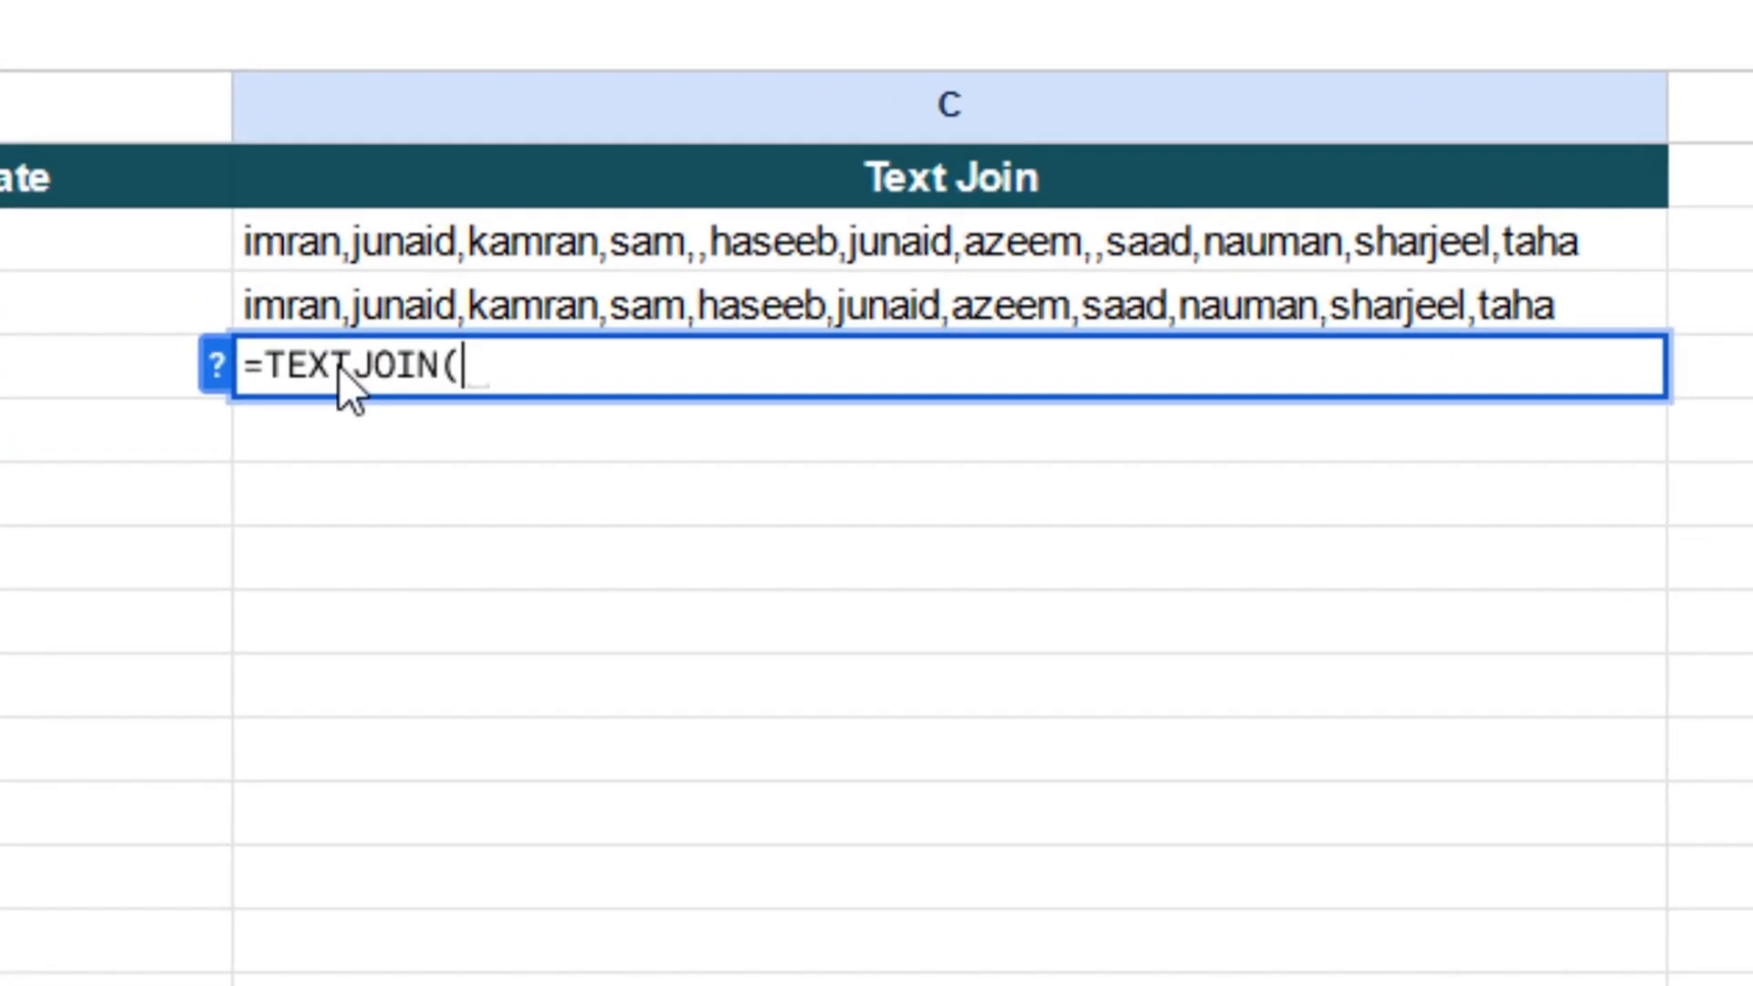
{"action": "type", "text": "\",\",TRUE"}
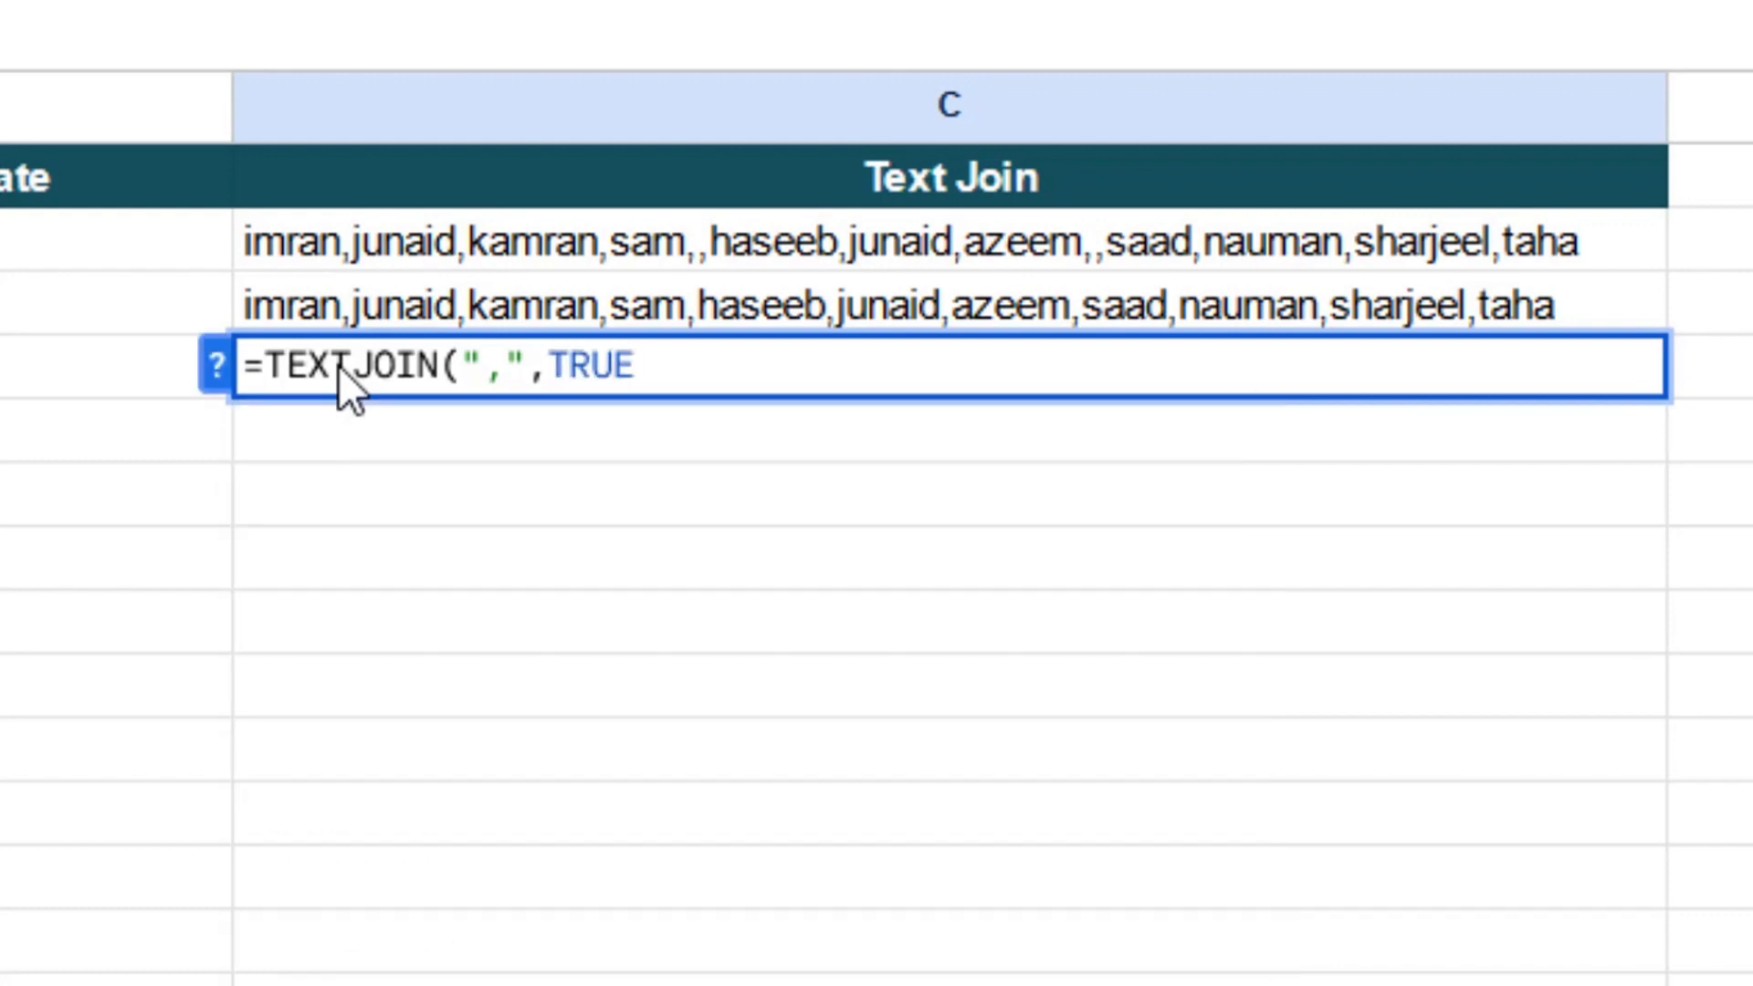
- Complete the C4 formula with SORT(A2:A14,1,1) as the text argument, giving =TEXTJOIN(",",TRUE,SORT(A2:A14,1,1))
{"action": "type", "text": ",sort"}
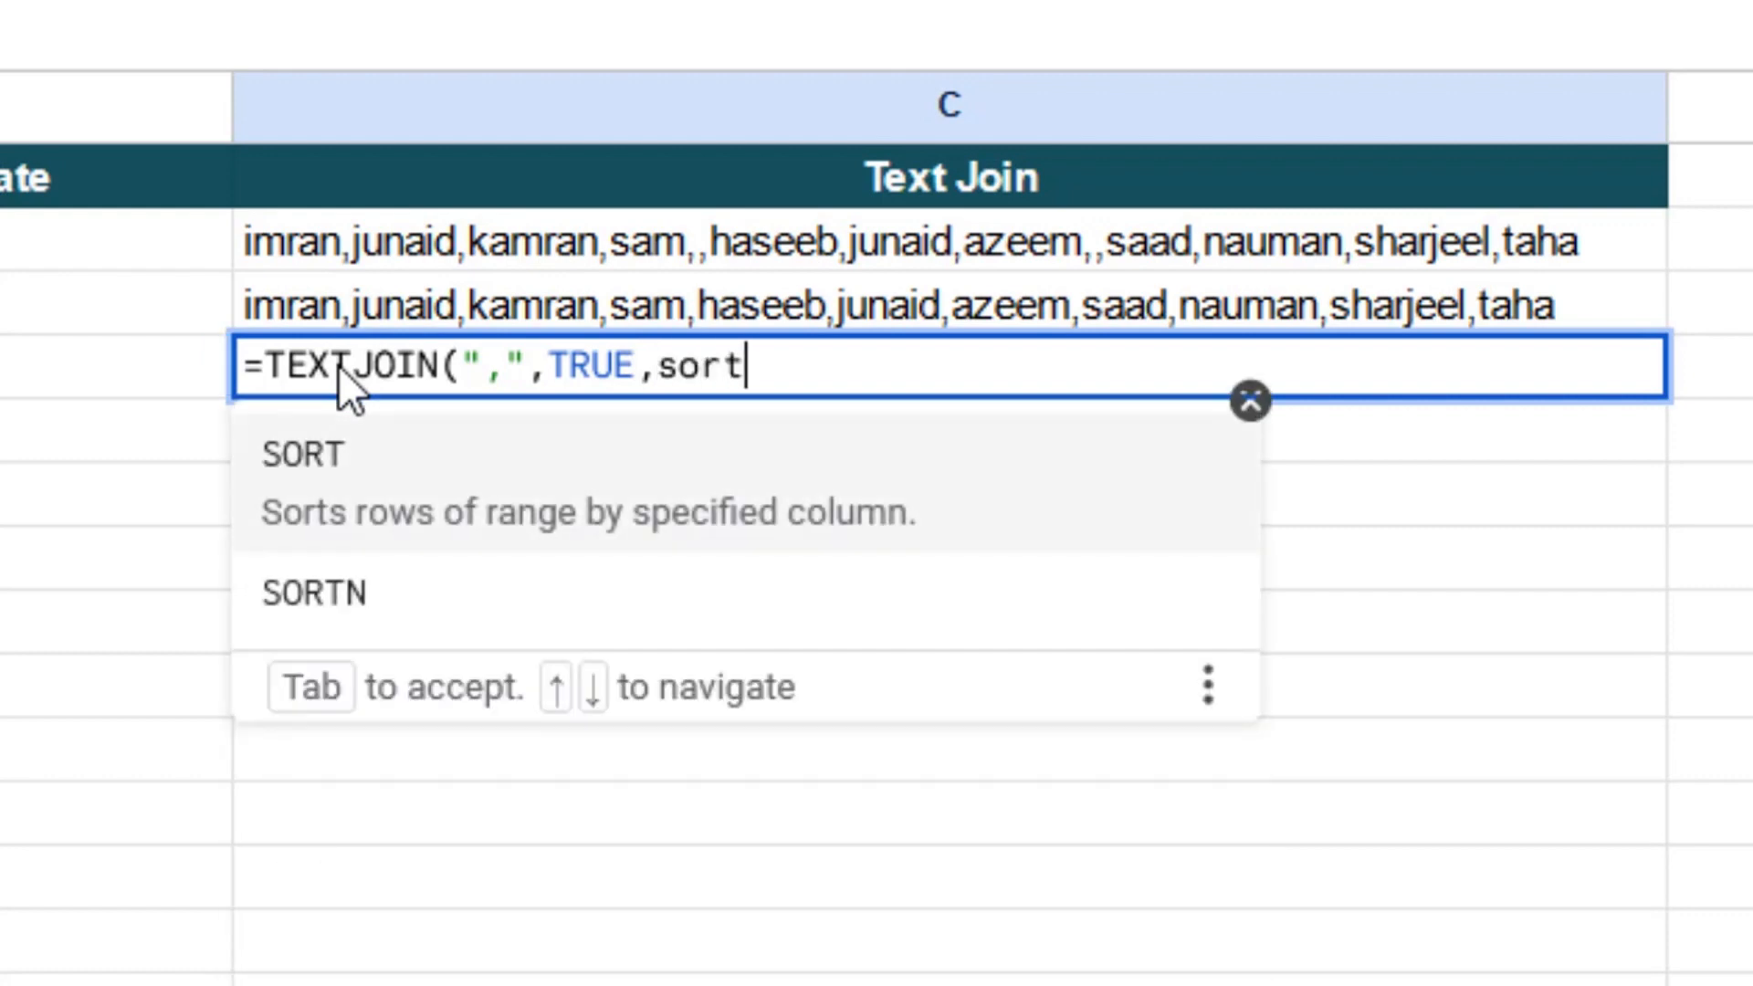
{"action": "key", "text": "Tab"}
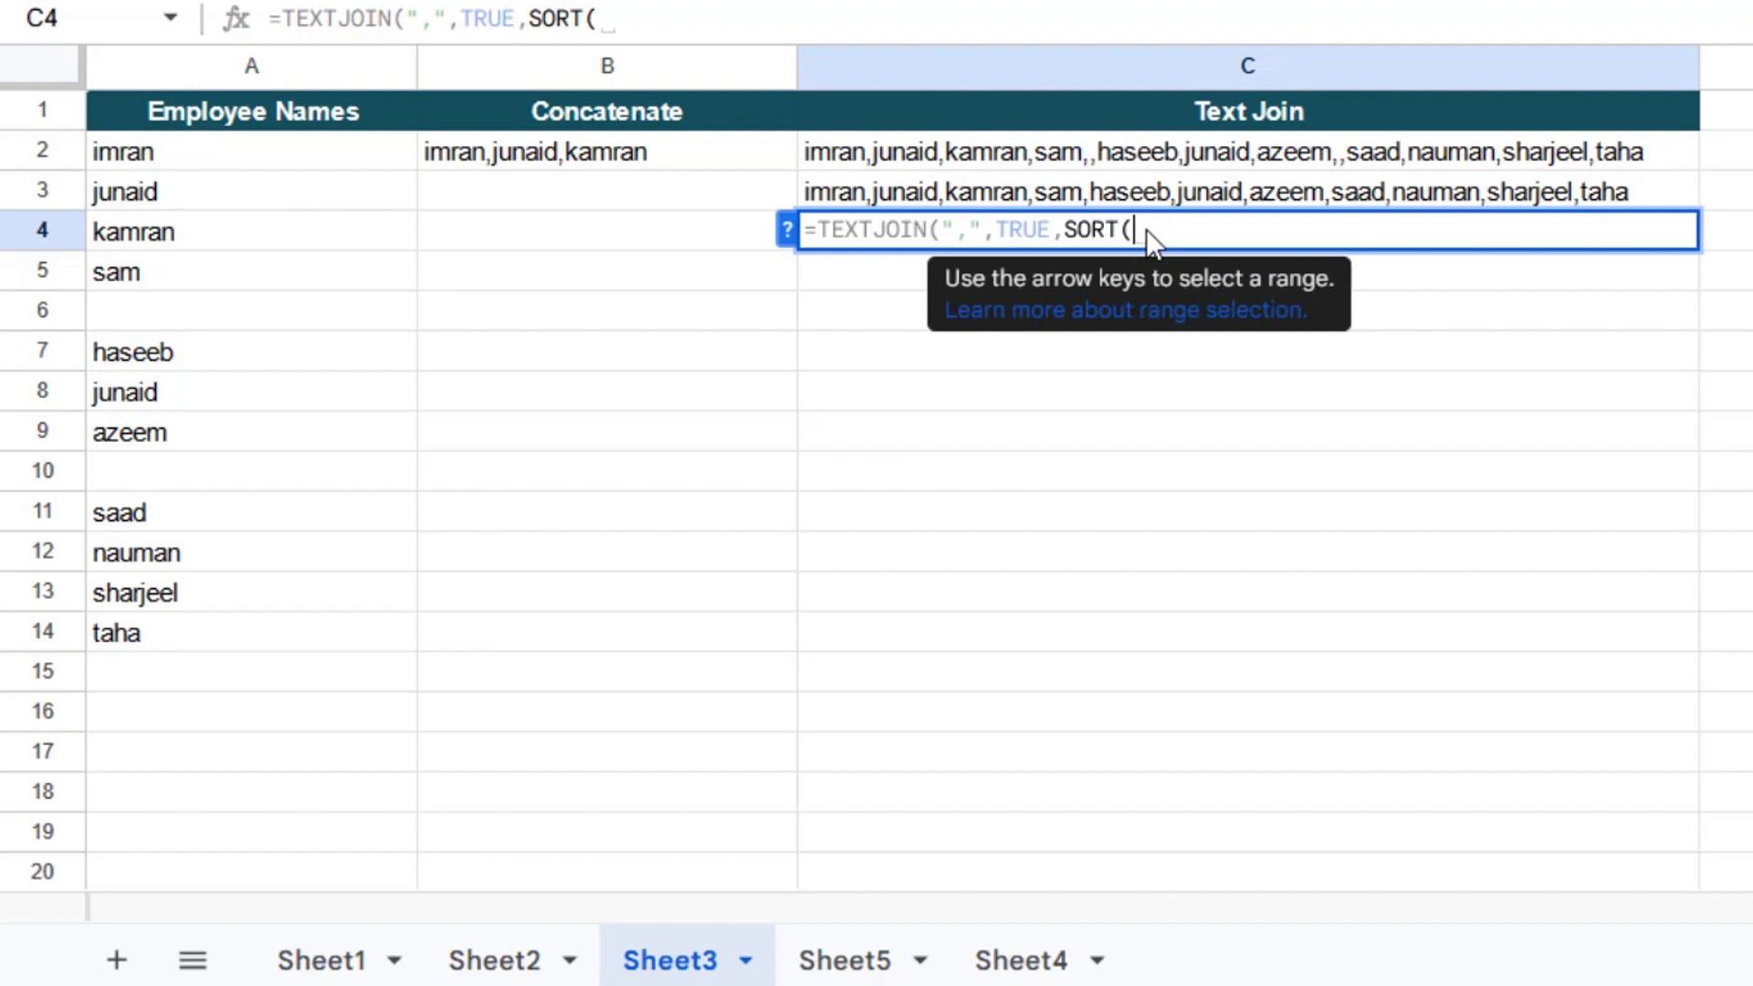
{"action": "left_click_drag", "start_coordinate": [238, 164], "coordinate": [230, 623]}
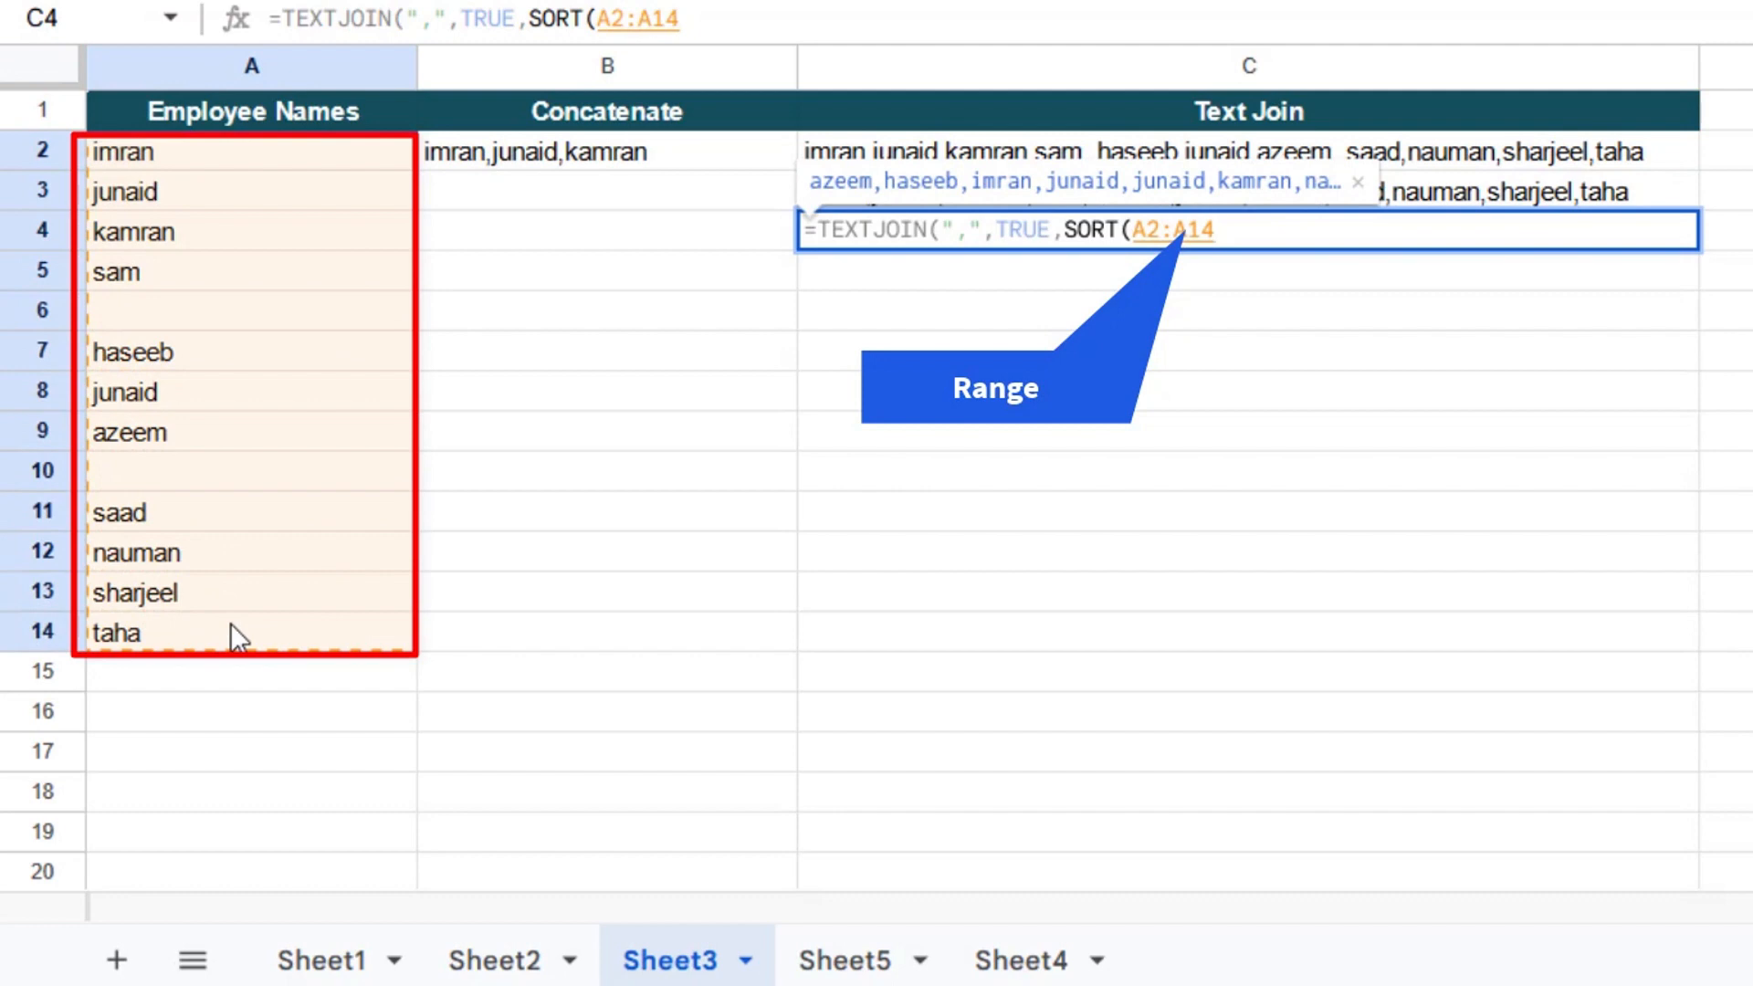
{"action": "type", "text": ","}
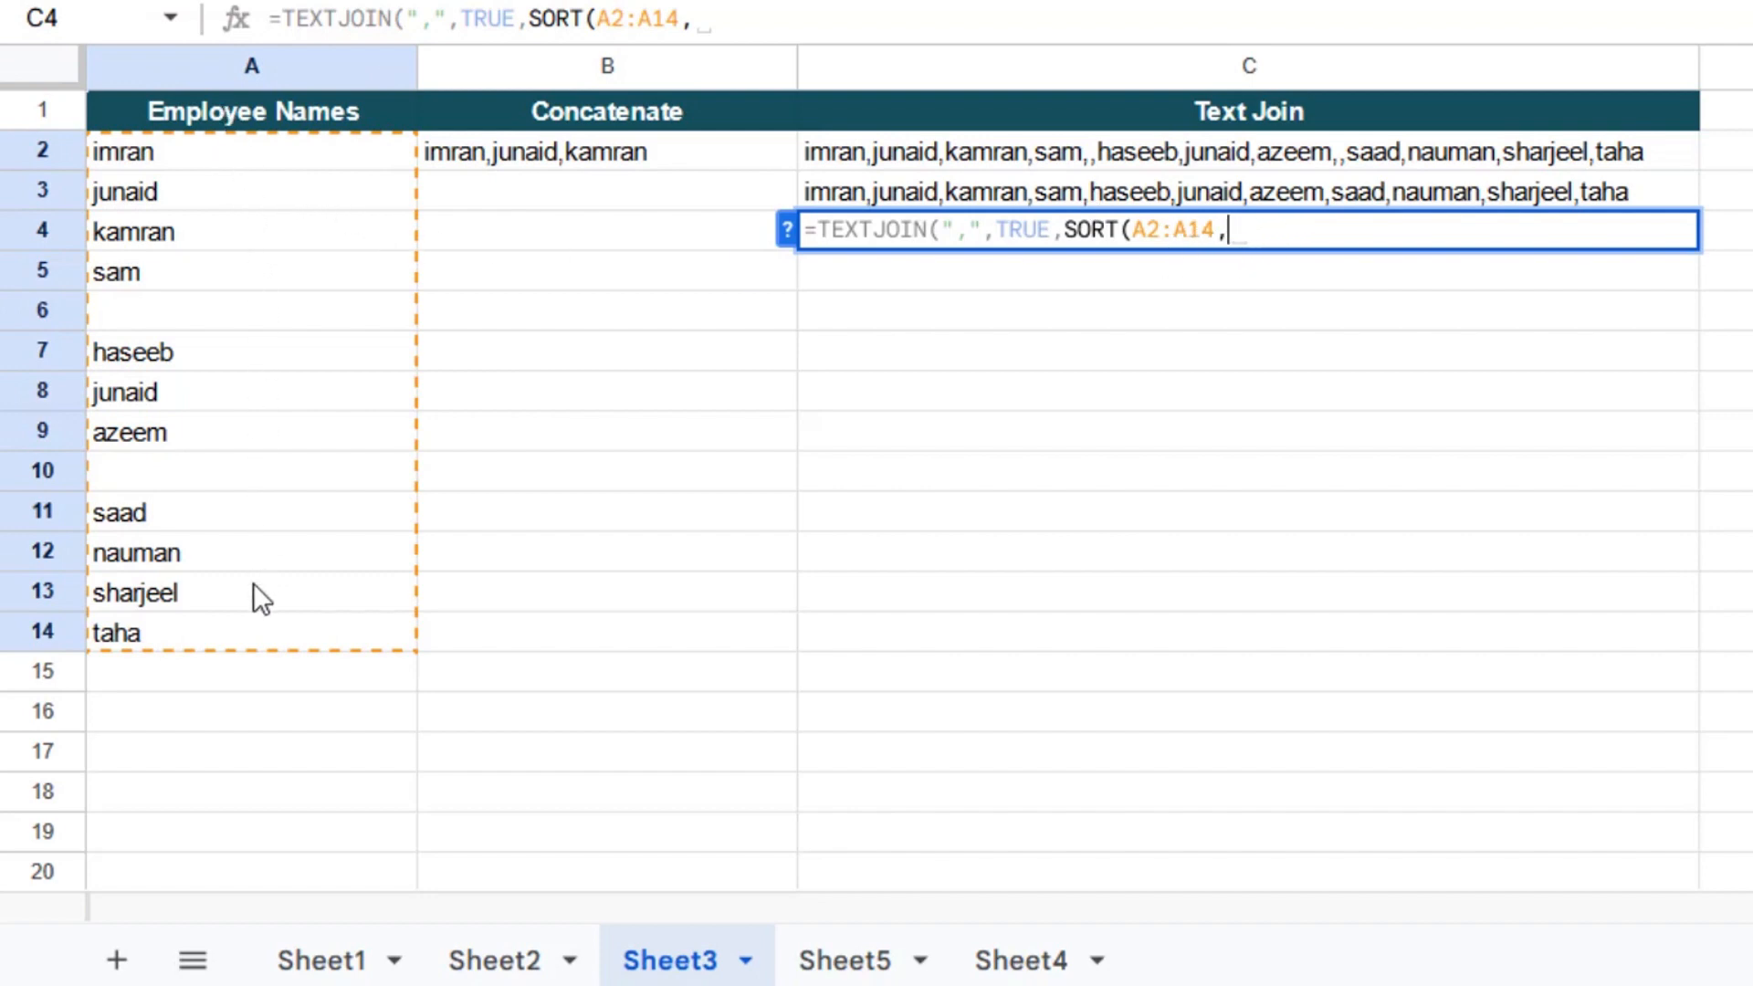
{"action": "type", "text": "1,"}
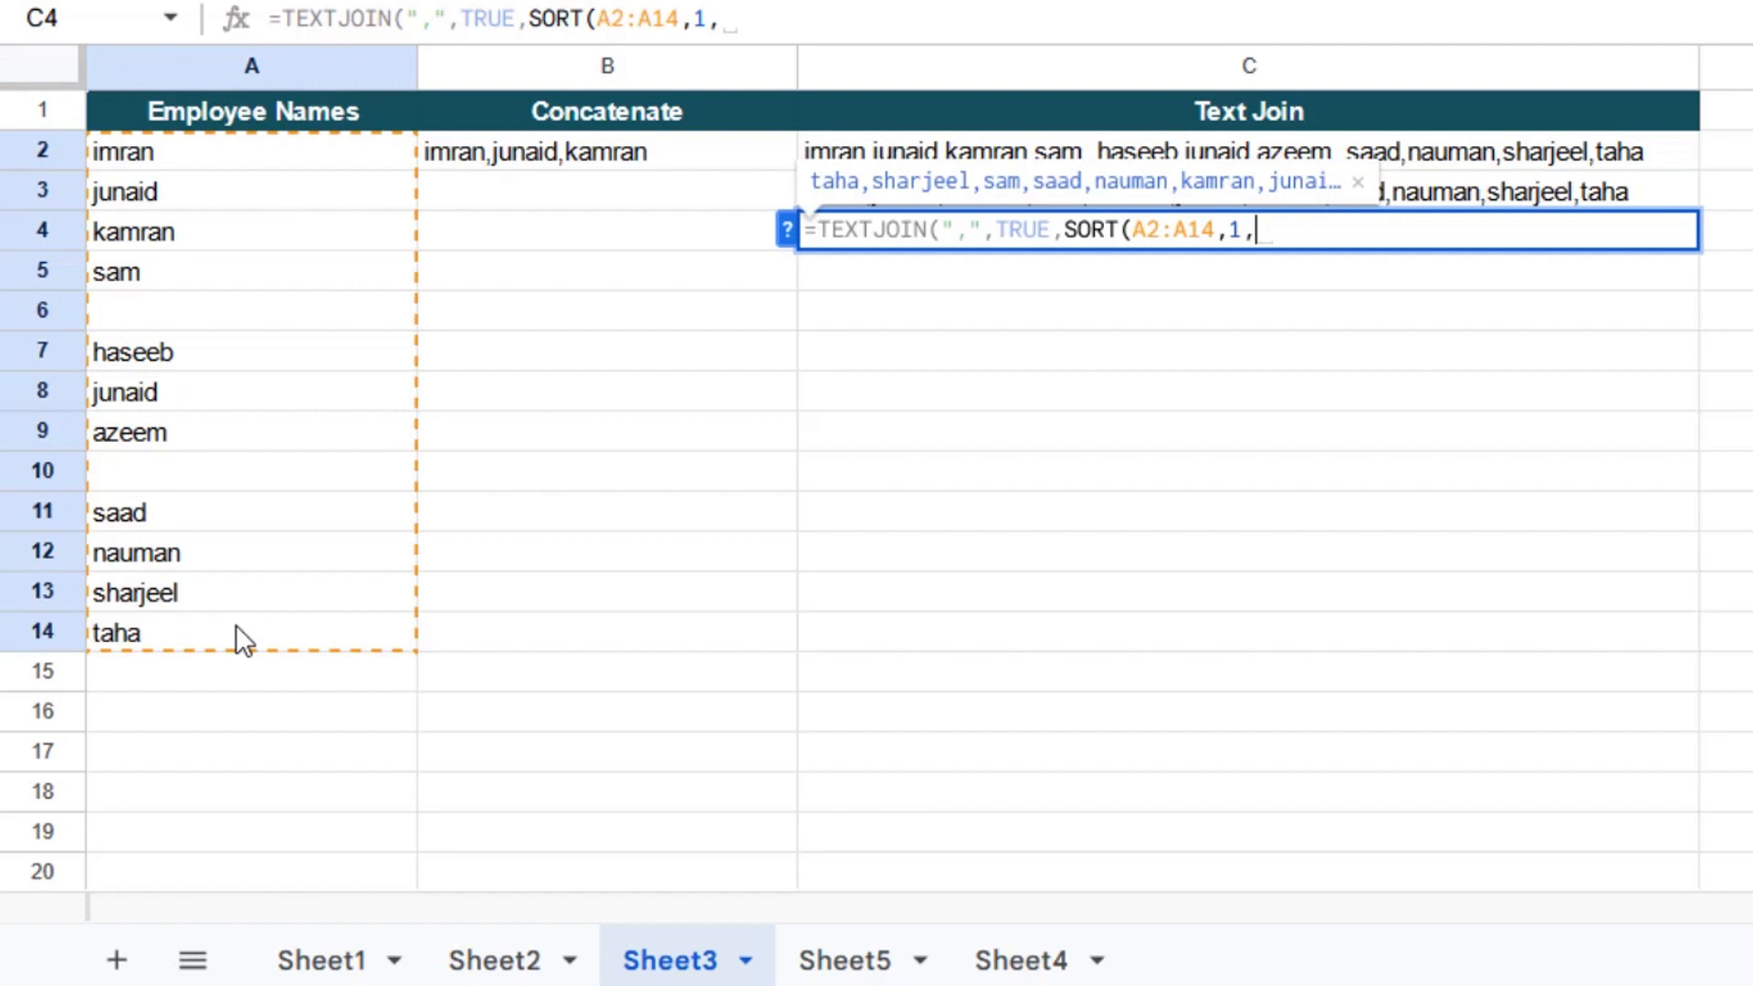
{"action": "type", "text": "1"}
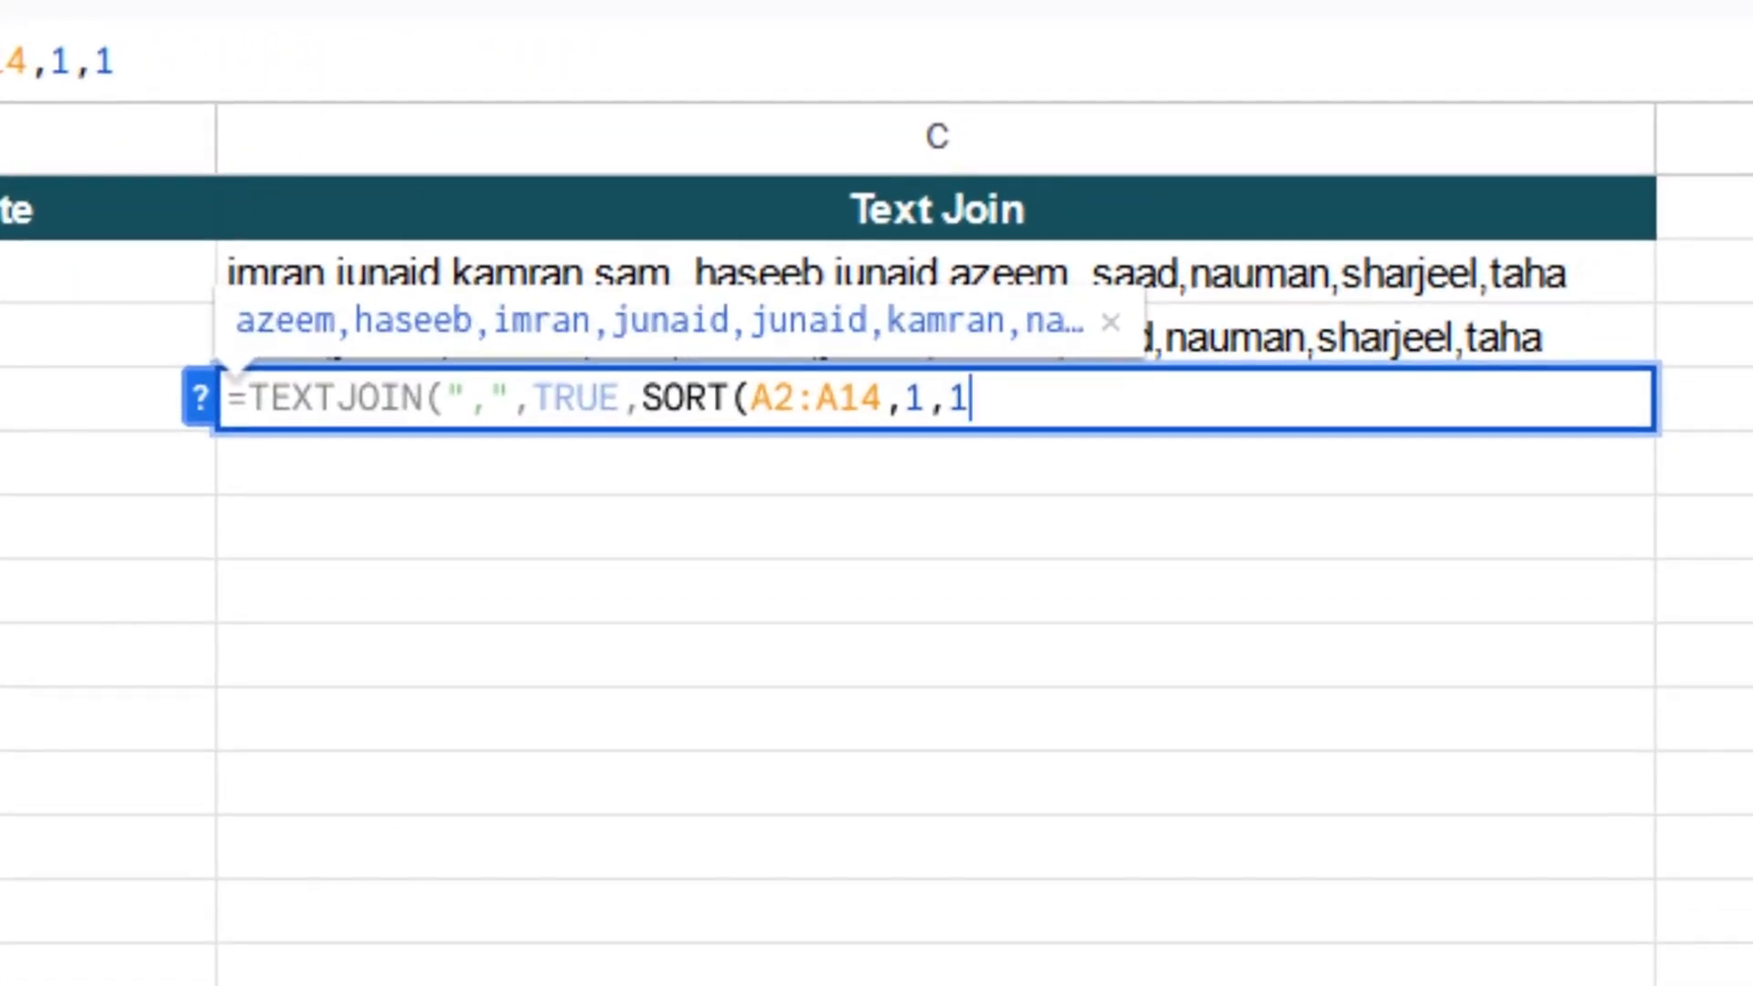
{"action": "type", "text": "))"}
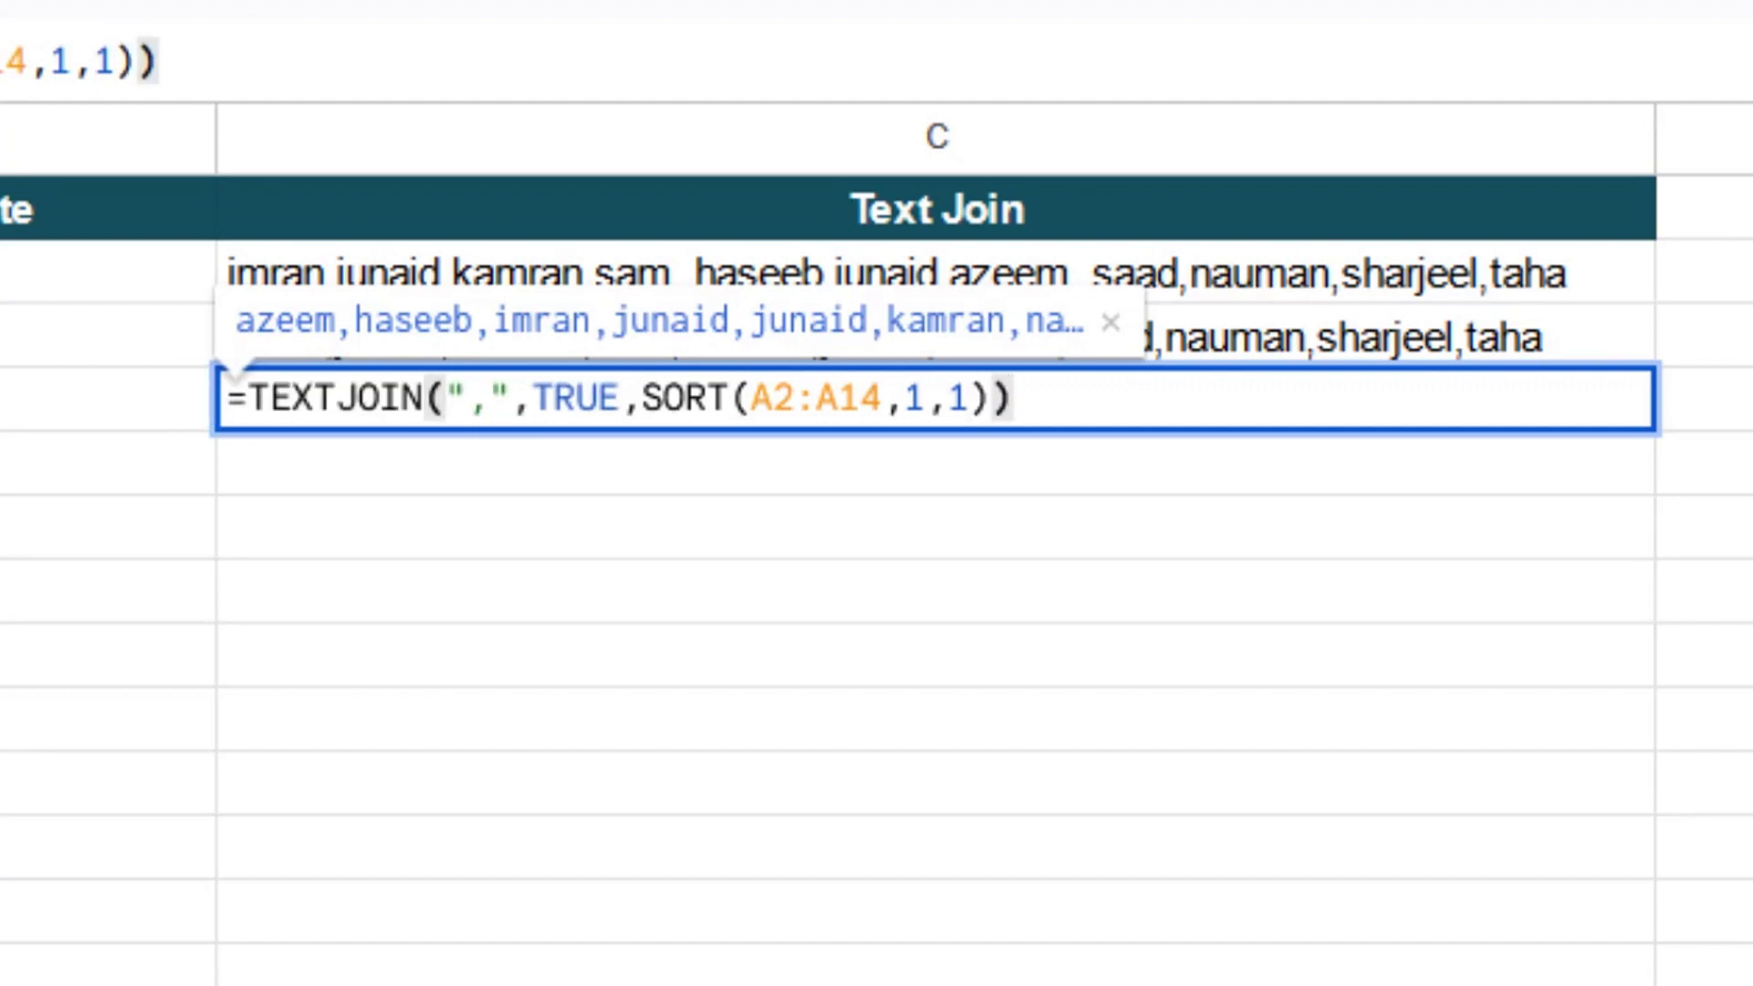
{"action": "key", "text": "Return"}
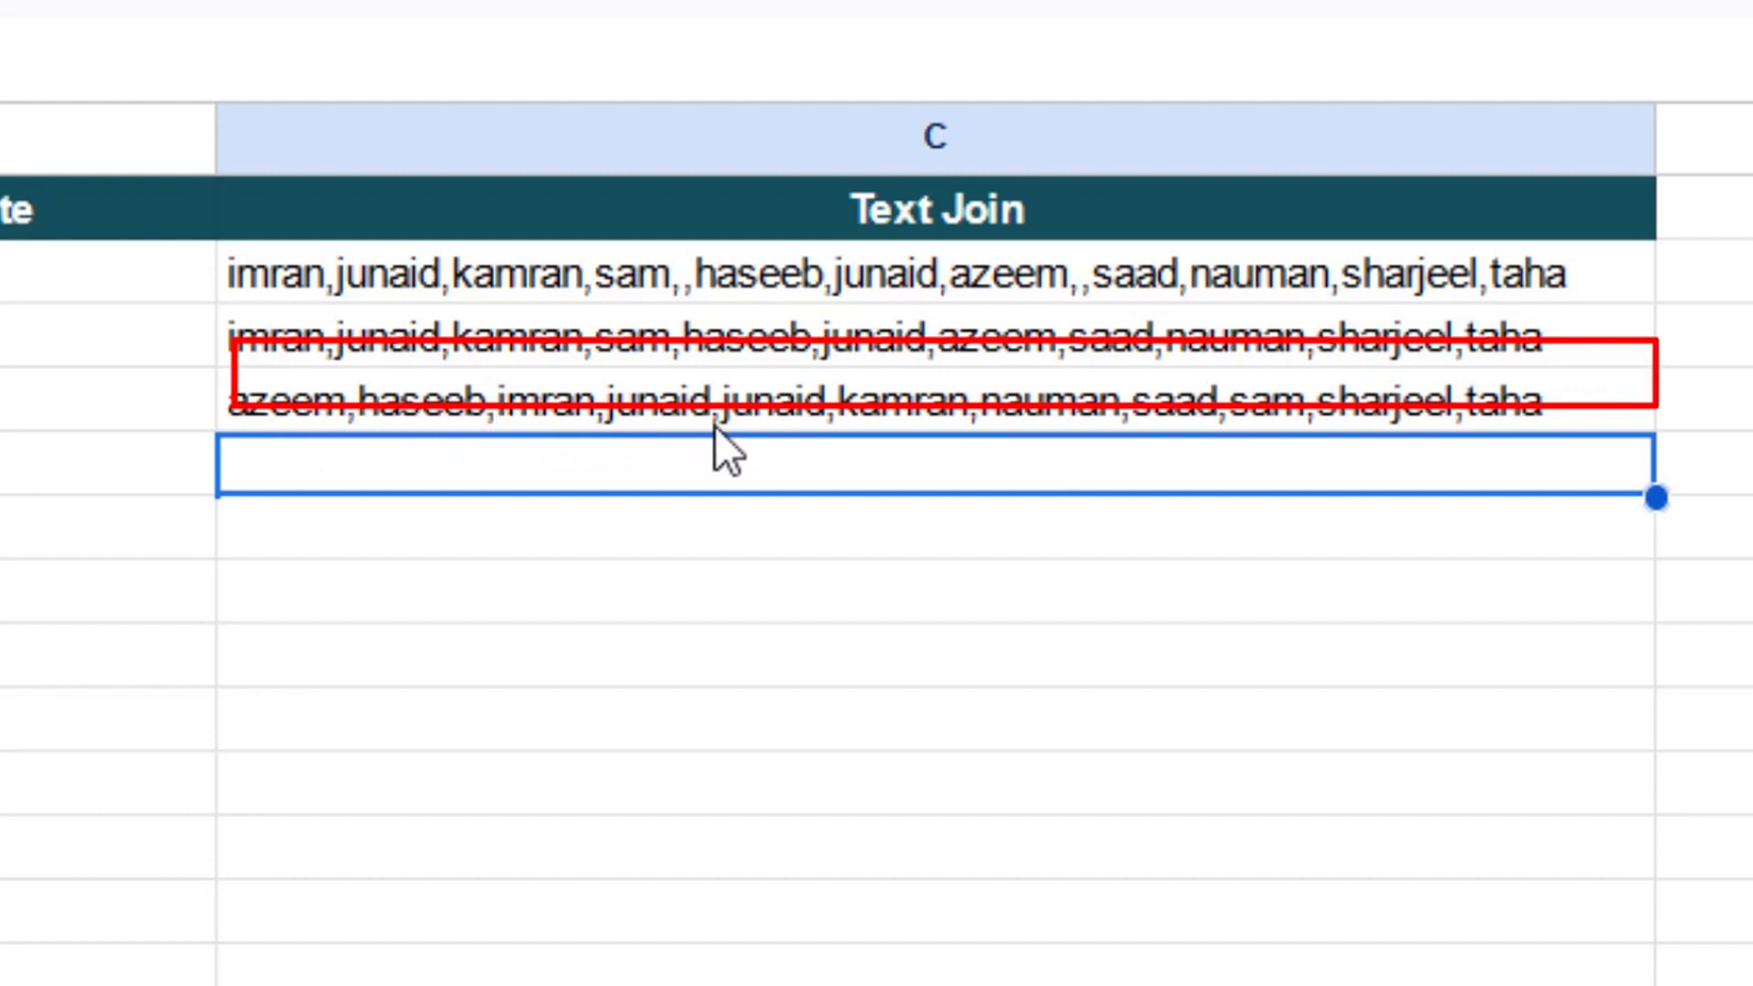
{"action": "left_click", "coordinate": [1521, 414]}
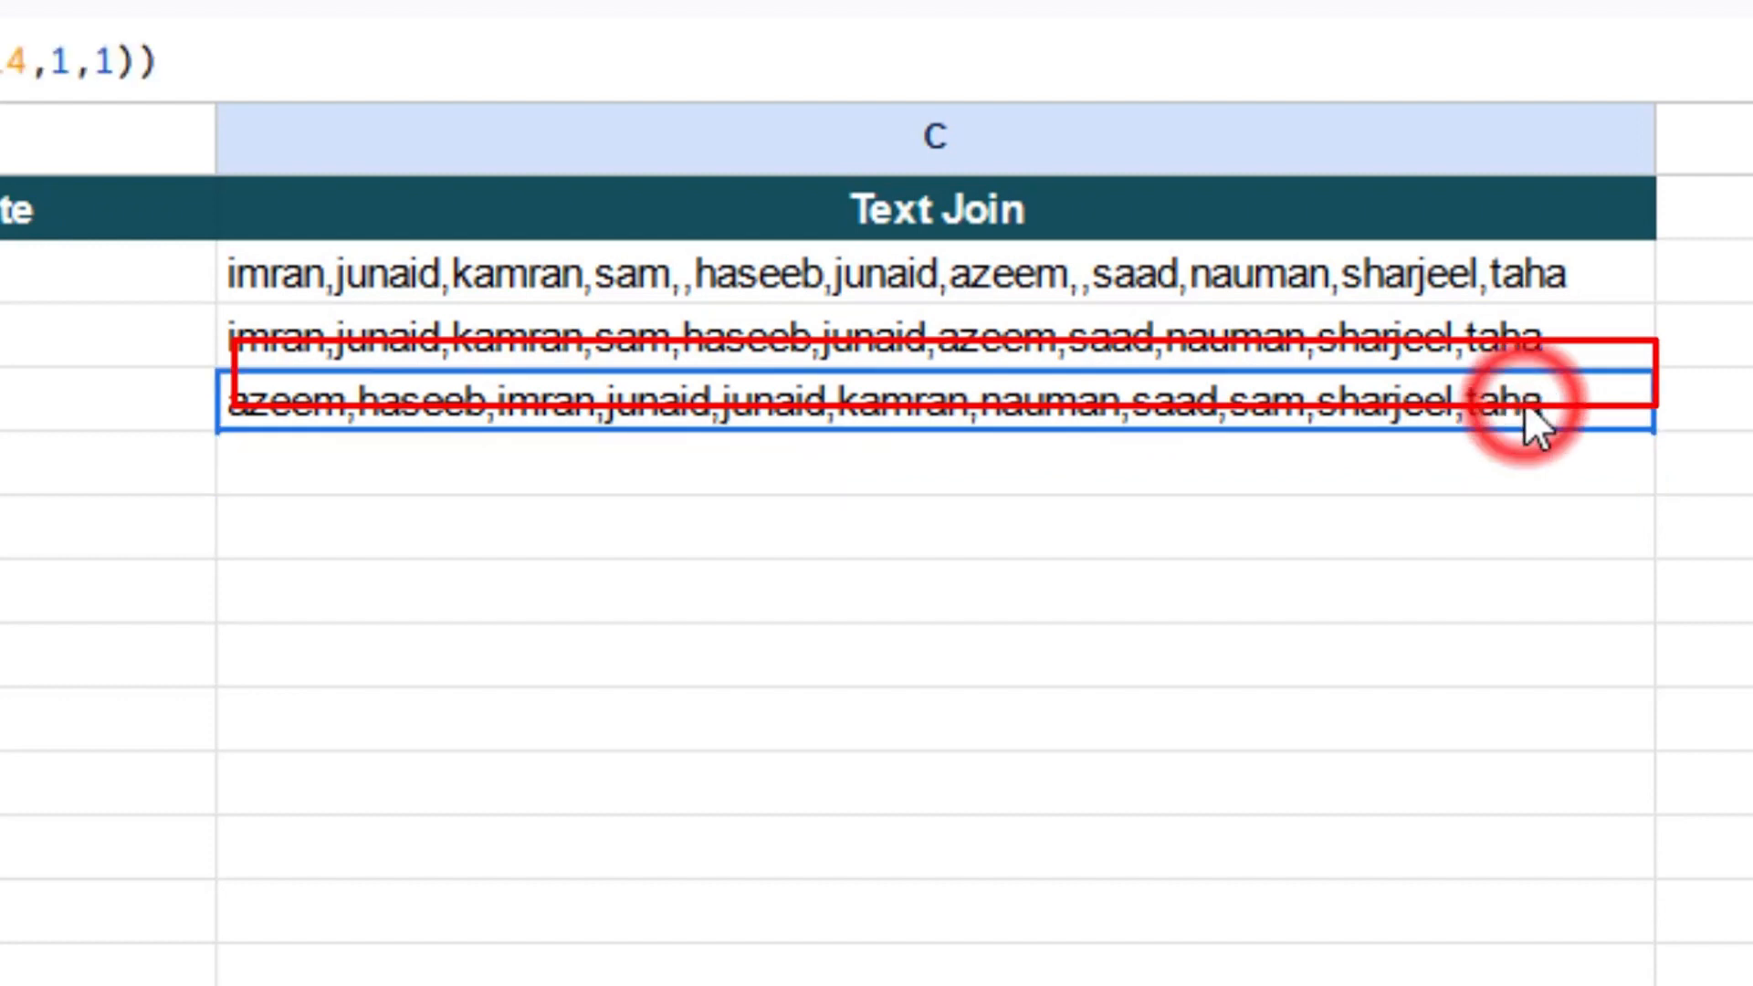
- Start a TEXTJOIN formula in C5 with "," as the delimiter and TRUE as the ignore-blank argument
{"action": "left_click", "coordinate": [595, 480]}
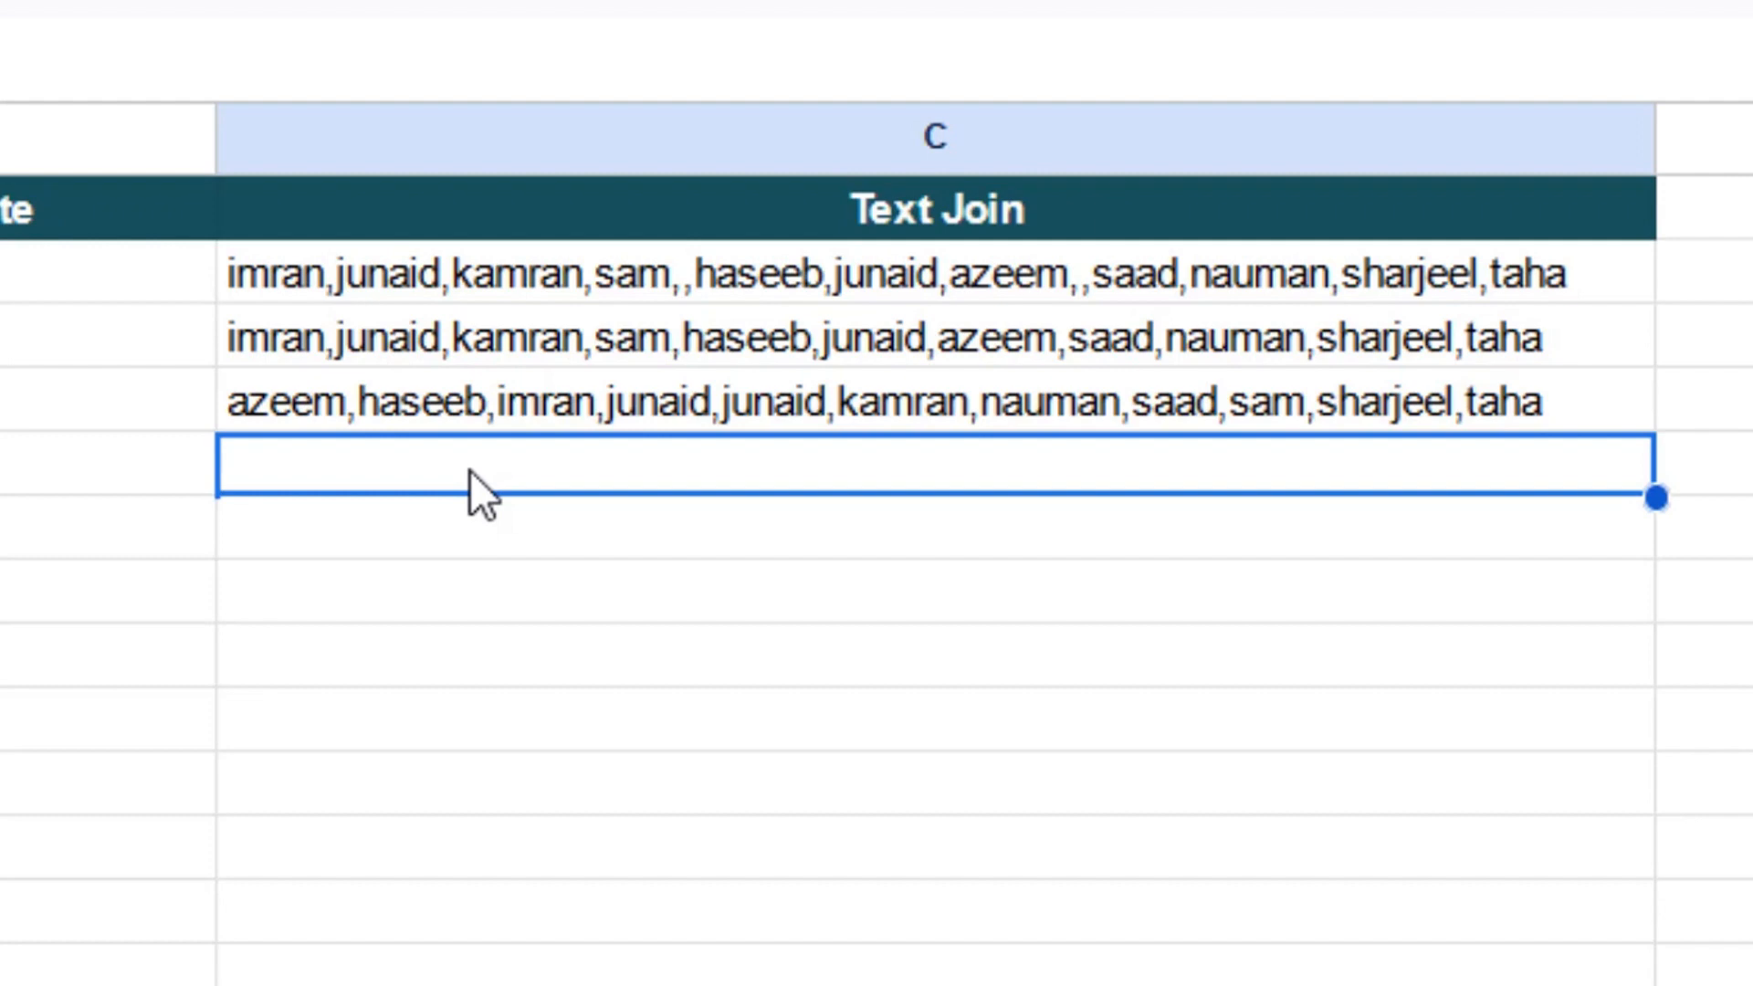
{"action": "type", "text": "="}
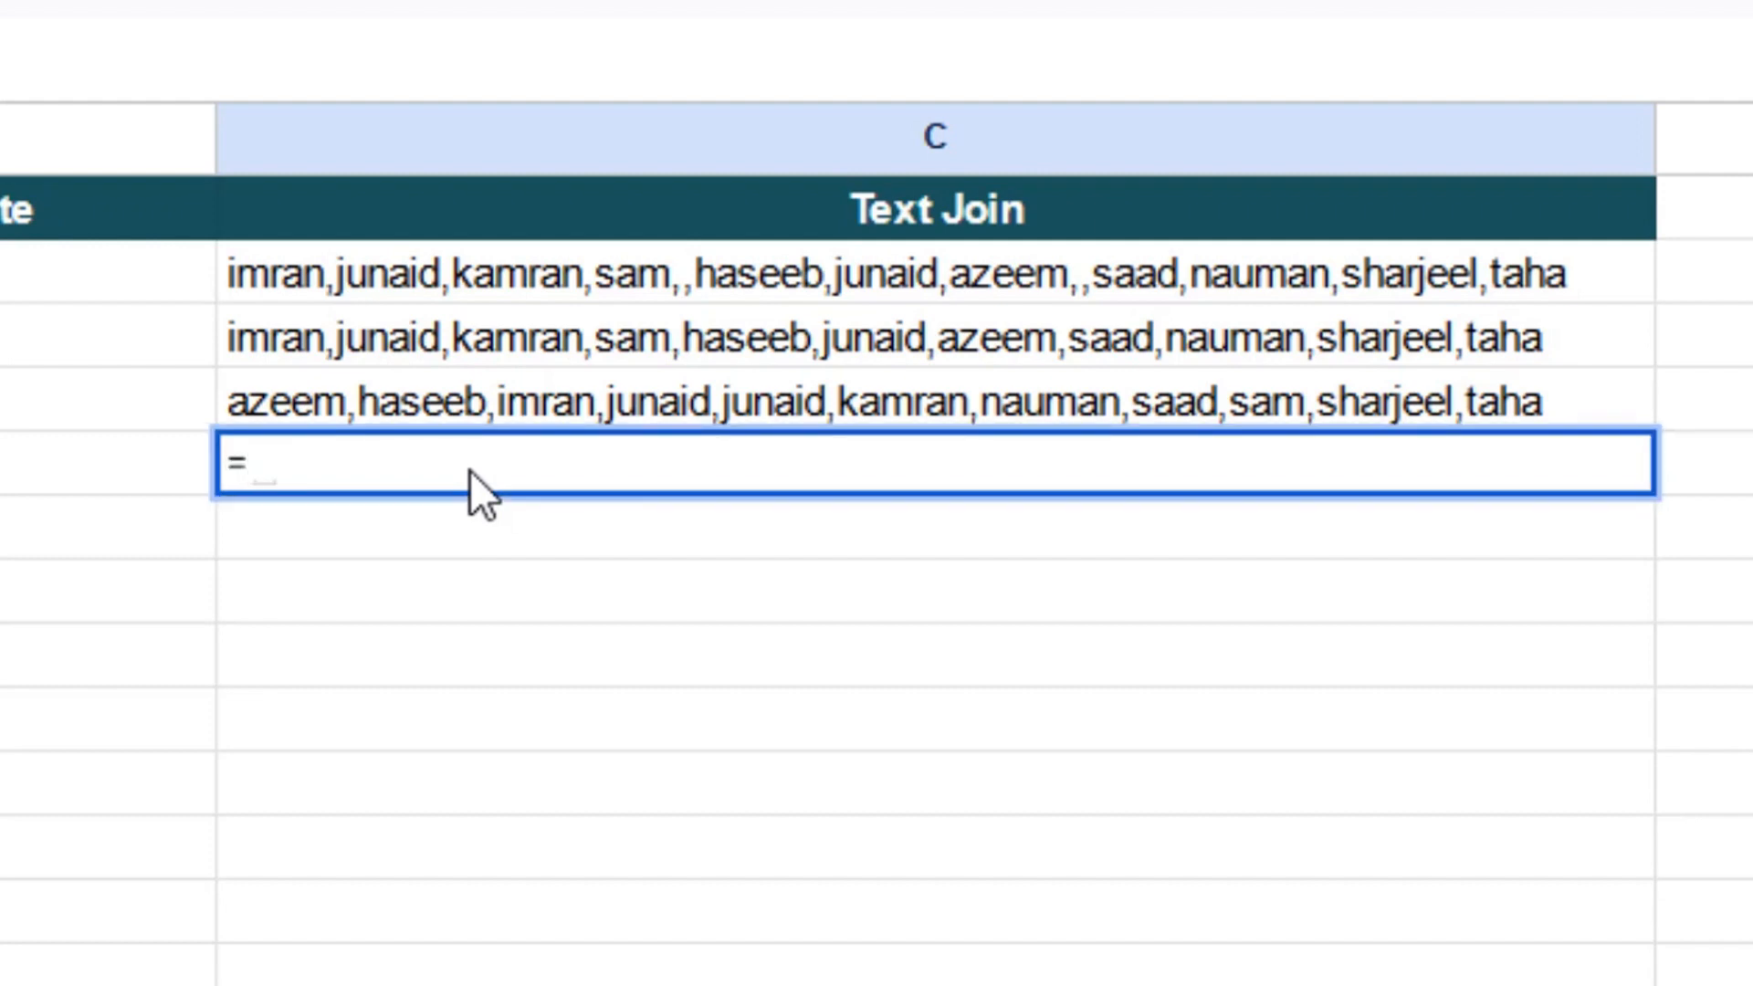
{"action": "type", "text": "textjpo"}
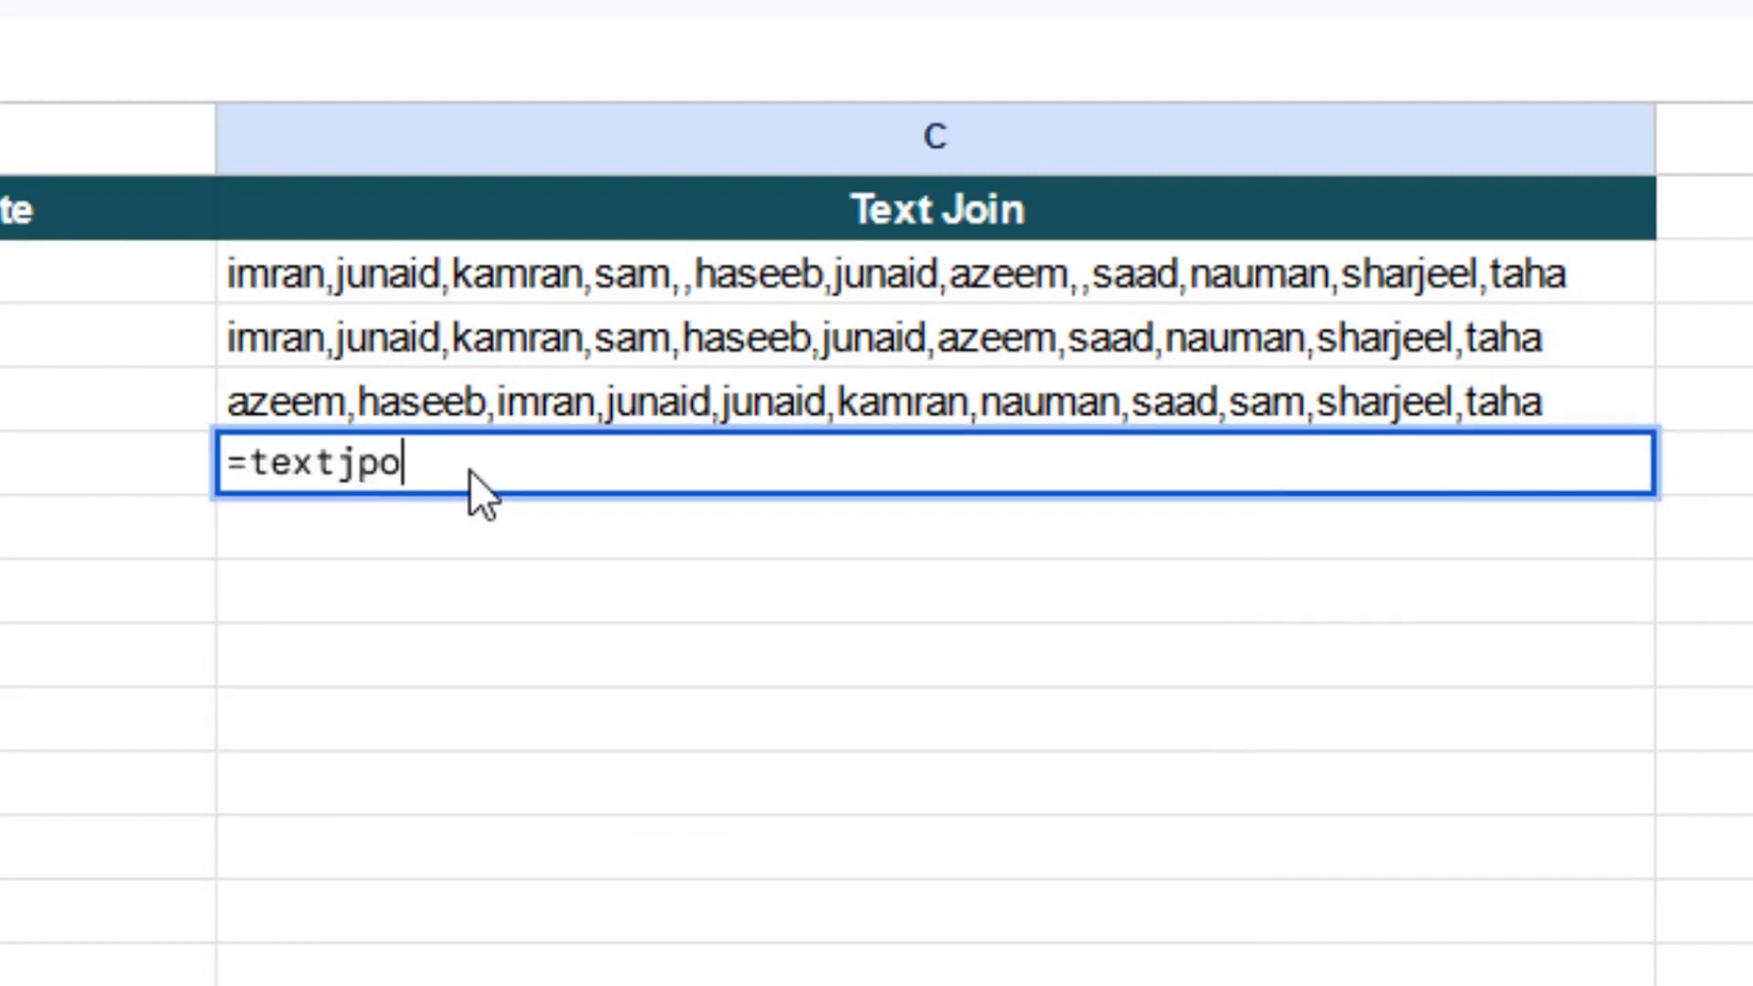
{"action": "key", "text": "BackSpace"}
{"action": "key", "text": "BackSpace"}
{"action": "type", "text": "oin"}
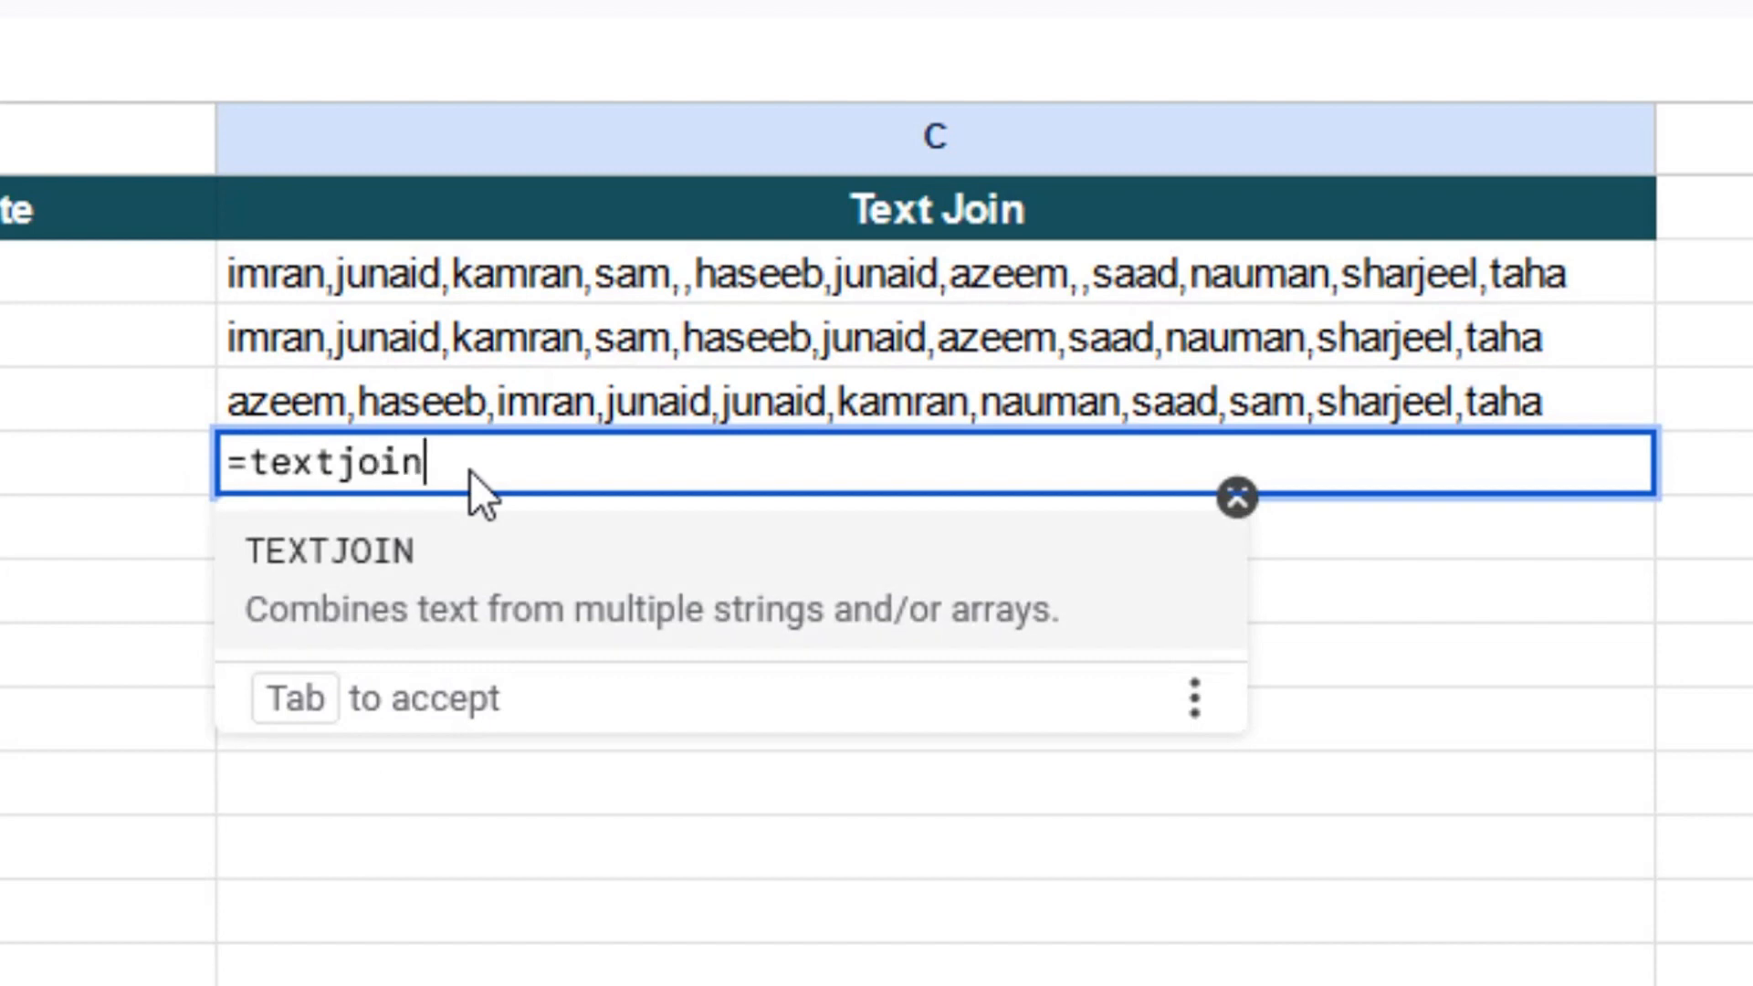
{"action": "key", "text": "Tab"}
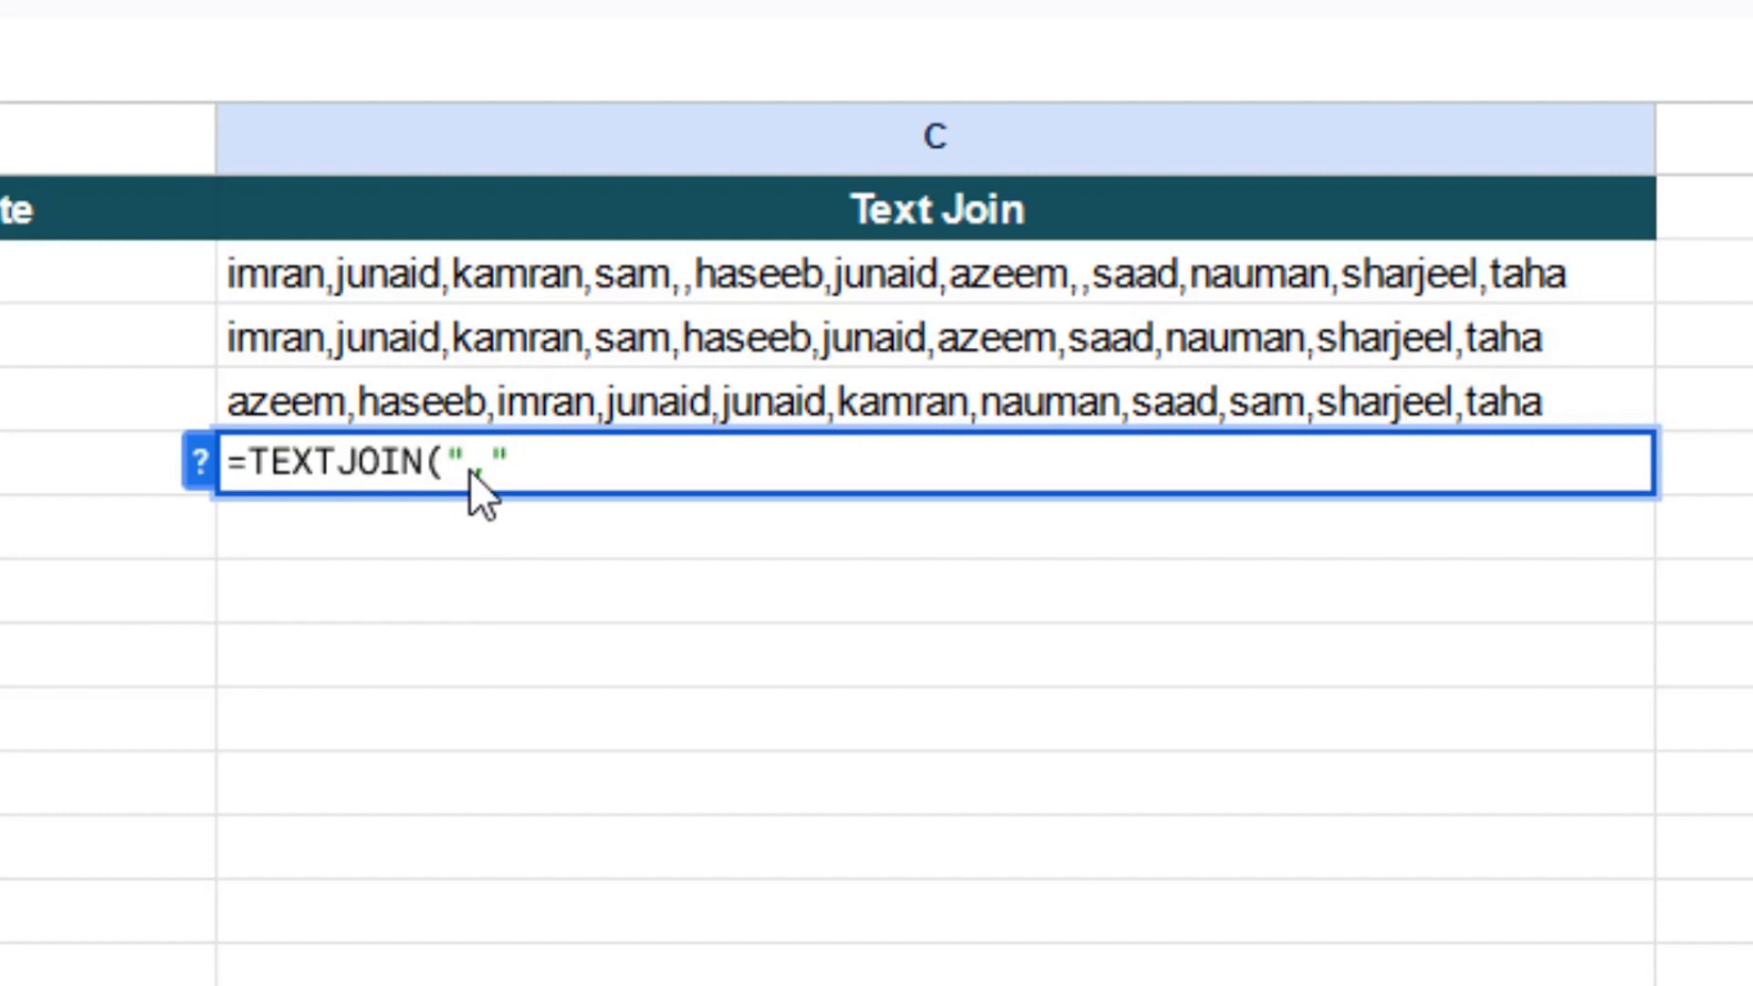
{"action": "type", "text": "\",\",TRU"}
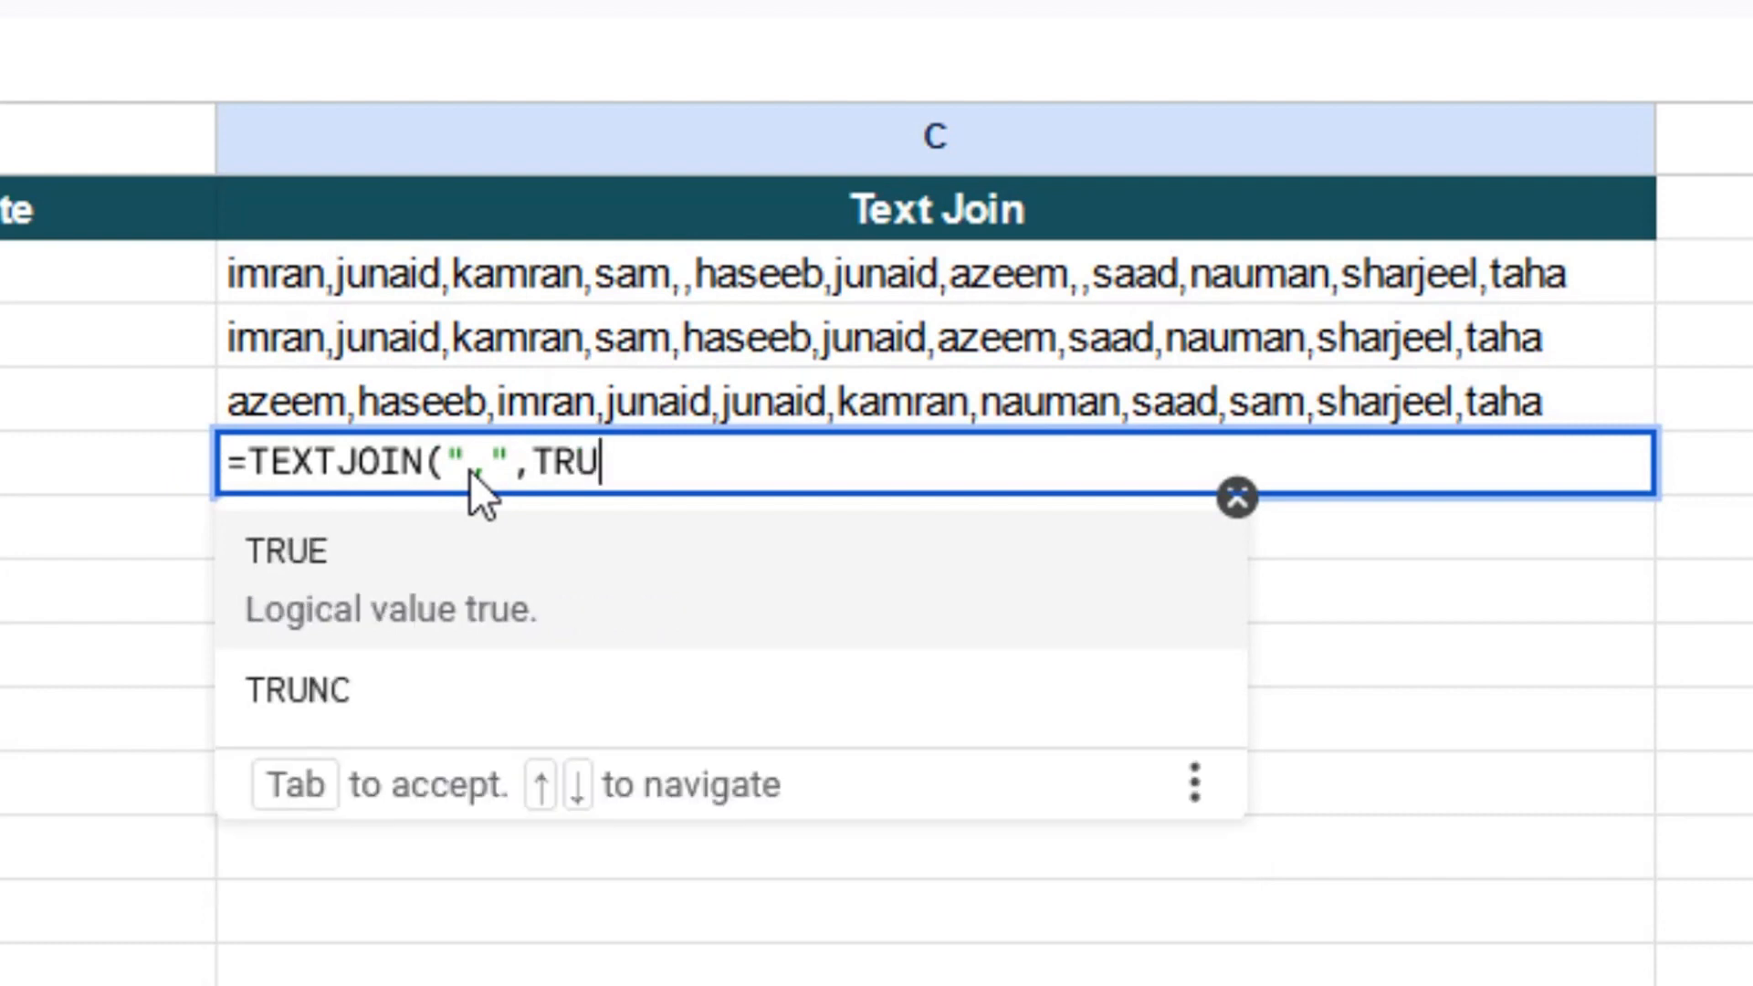
{"action": "type", "text": "E,"}
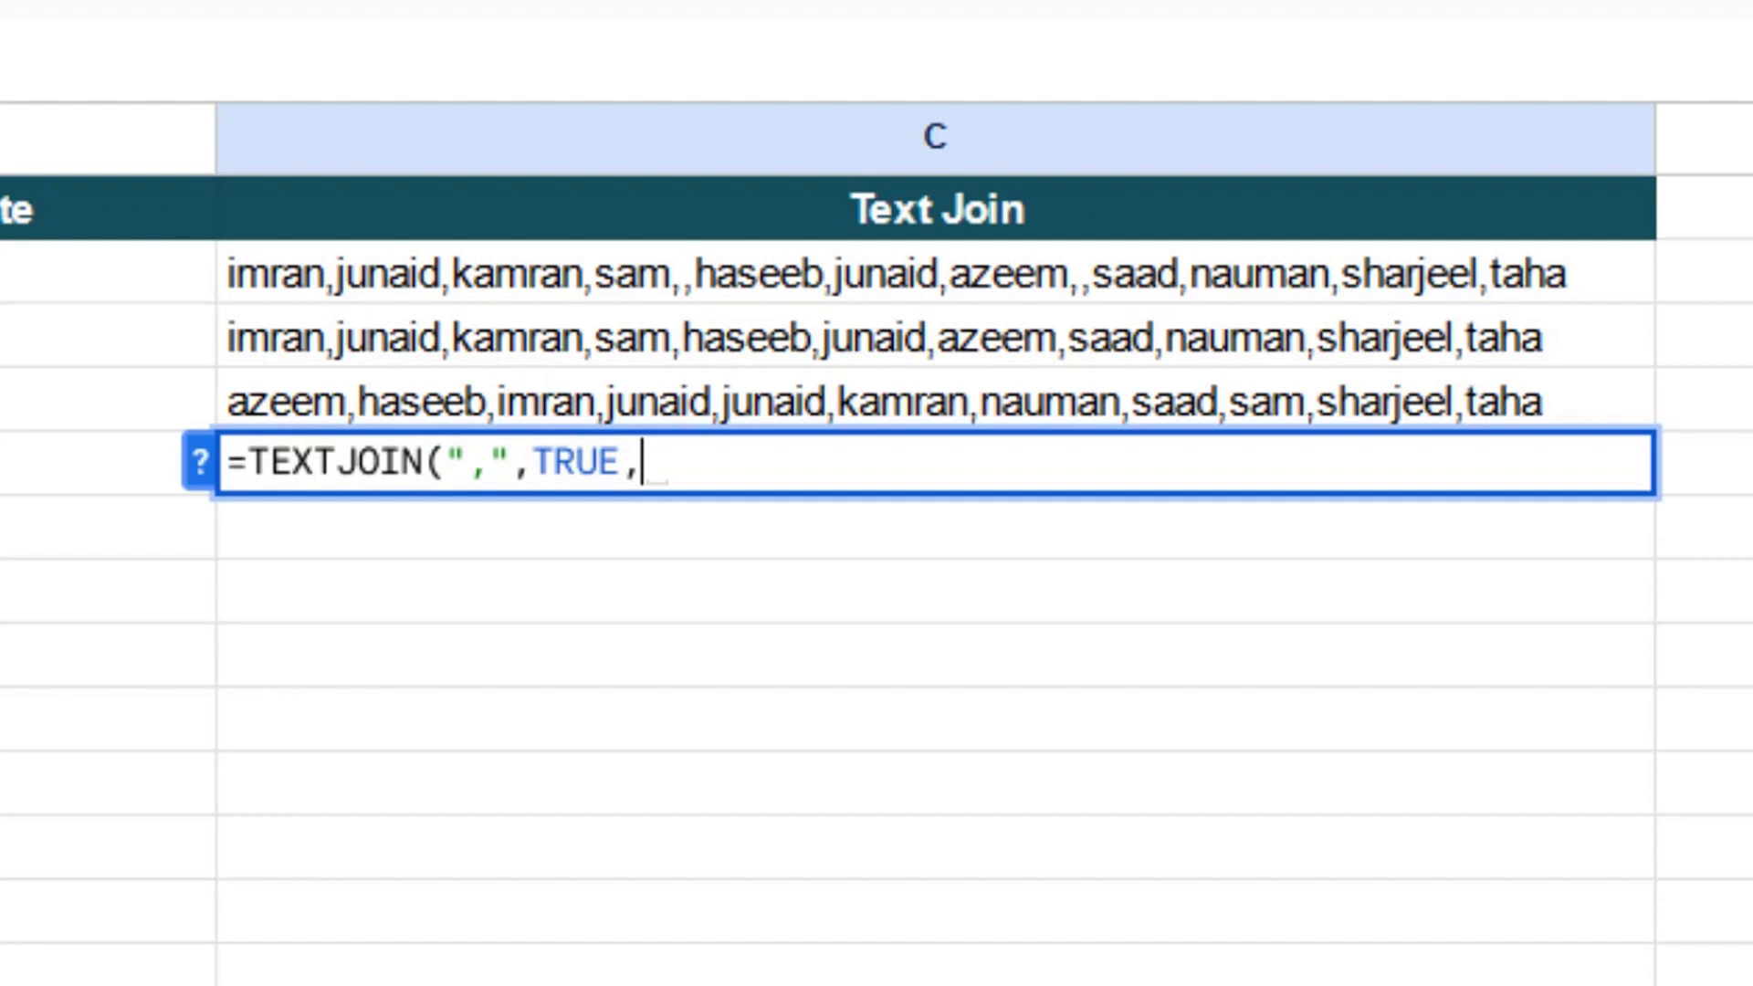
- Add UNIQUE over A2:A14 as the text argument and complete the formula =TEXTJOIN(",",TRUE,UNIQUE(A2:A14)) in C5
{"action": "type", "text": "uniwu"}
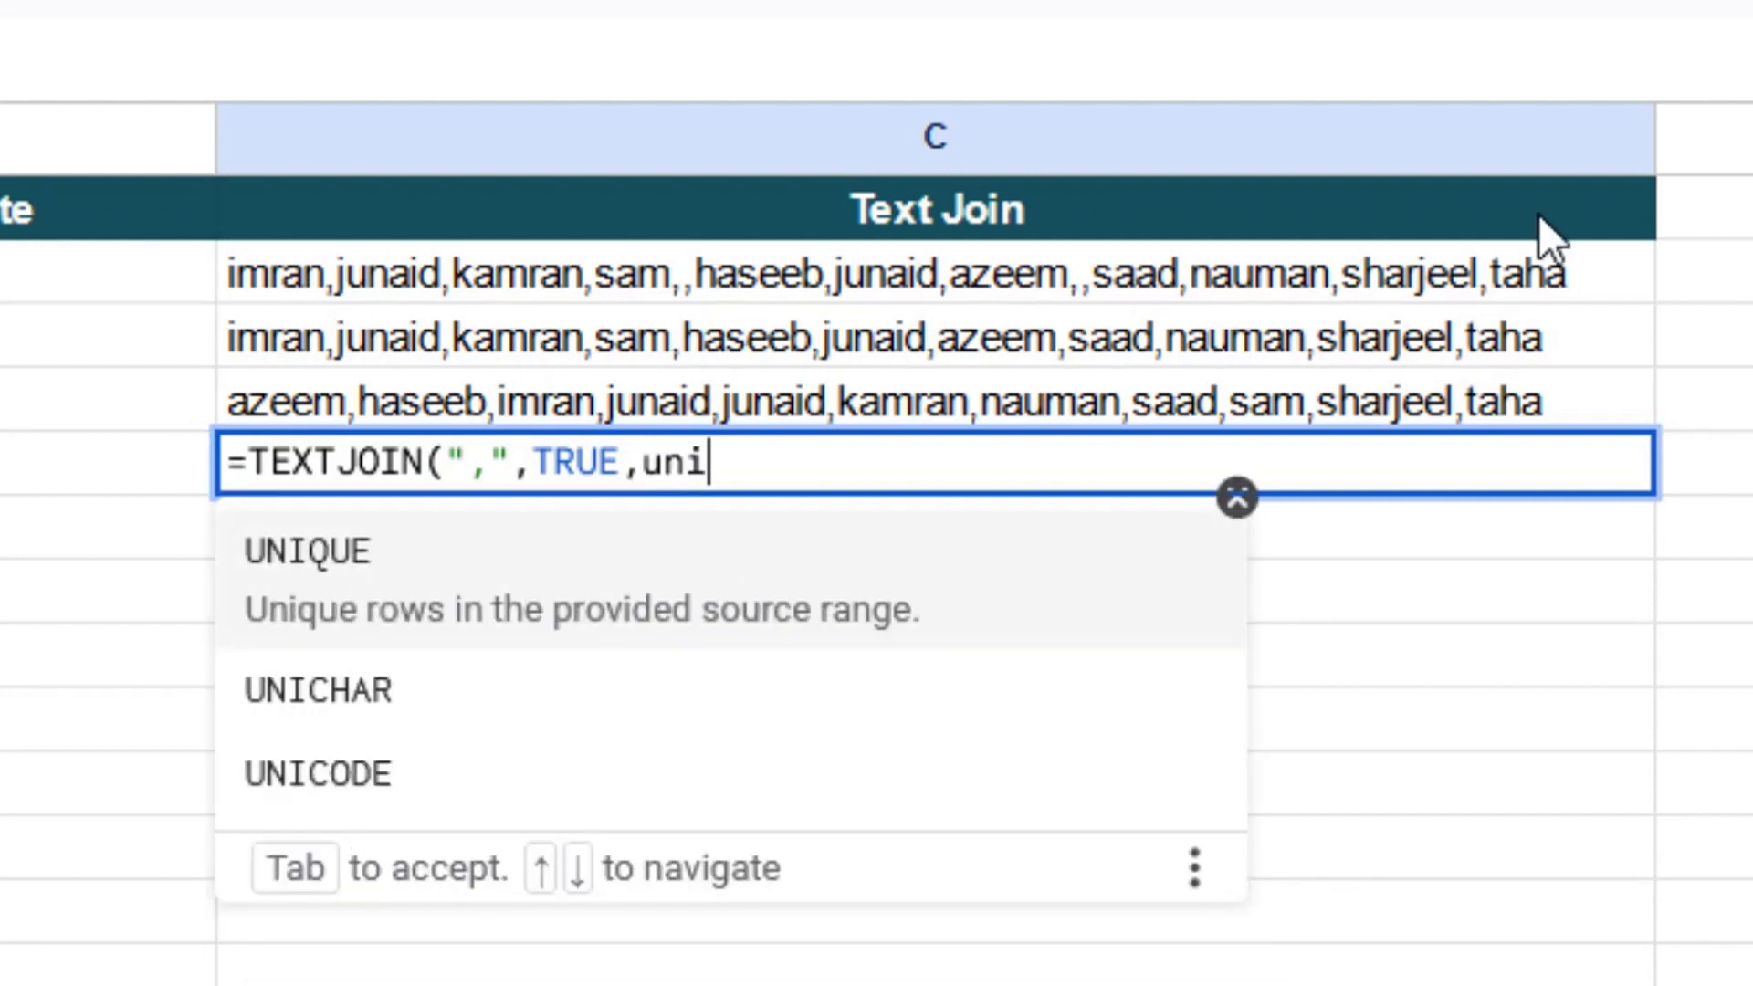
{"action": "key", "text": "BackSpace"}
{"action": "key", "text": "BackSpace"}
{"action": "type", "text": "que"}
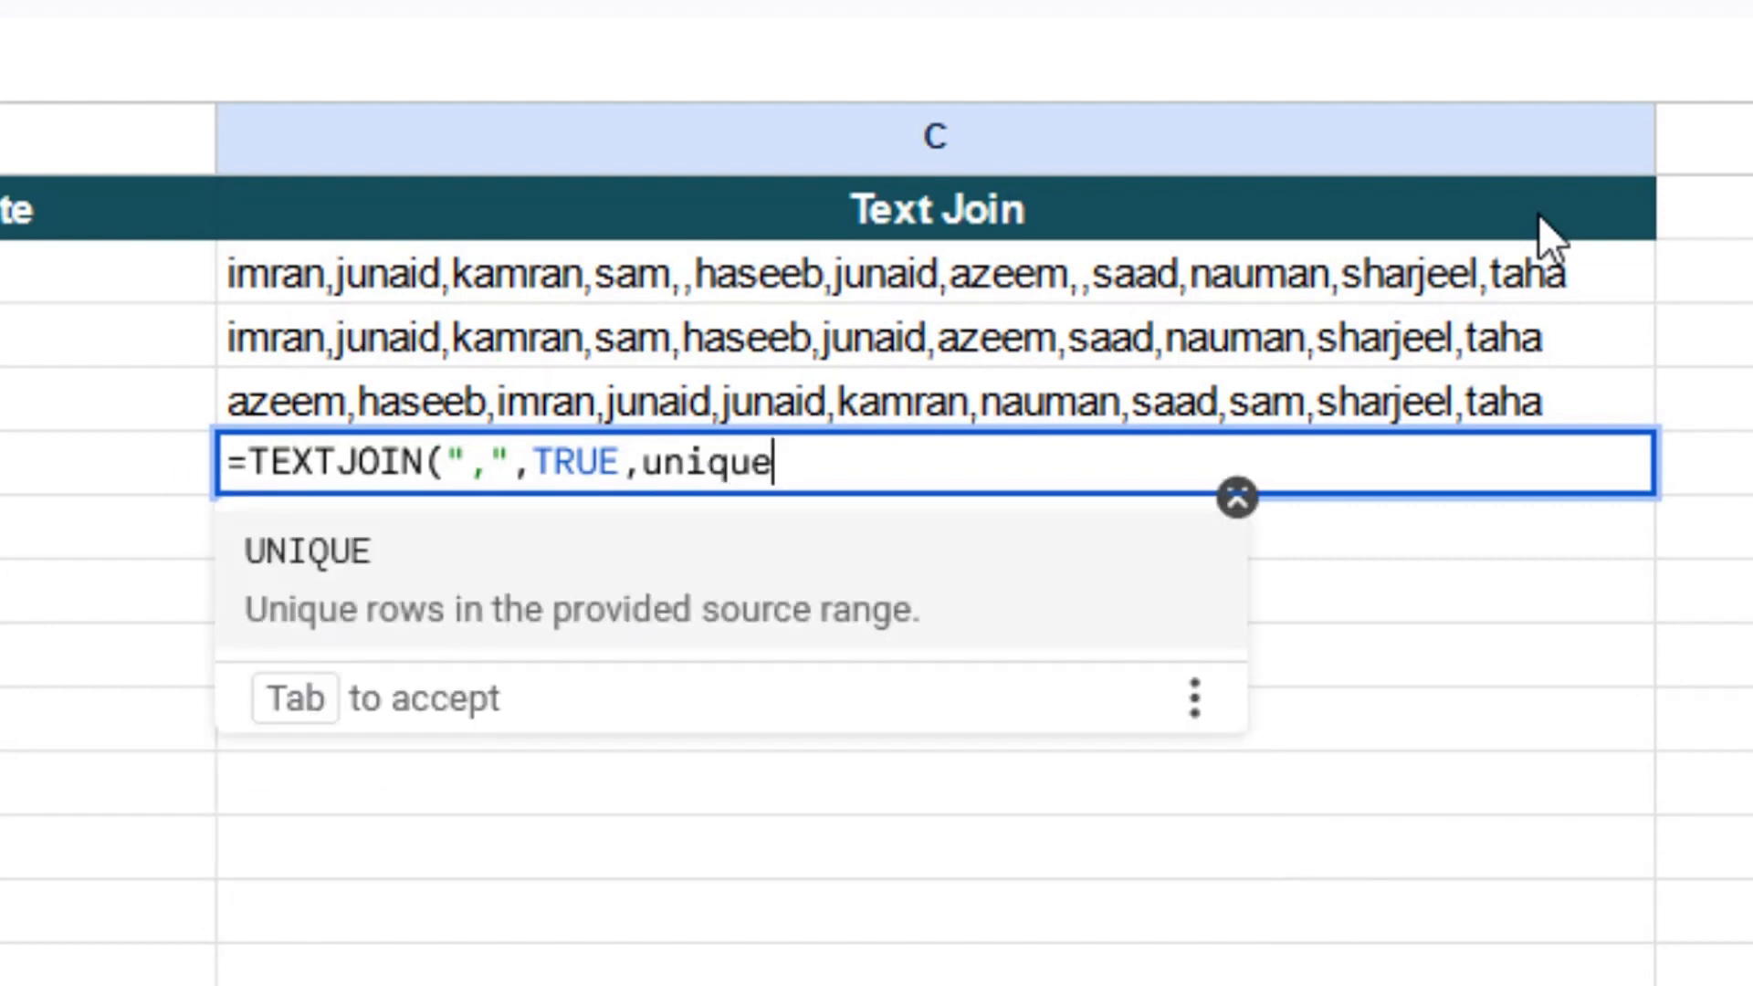
{"action": "type", "text": "("}
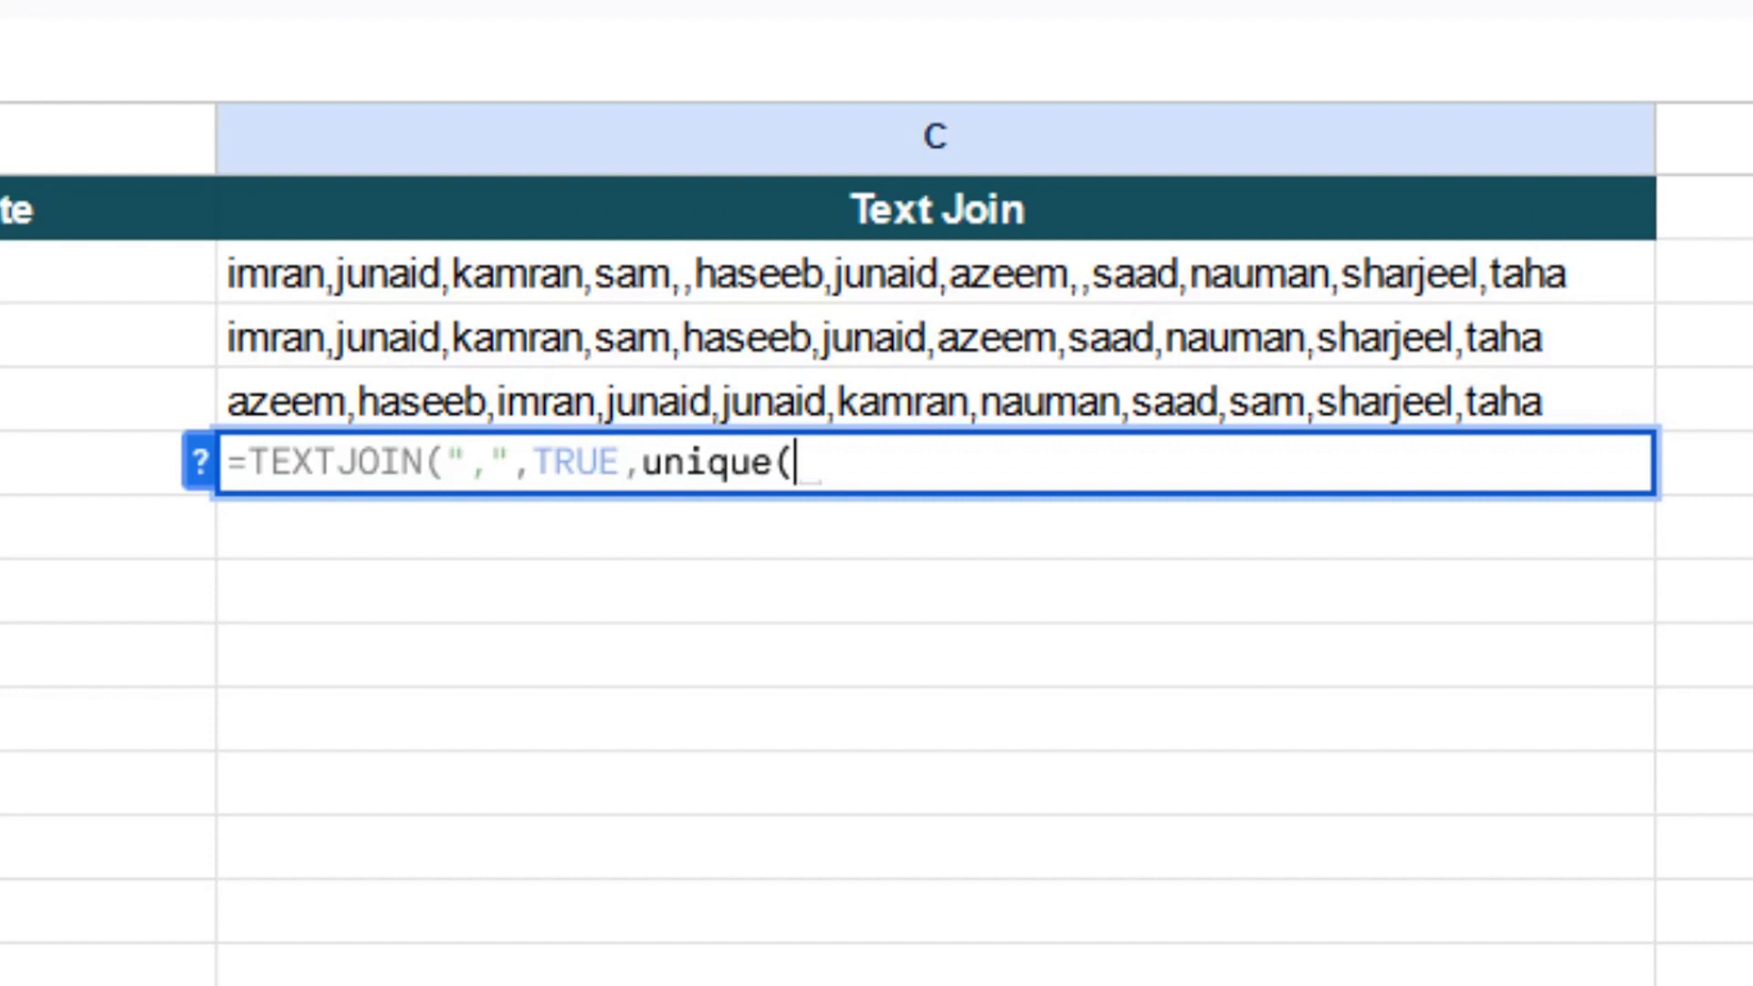
{"action": "left_click_drag", "start_coordinate": [0, 273], "coordinate": [0, 985]}
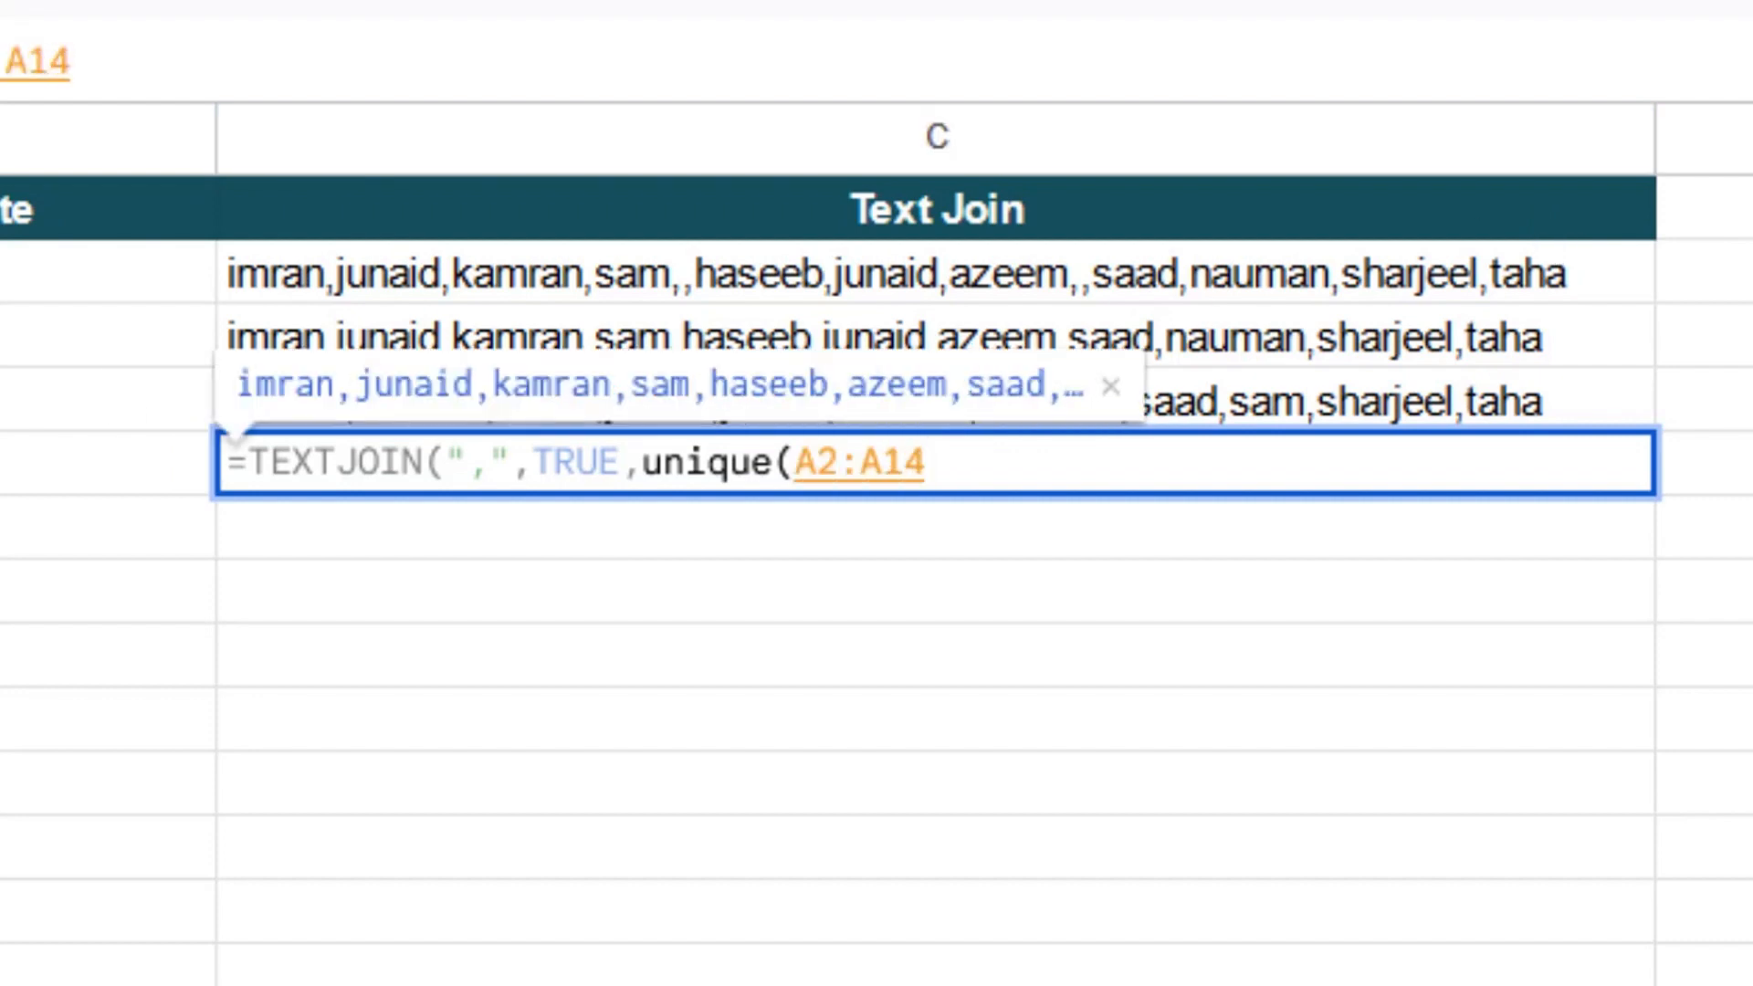
{"action": "type", "text": ")"}
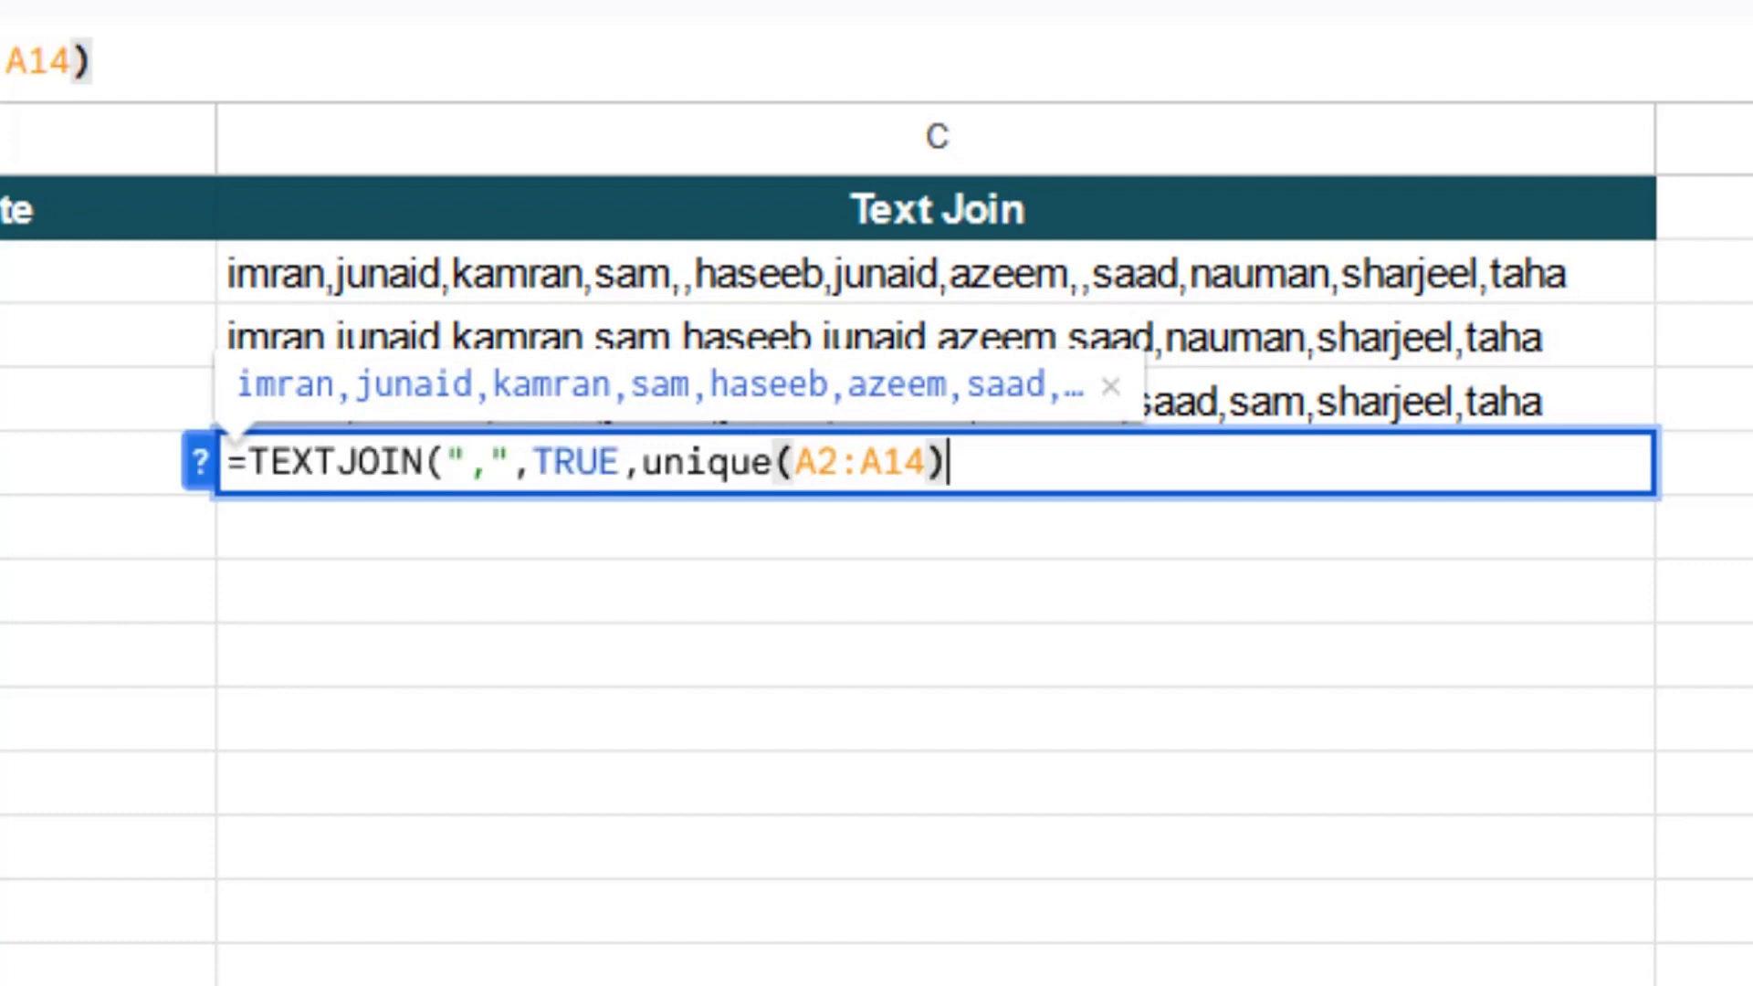
{"action": "type", "text": ")"}
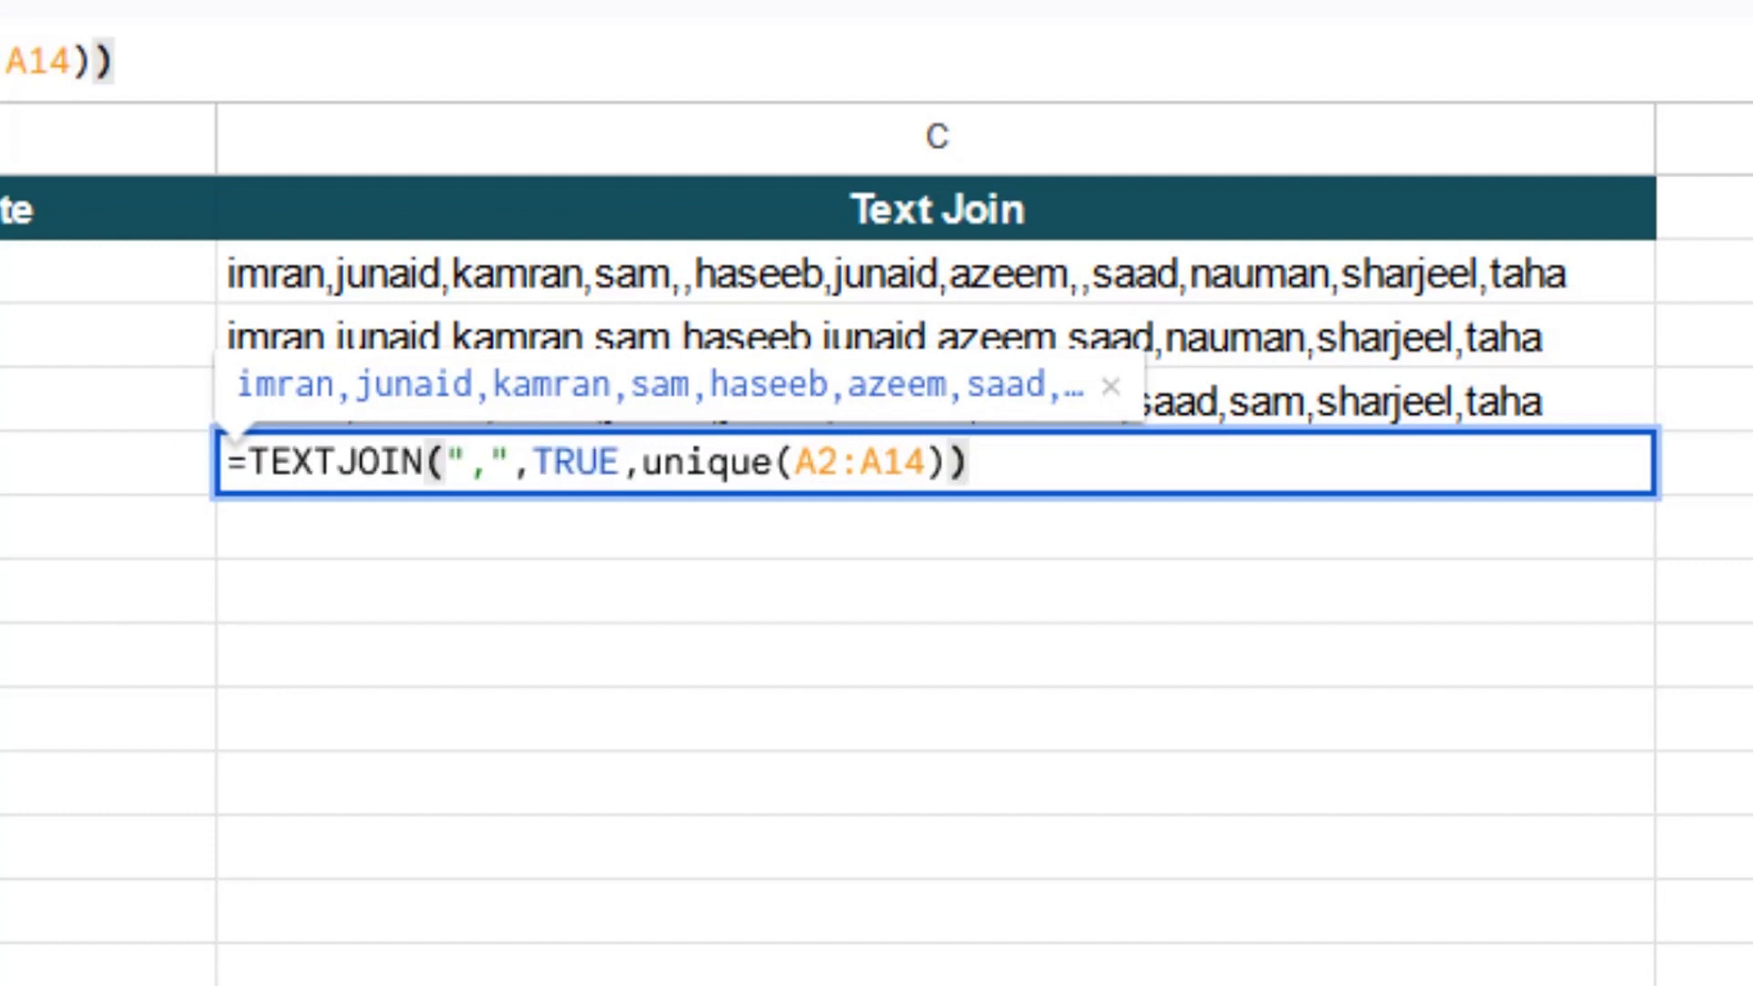
{"action": "key", "text": "Return"}
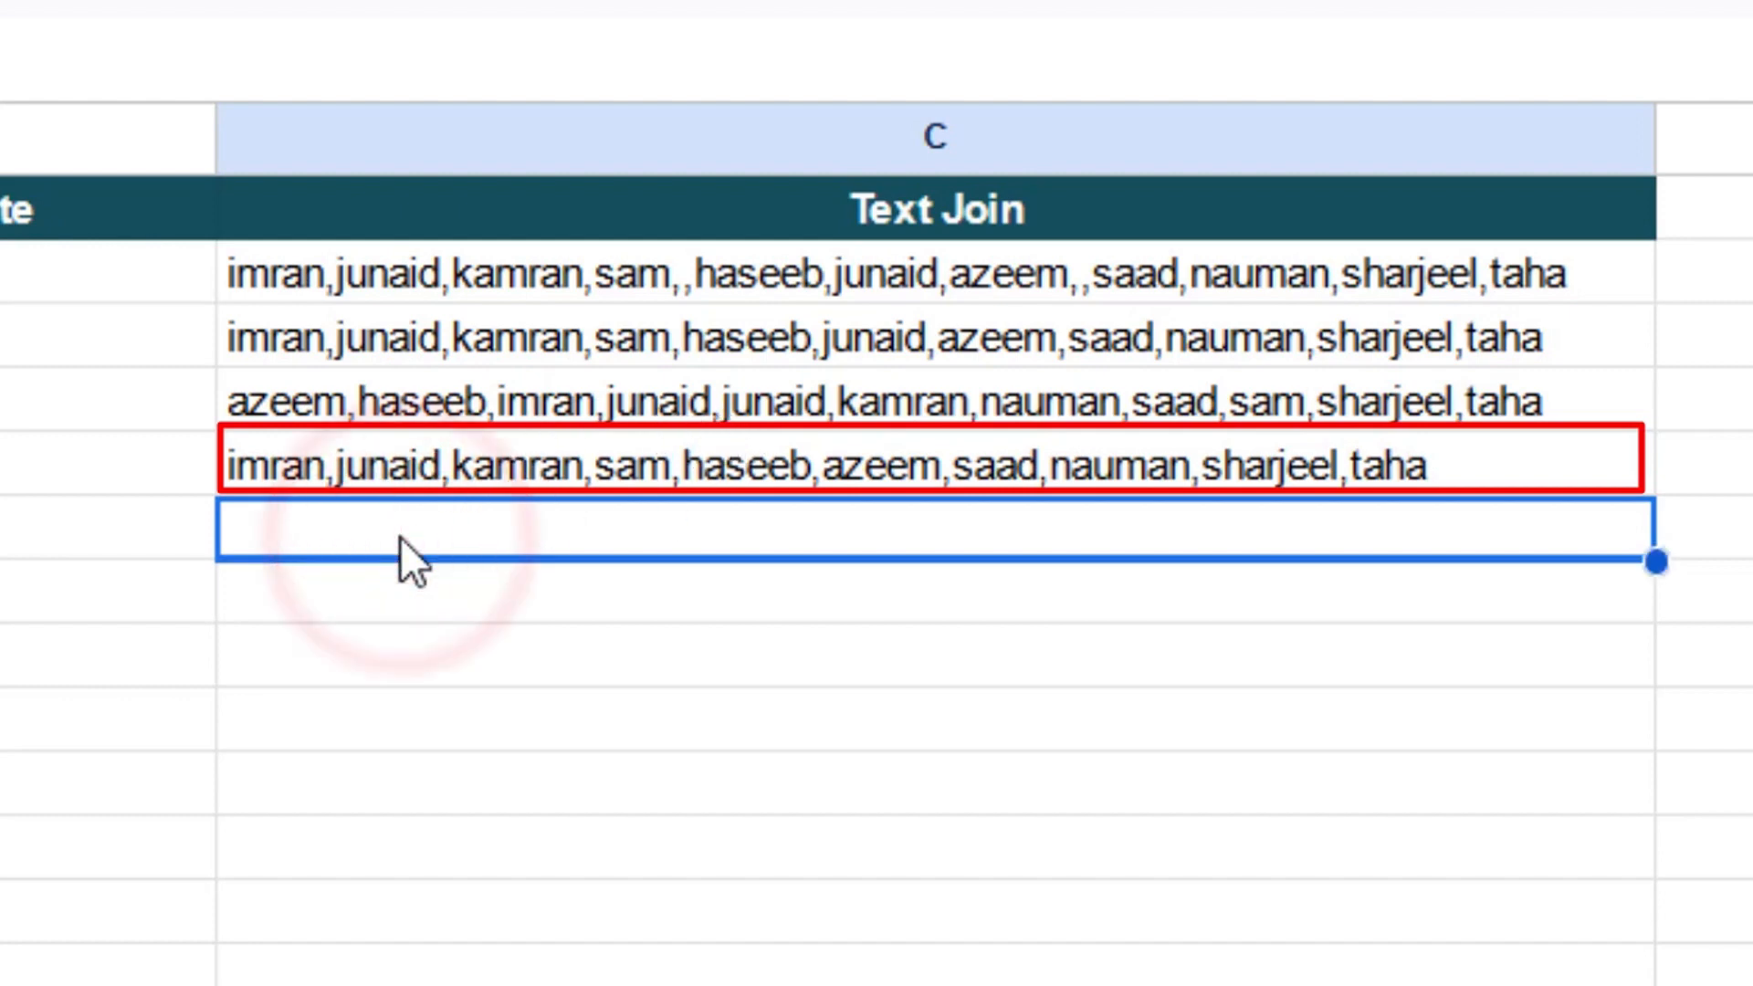
- Compare the joined text in C2 through C5 across the plain, blank-ignoring, sorted and unique TEXTJOIN versions
{"action": "left_click", "coordinate": [402, 473]}
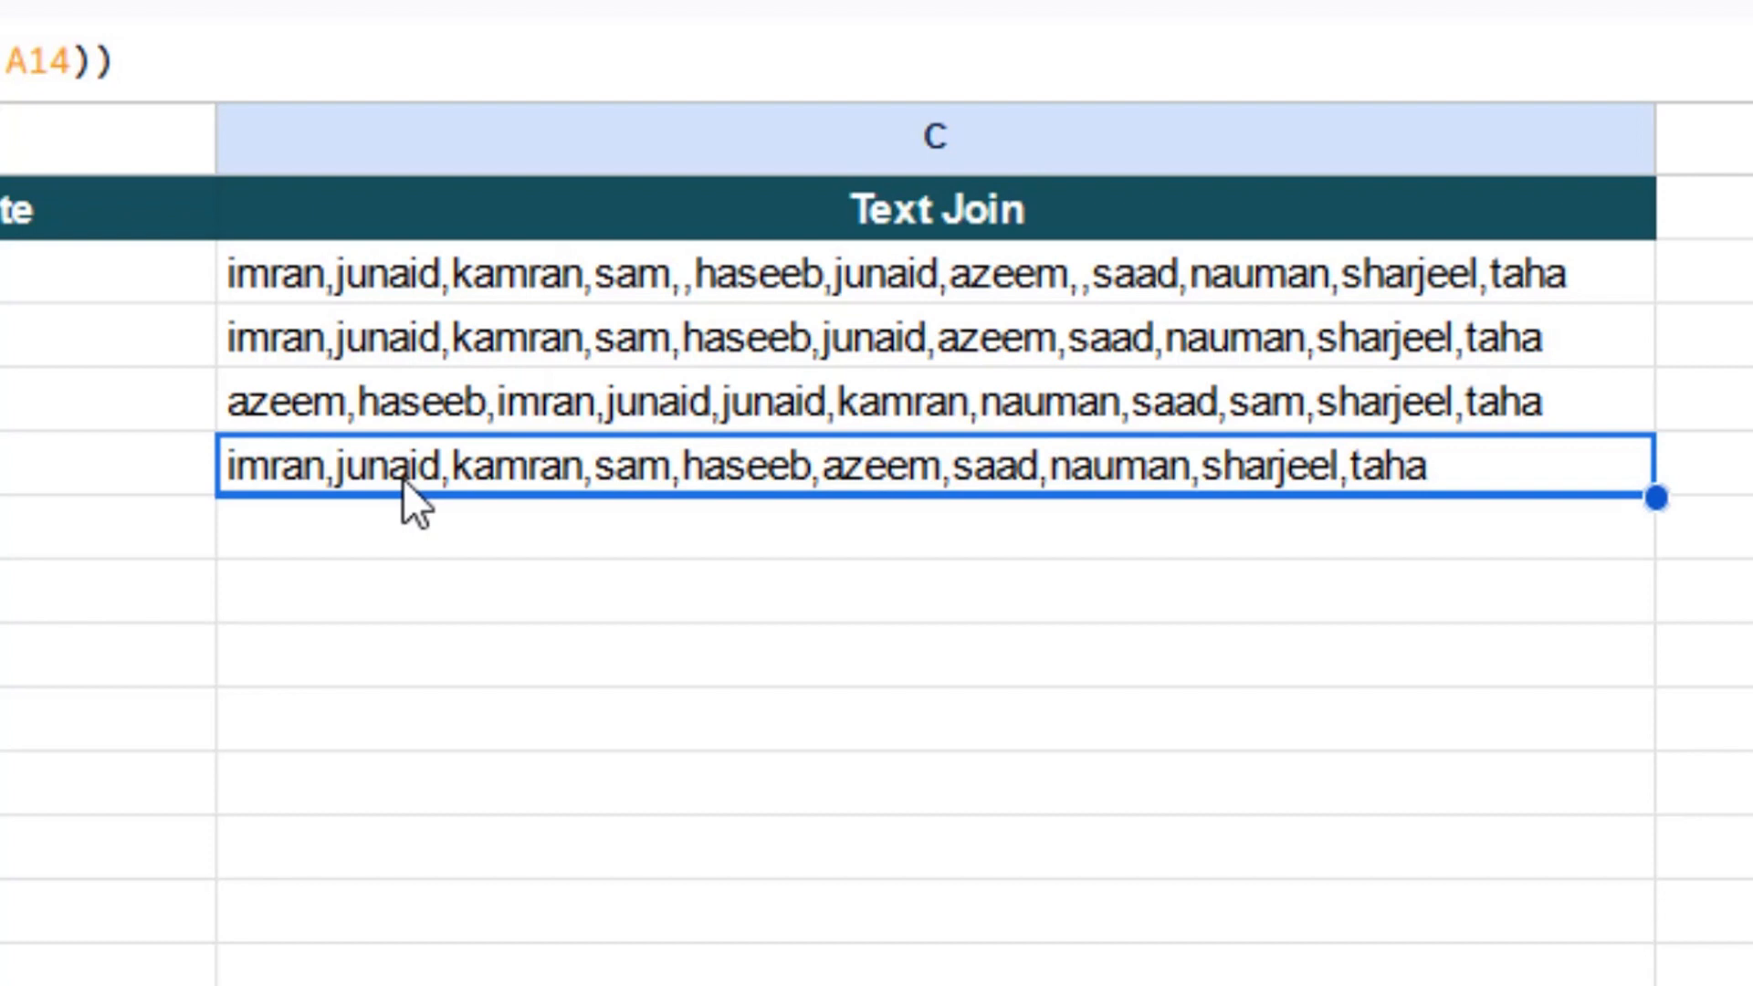
{"action": "left_click", "coordinate": [347, 294]}
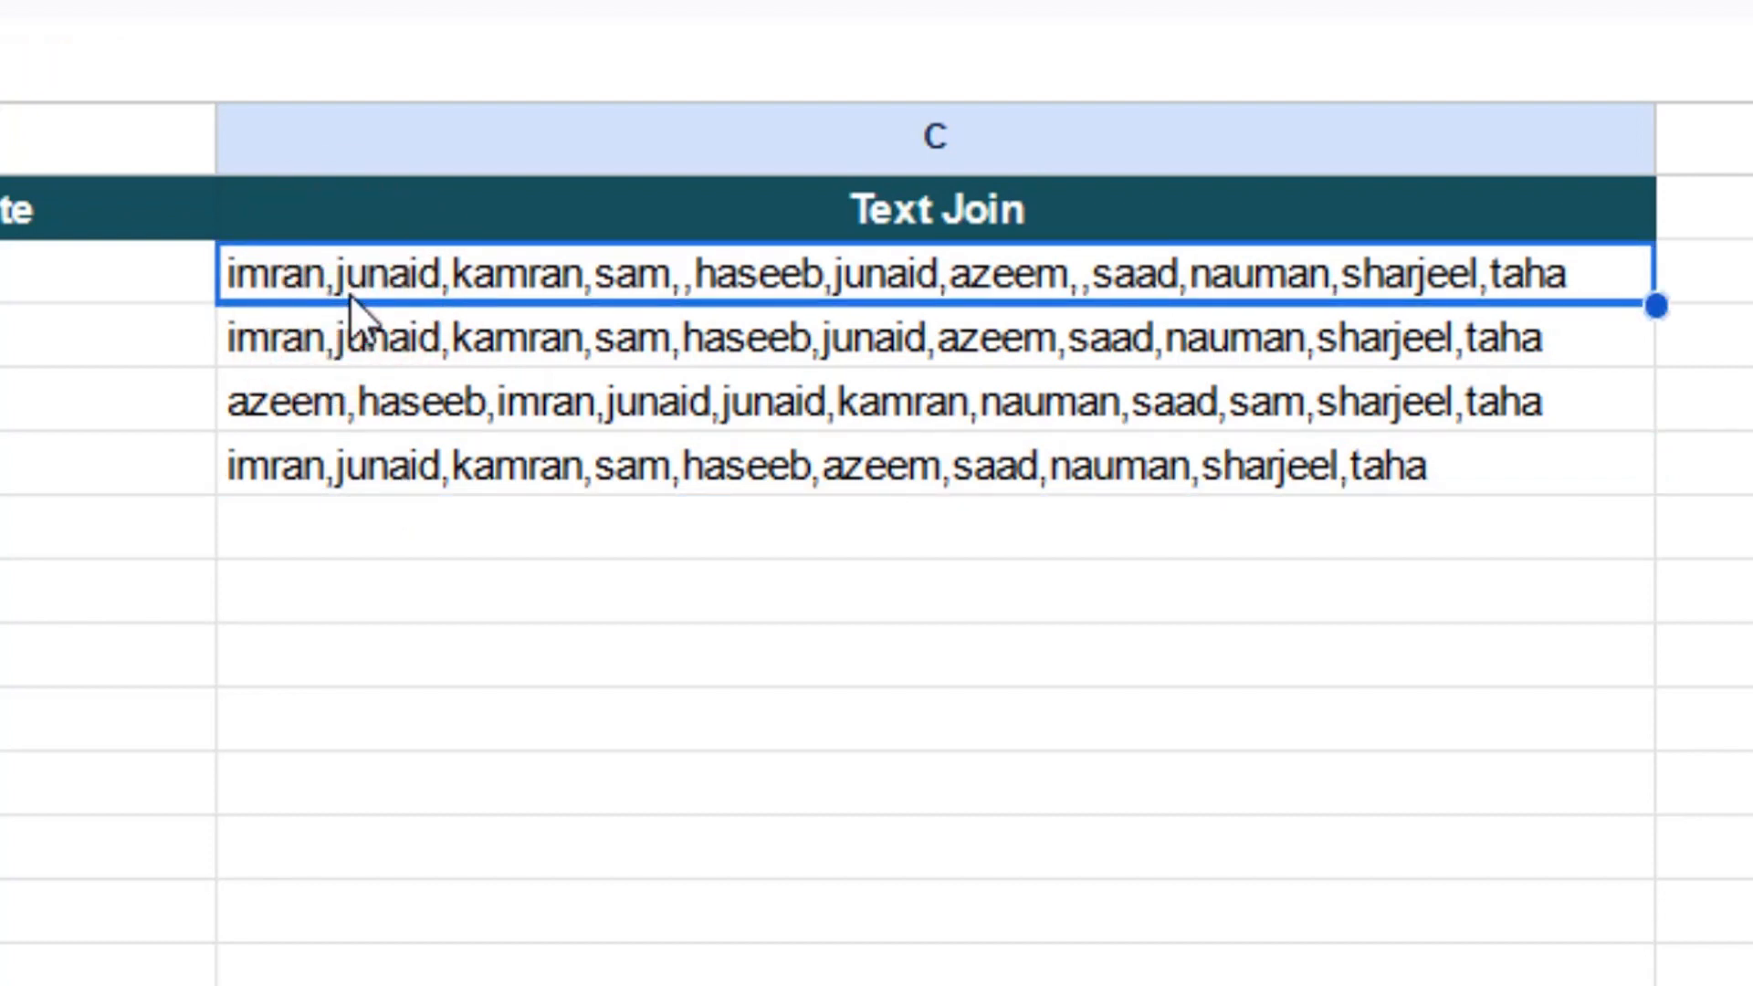
{"action": "left_click", "coordinate": [333, 338]}
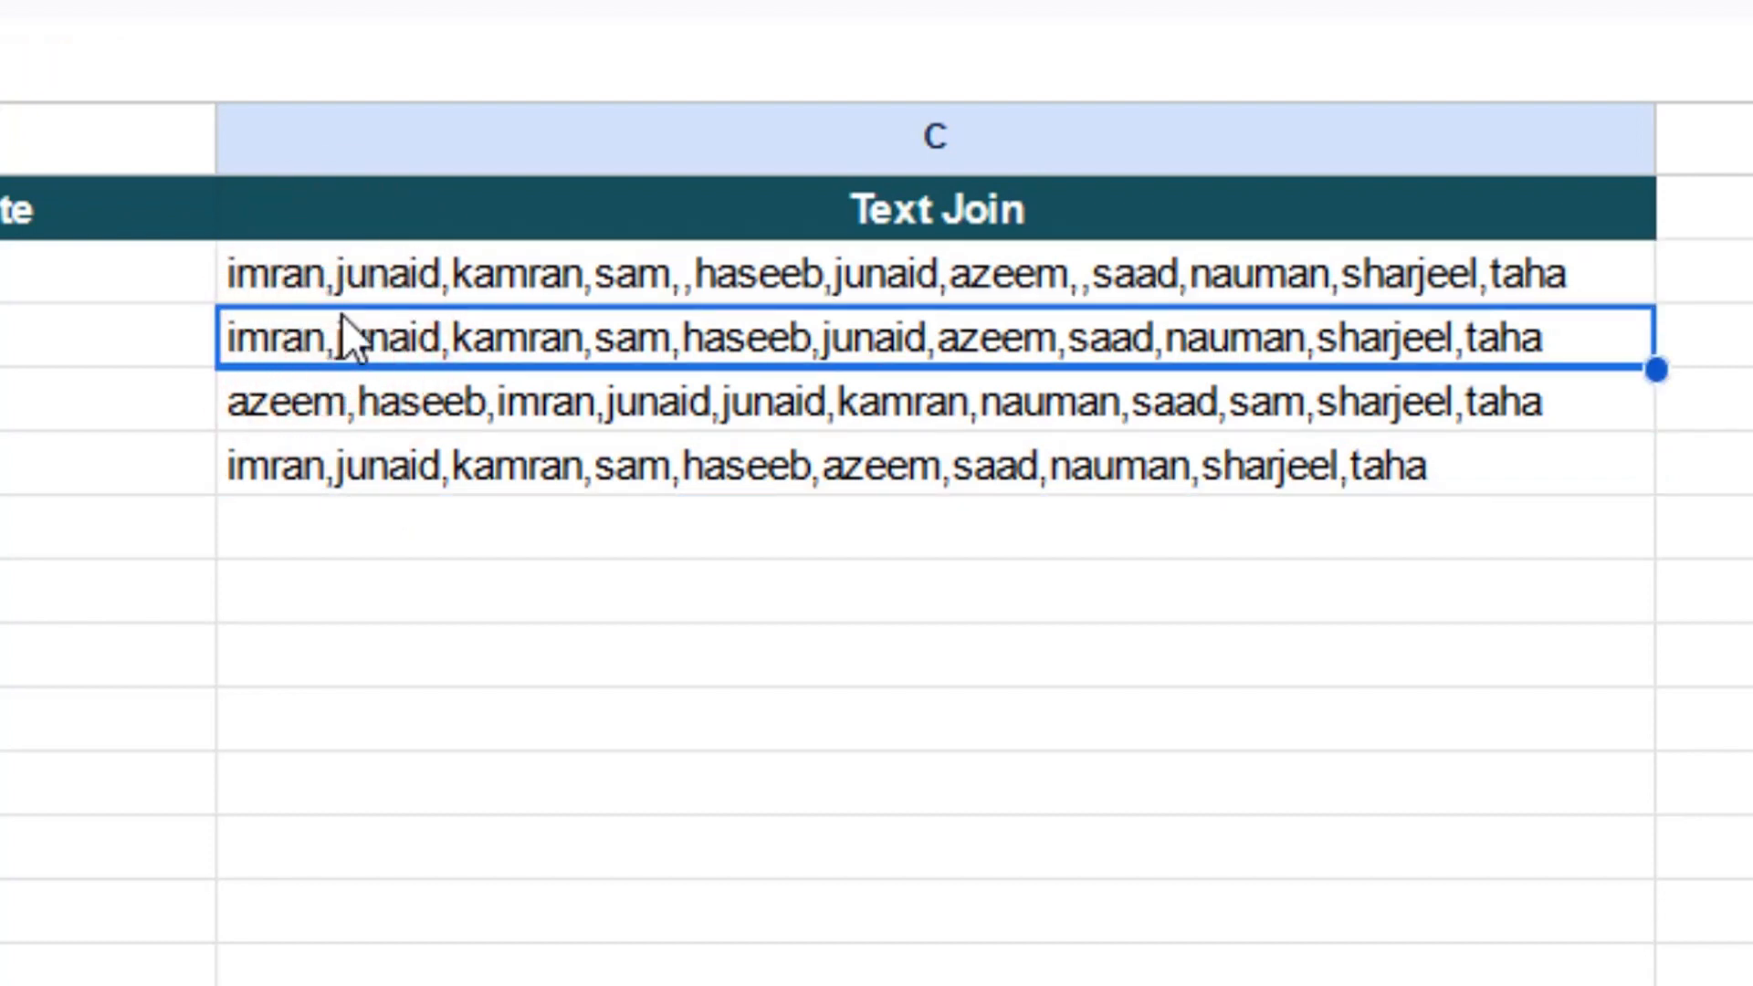
{"action": "left_click", "coordinate": [358, 288]}
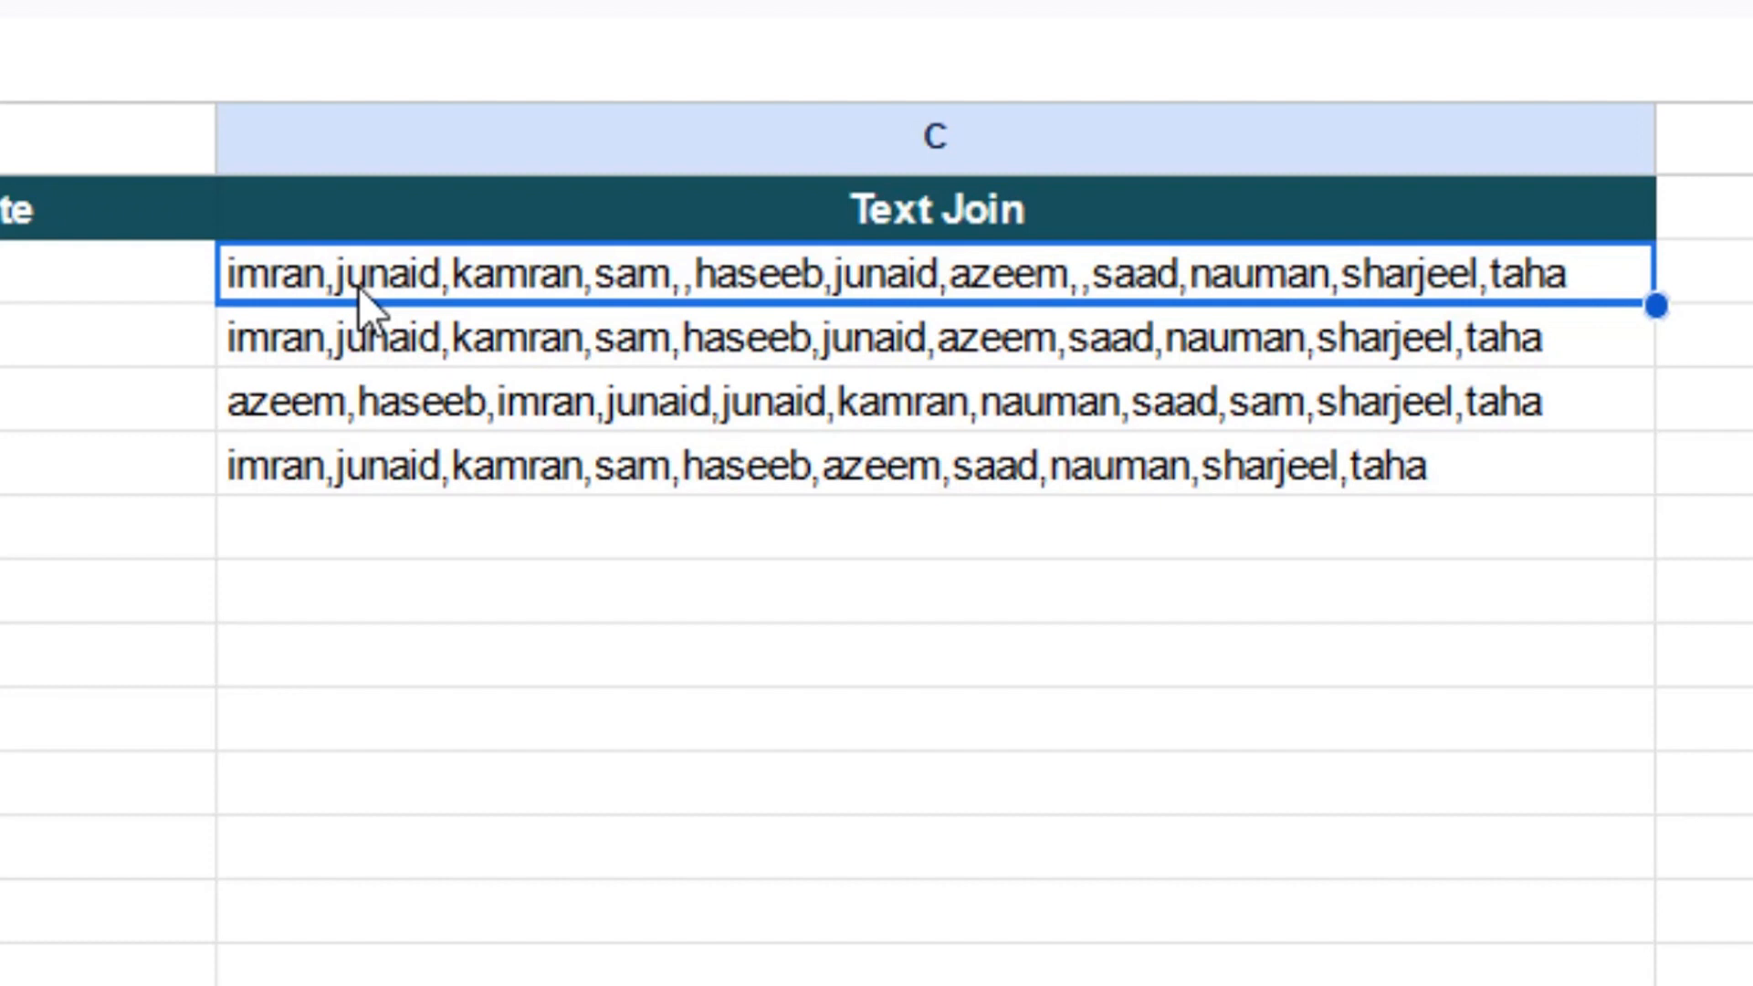
{"action": "left_click", "coordinate": [362, 337]}
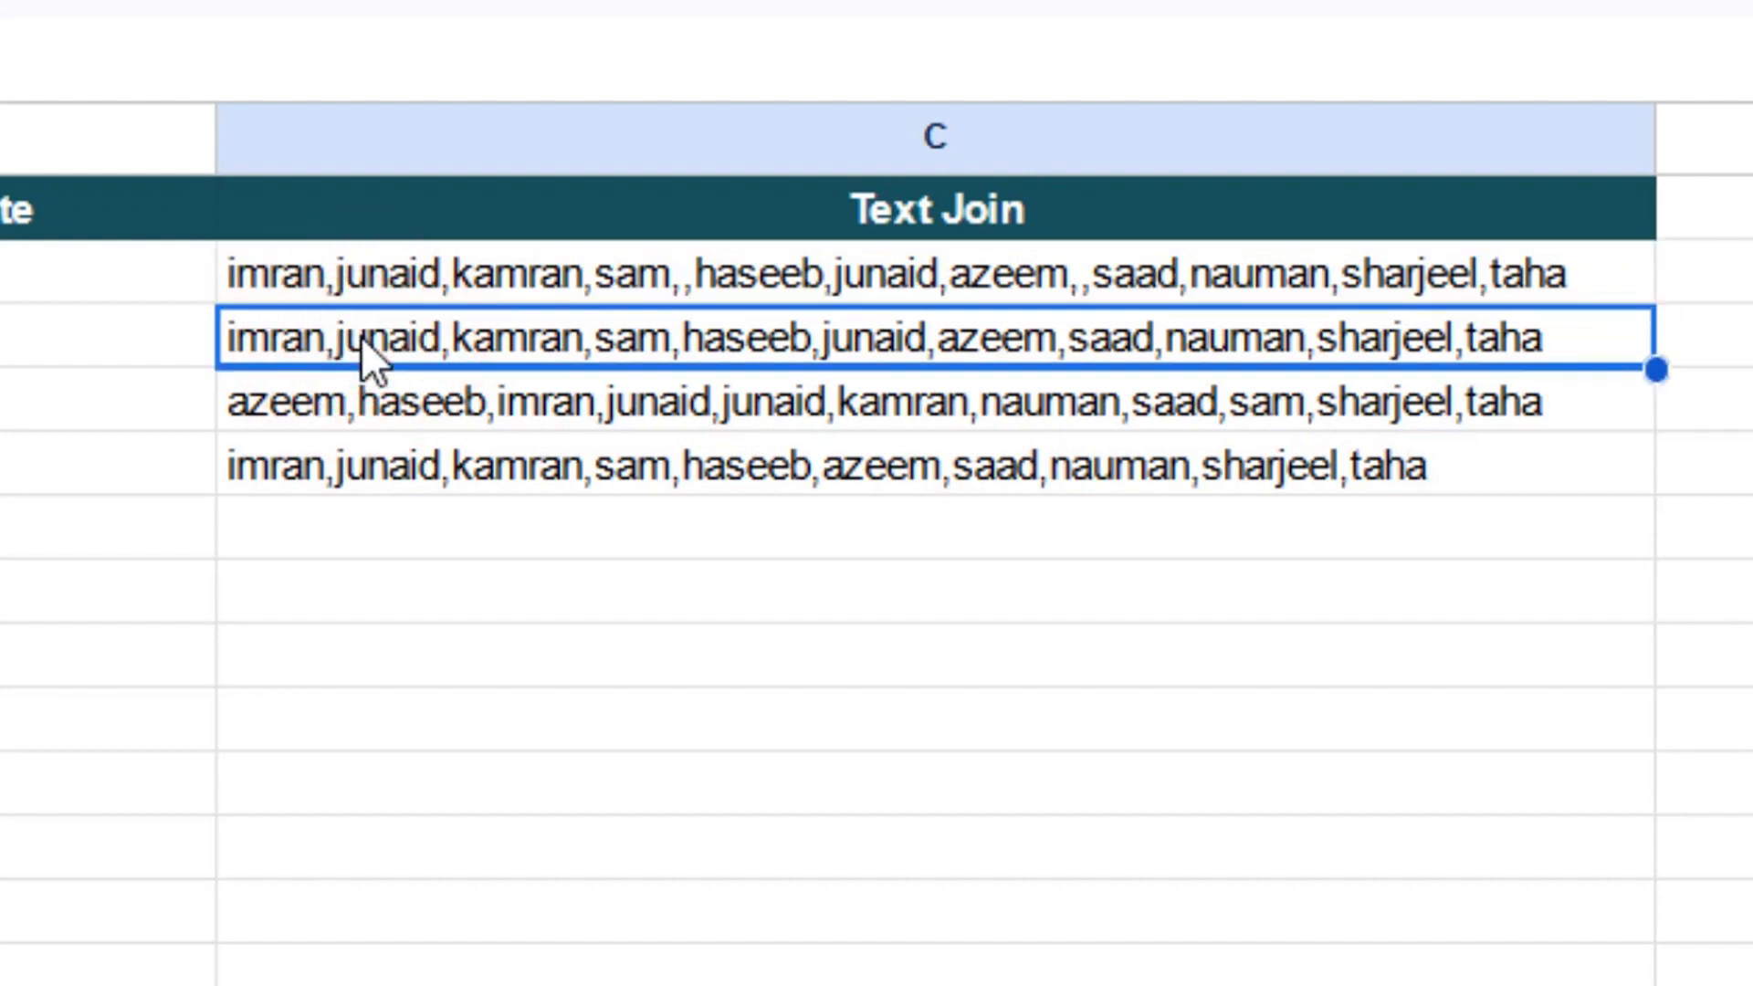
{"action": "left_click", "coordinate": [463, 409]}
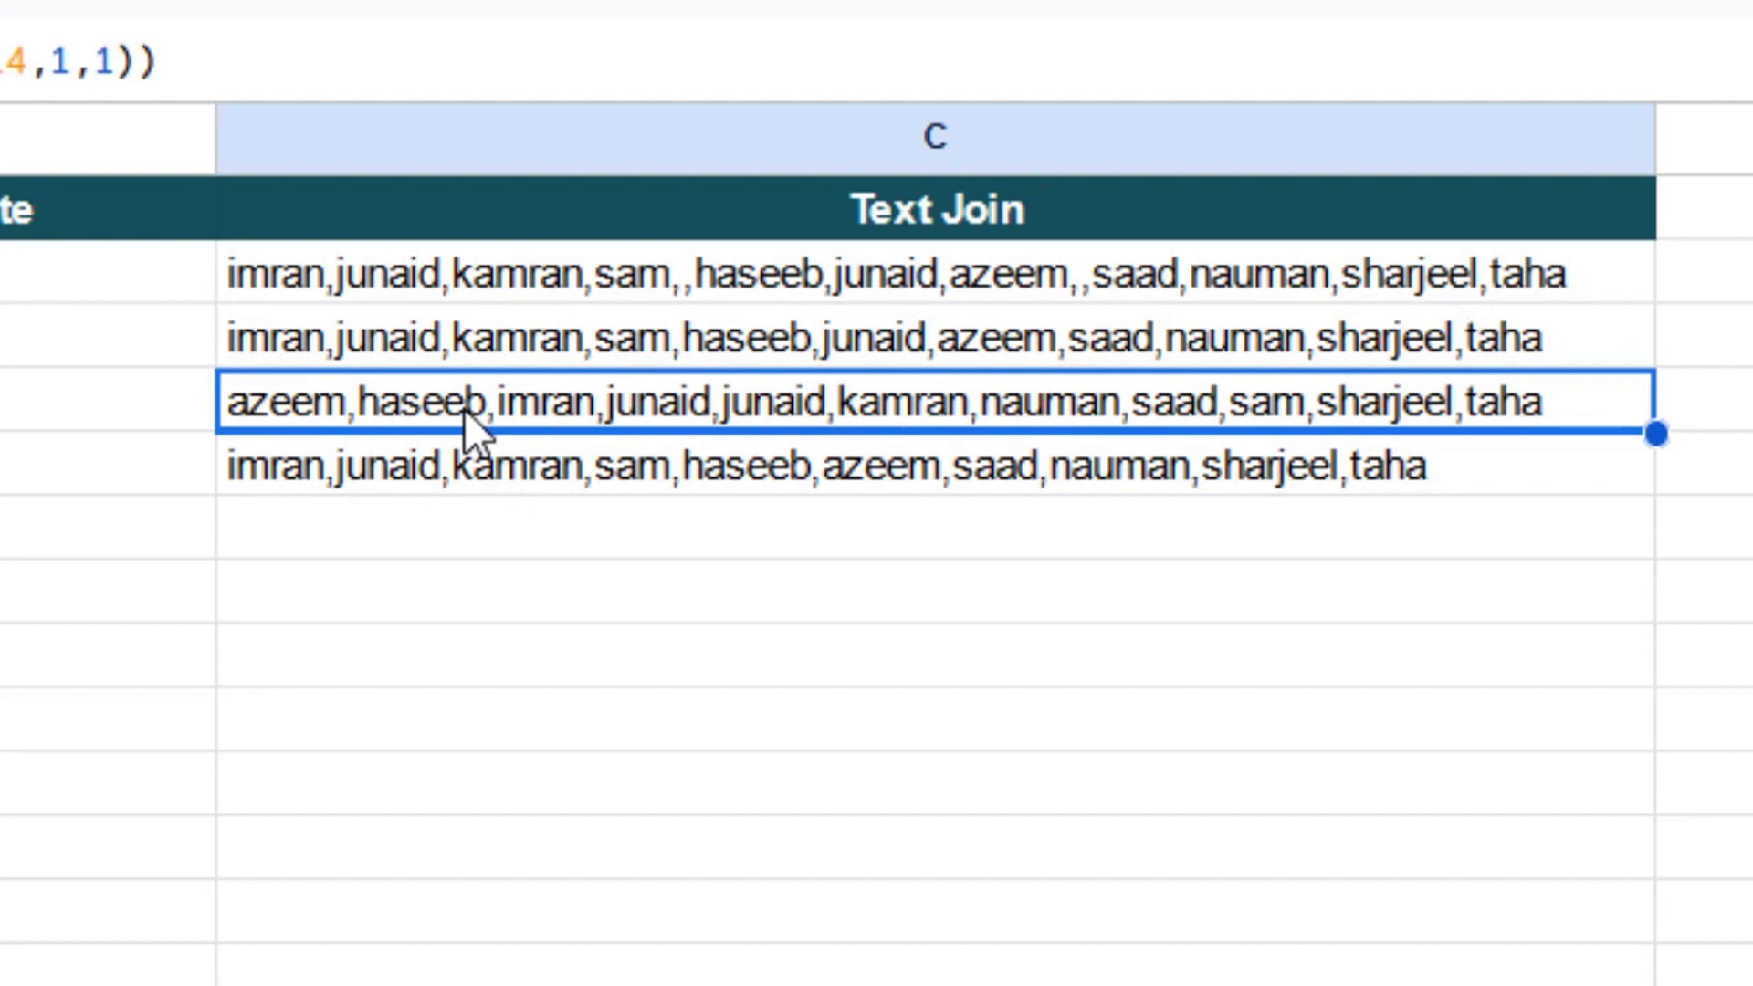
{"action": "left_click", "coordinate": [481, 470]}
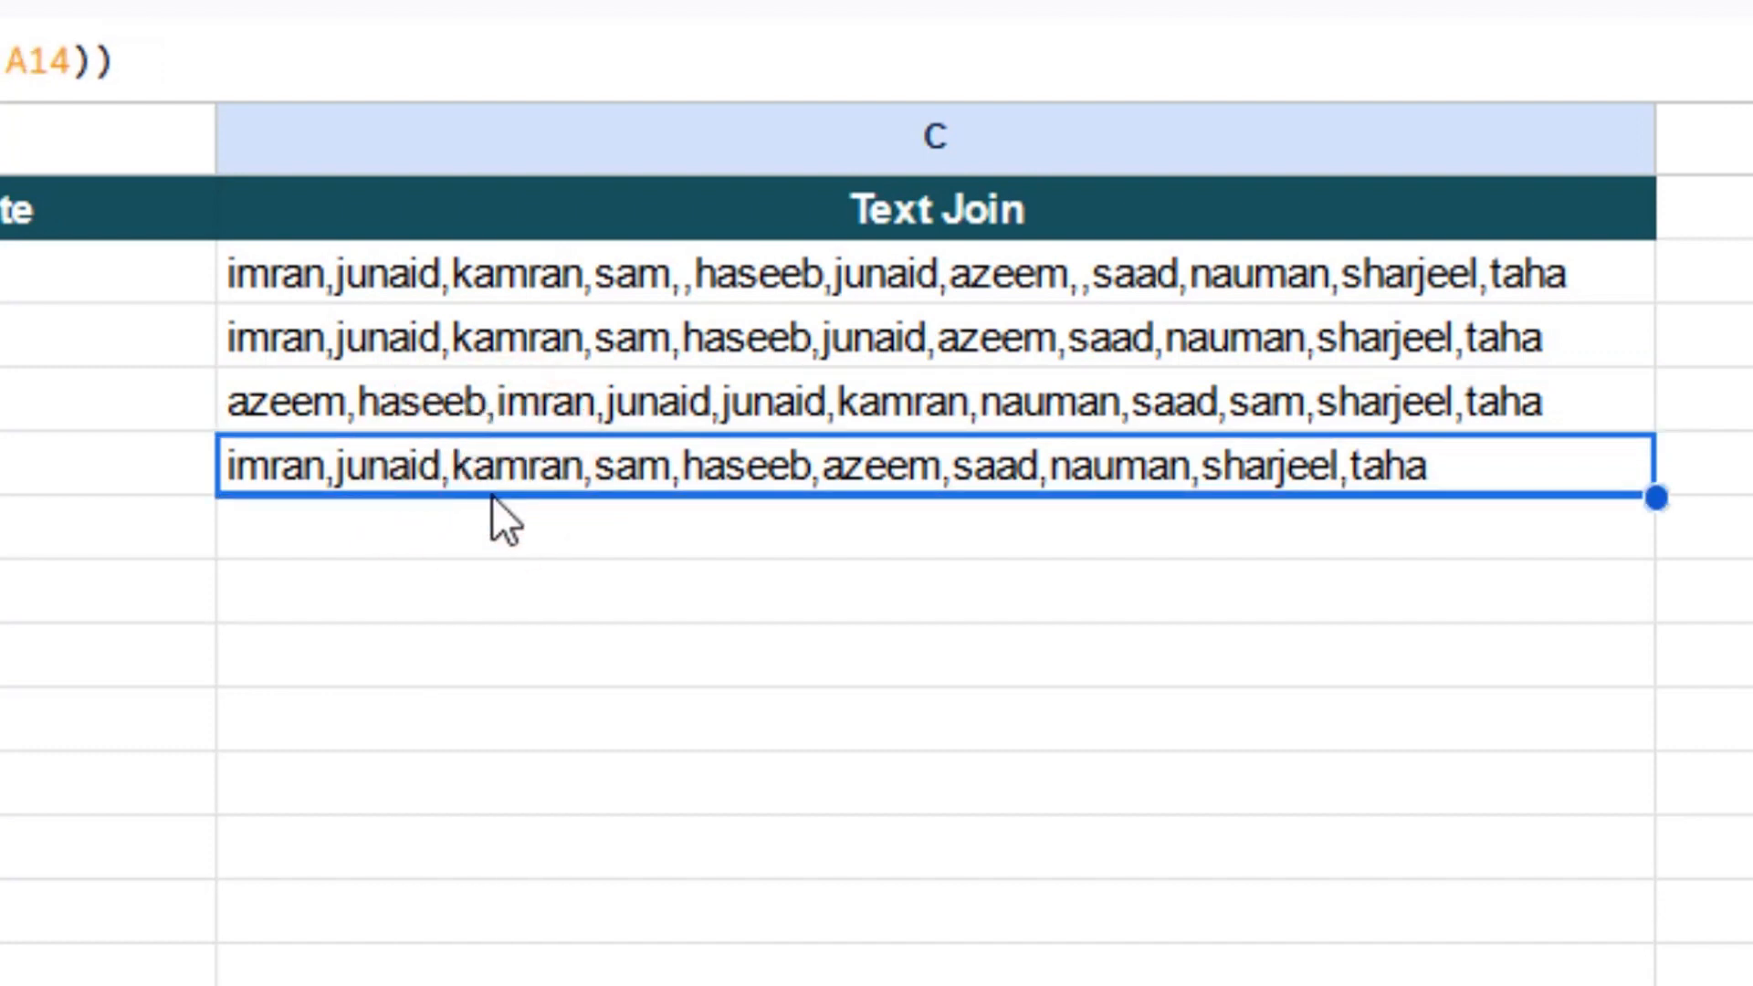
{"action": "left_click", "coordinate": [500, 545]}
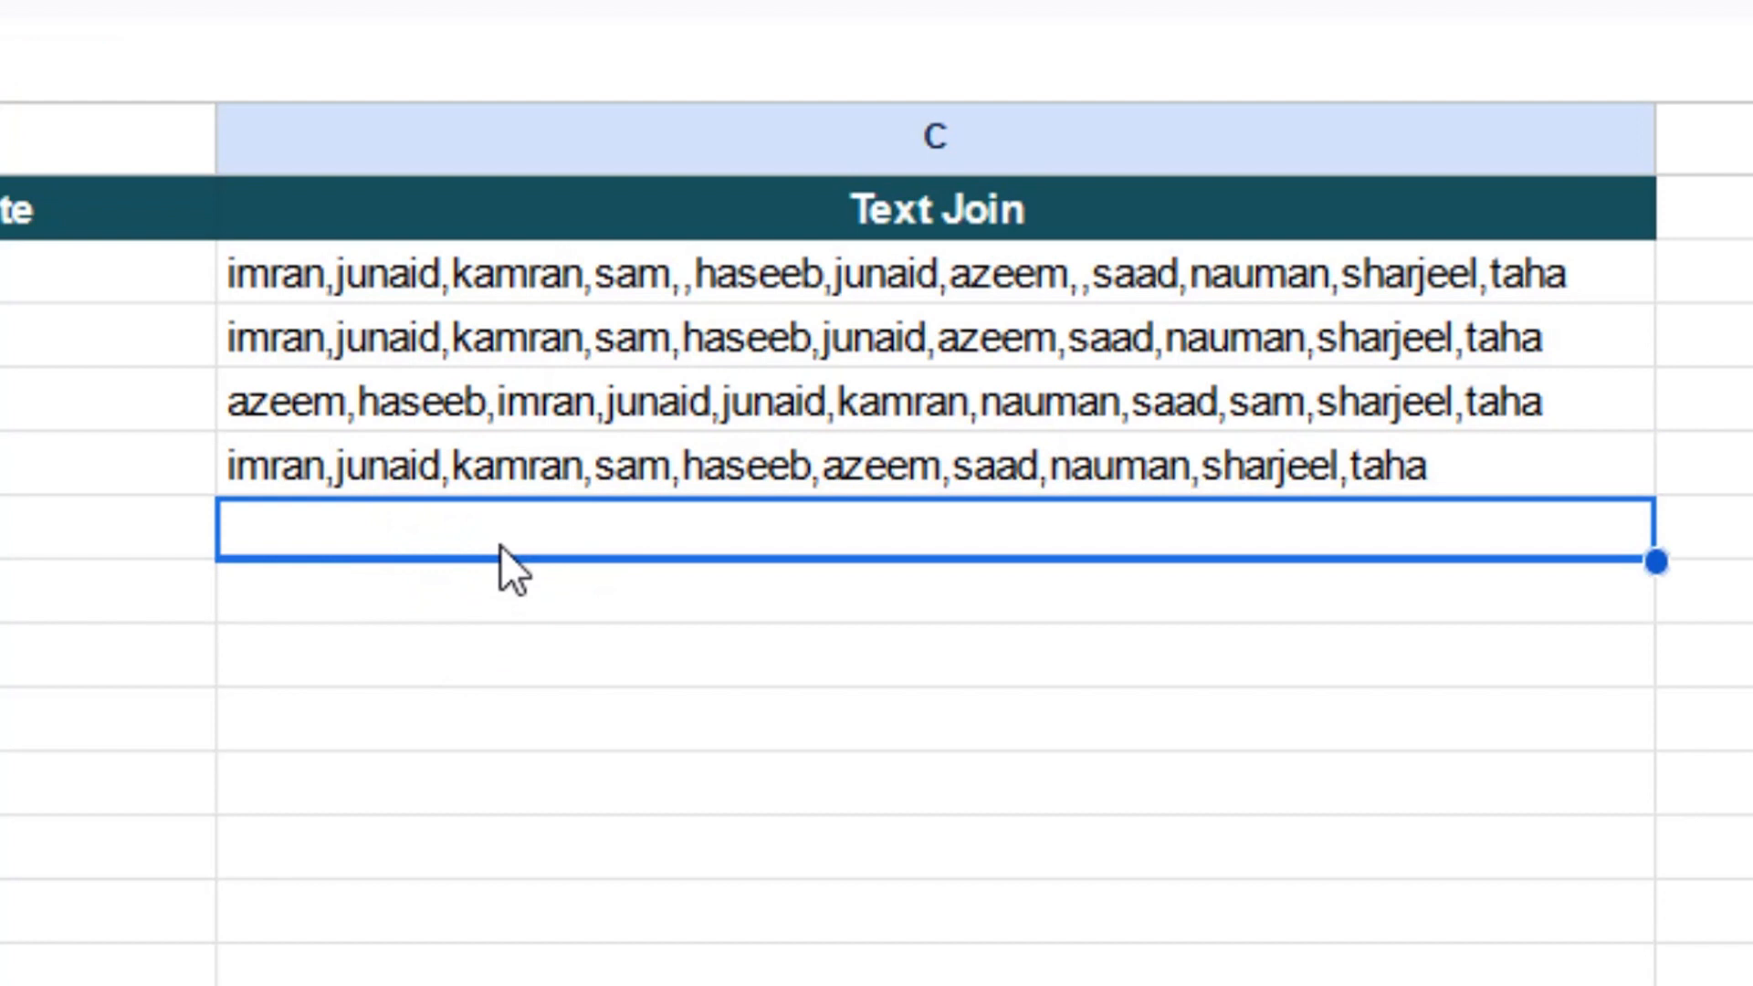